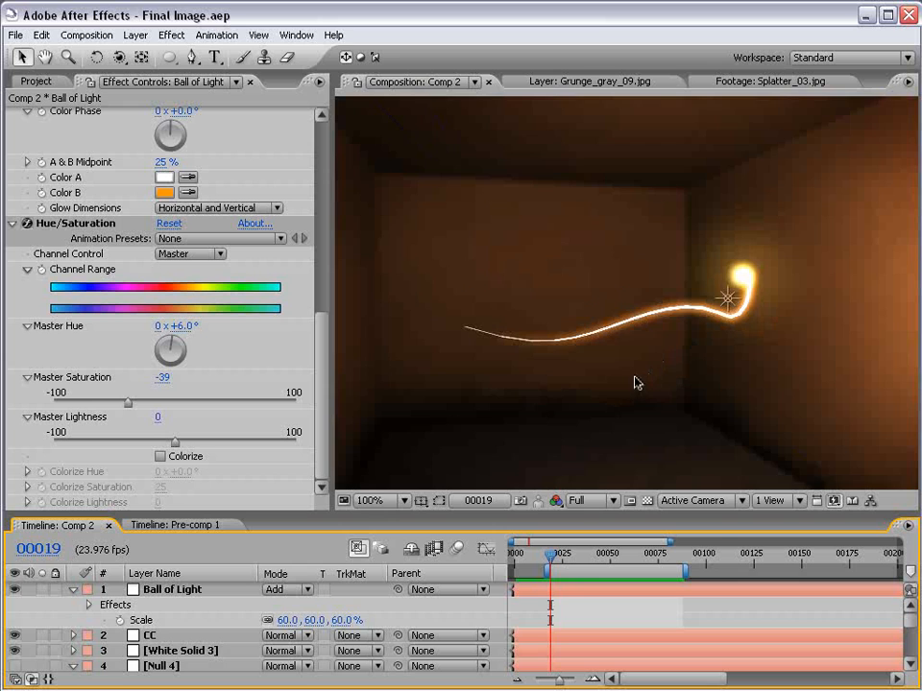
- Preview the finished light-streak animation in Comp 2 and Pre-comp 1, collapsing the Ball of Light and Null 4 layers
key(grave)
key(space)
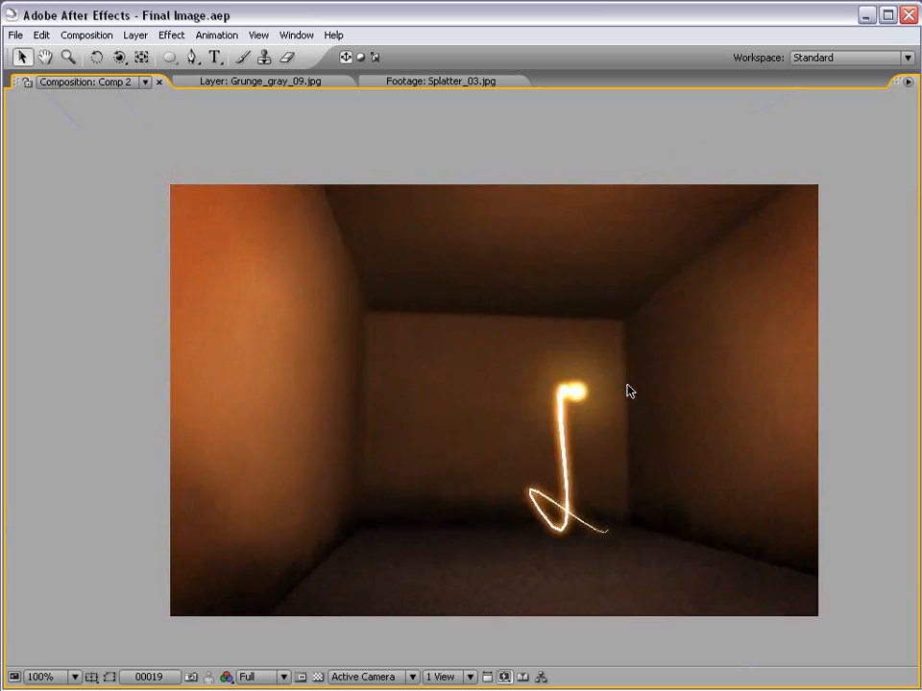
key(grave)
key(comma)
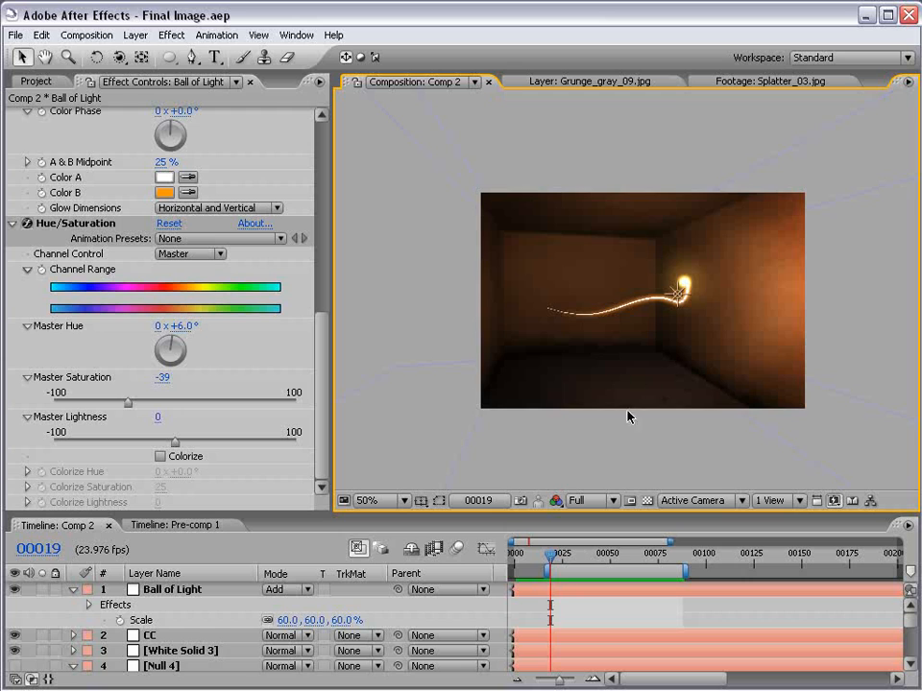
click(550, 568)
key(period)
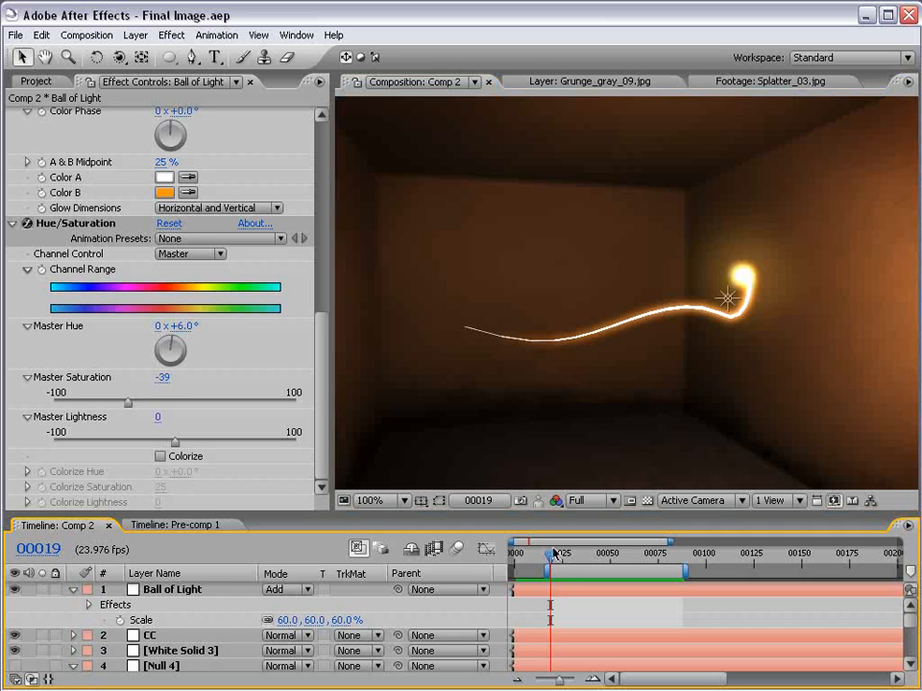
click(69, 590)
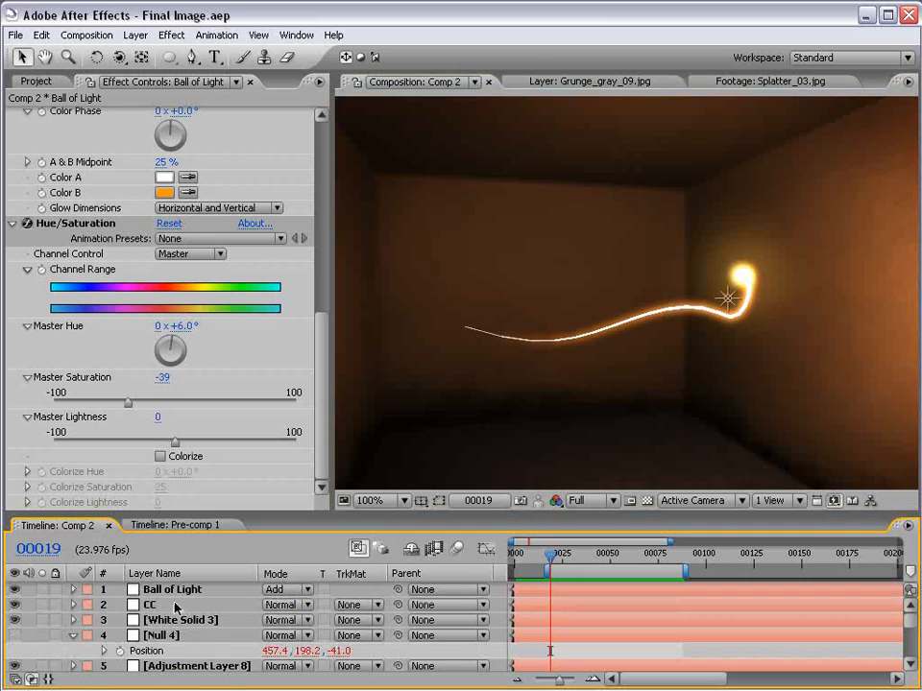
click(72, 636)
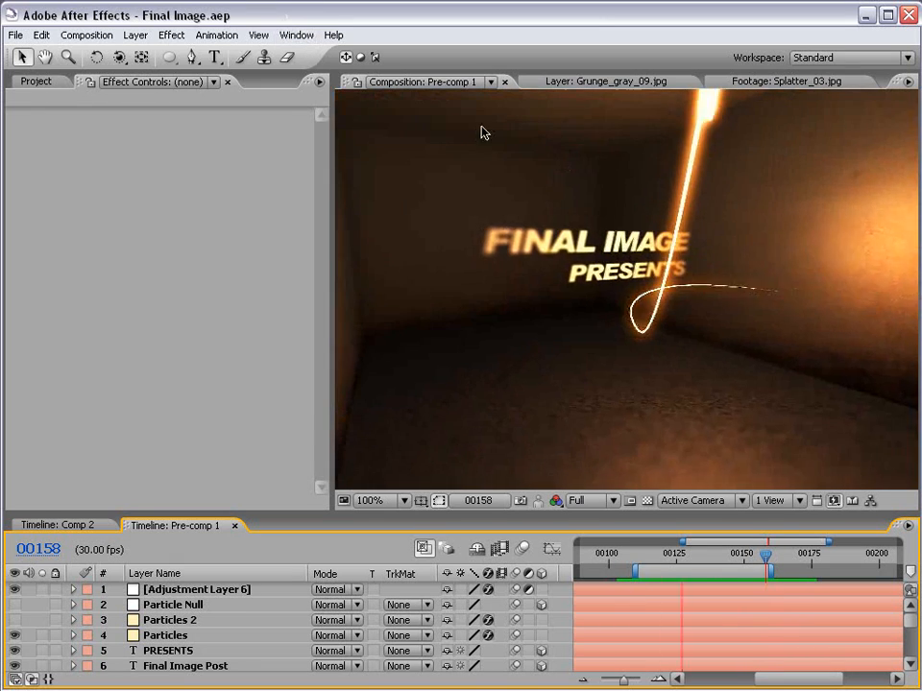
drag(710, 555, 764, 555)
key(KP_0)
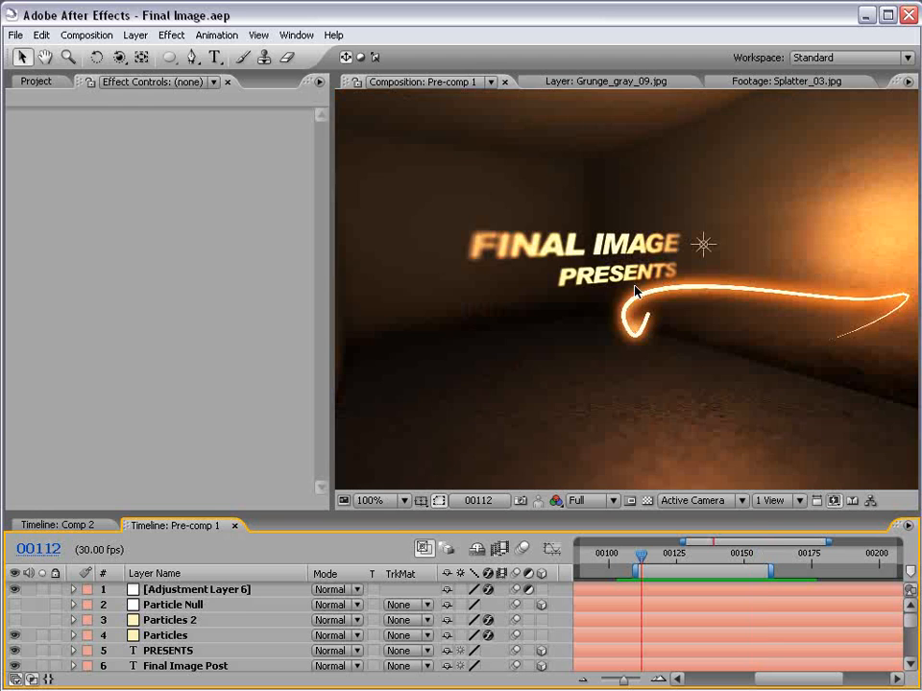
- Create a new composition from the NTSC DV preset with the frame rate set to 23.976 frames per second
click(35, 83)
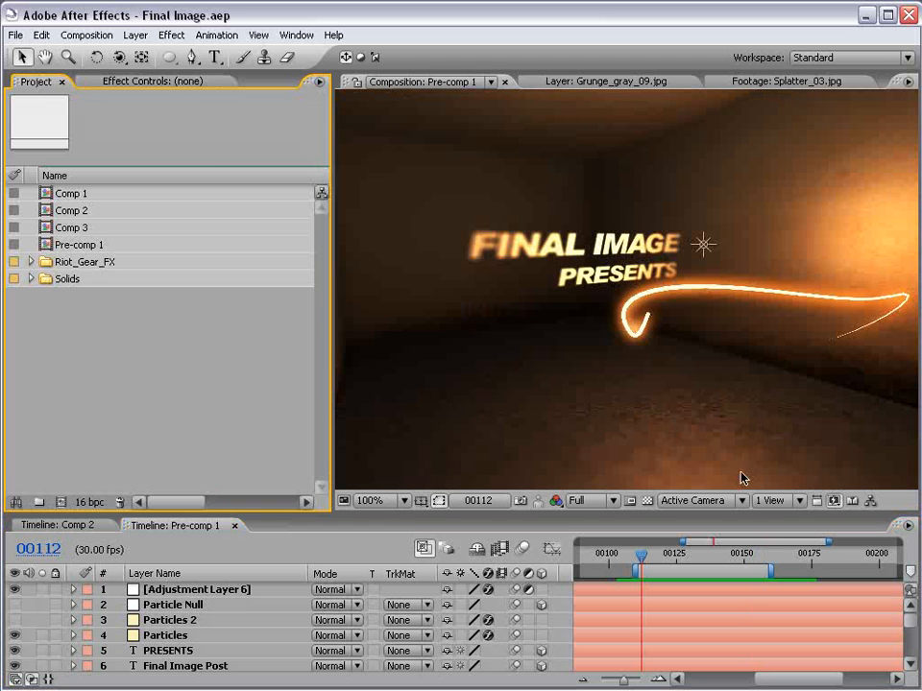
click(87, 35)
click(103, 53)
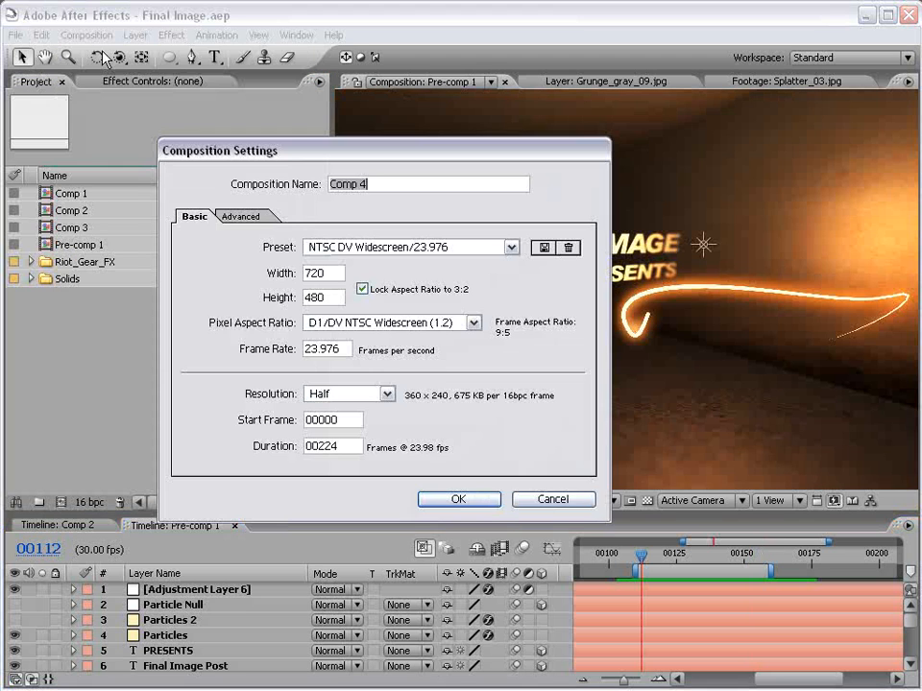
click(352, 253)
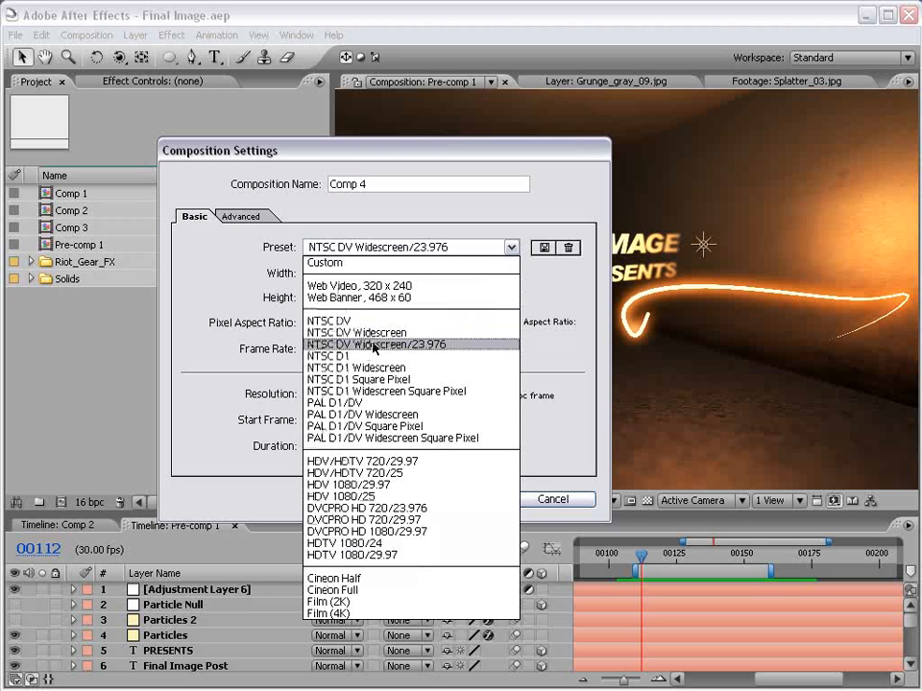
click(362, 320)
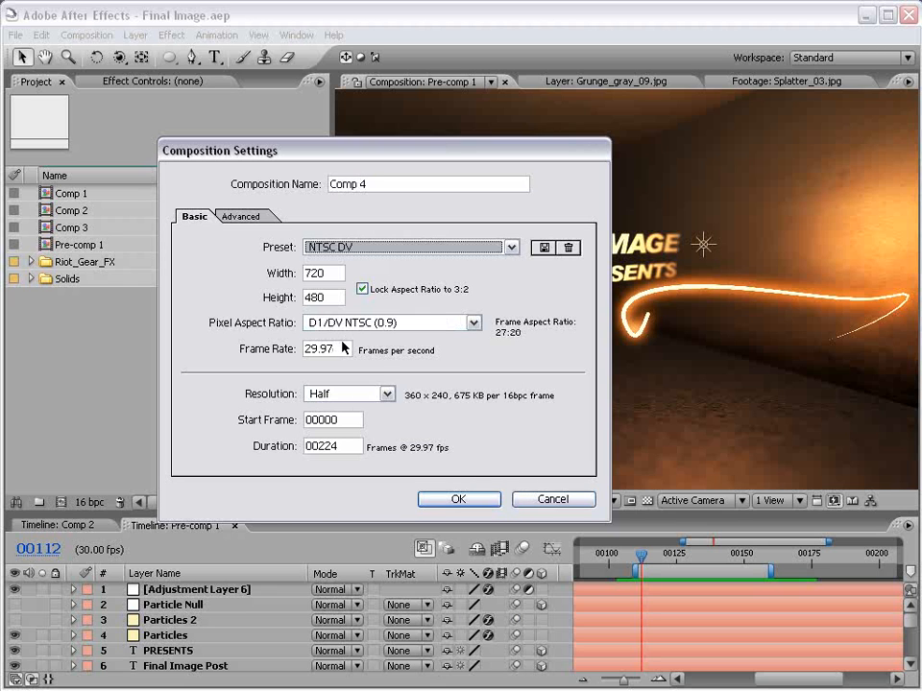
click(341, 350)
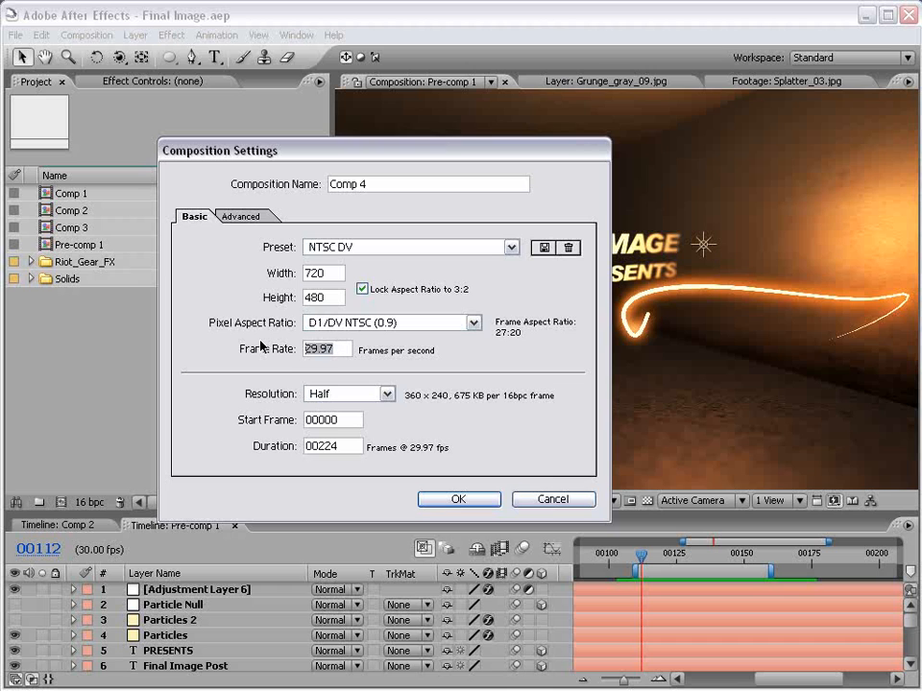
text(23)
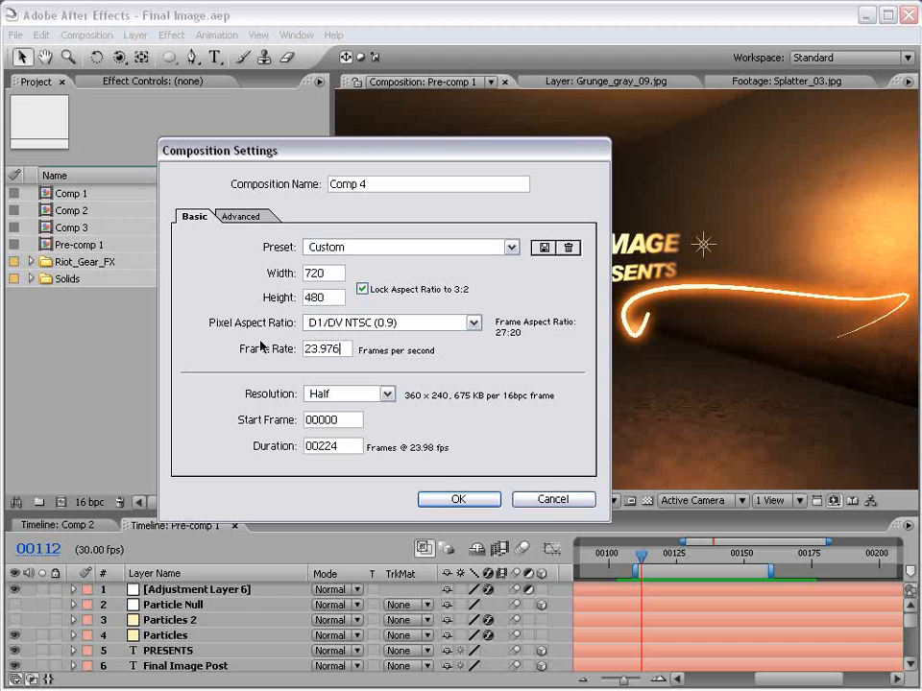
click(458, 499)
- Open the project folders Riot_Gear_FX, Grungy_Textures, Low and Grayscale, enlarging the timeline area slightly
drag(303, 514, 298, 485)
scroll(553, 269, down, 1)
click(34, 280)
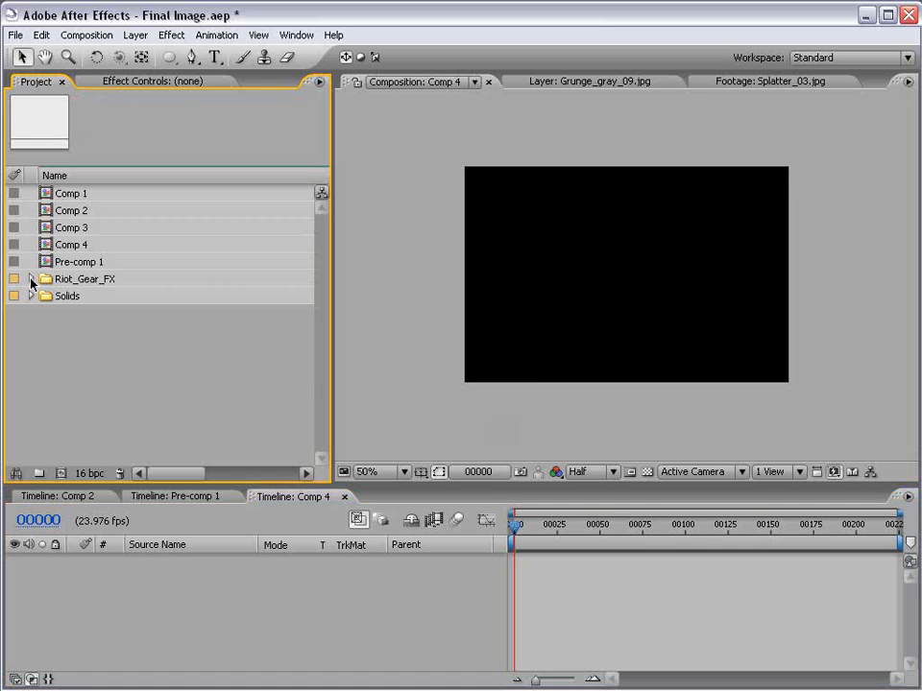
click(31, 279)
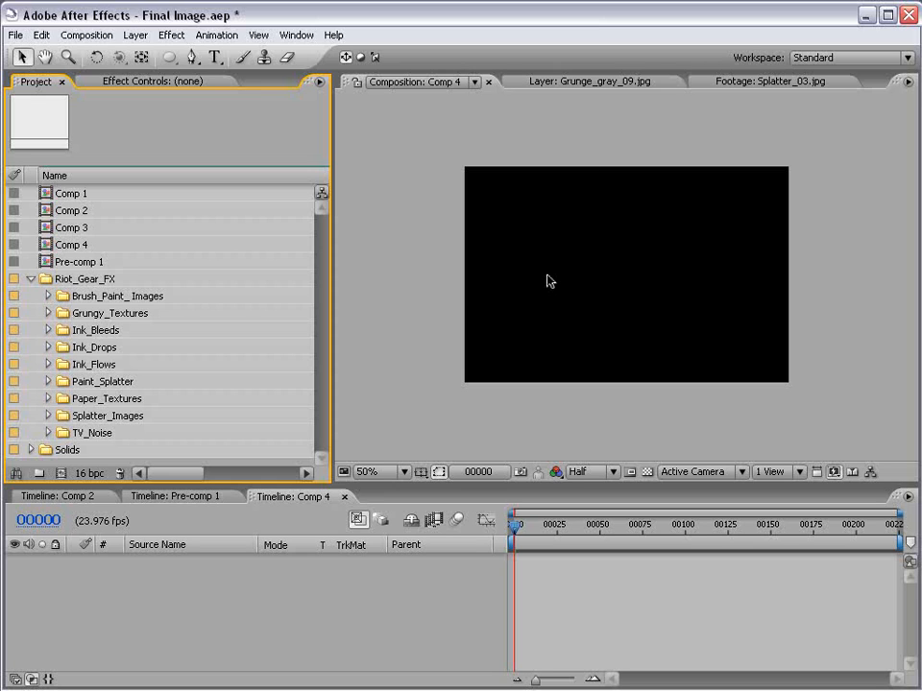
drag(260, 484, 260, 478)
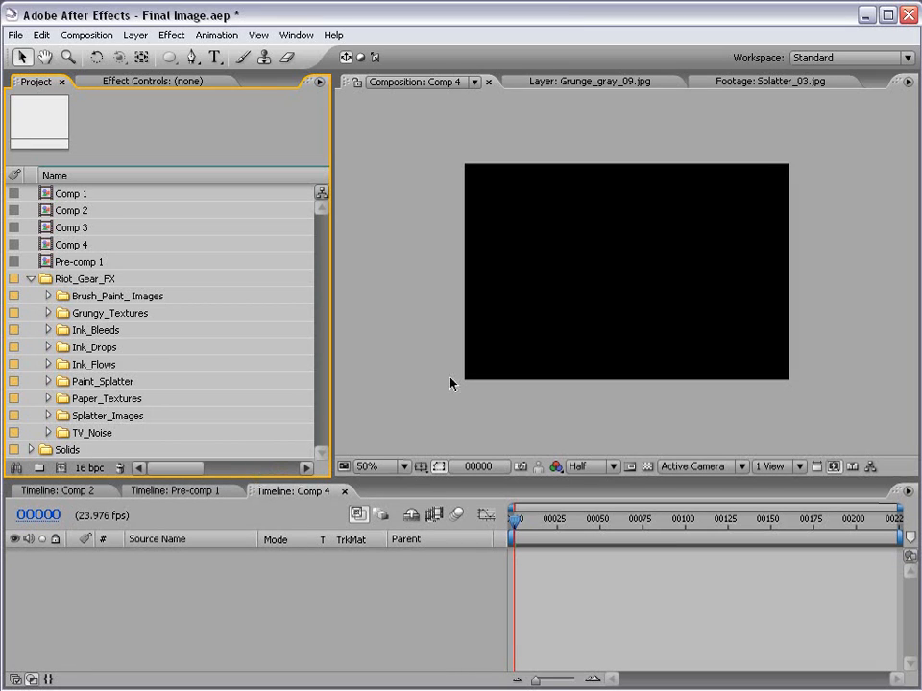
click(48, 313)
click(64, 348)
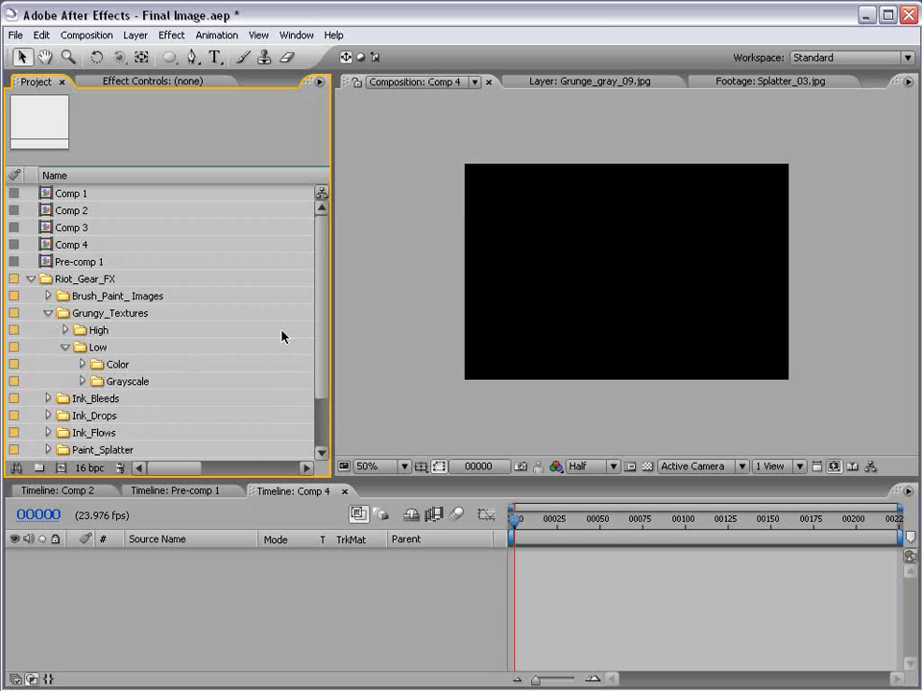
click(82, 382)
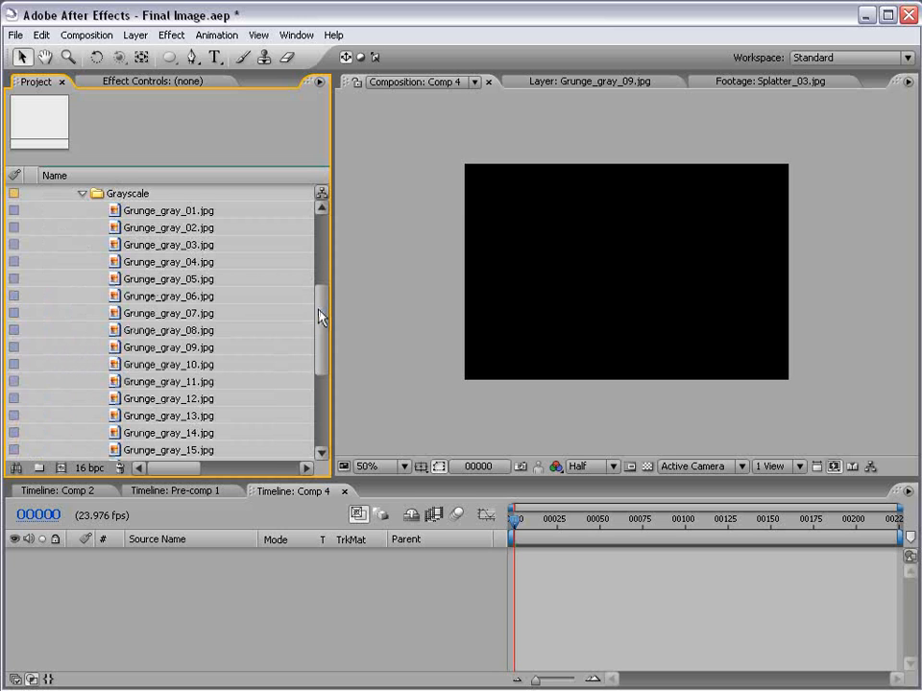
- Add Grunge_gray_09.jpg to Comp 4, position it to fill the frame and make it a 3D layer
drag(319, 315, 313, 322)
drag(159, 313, 614, 290)
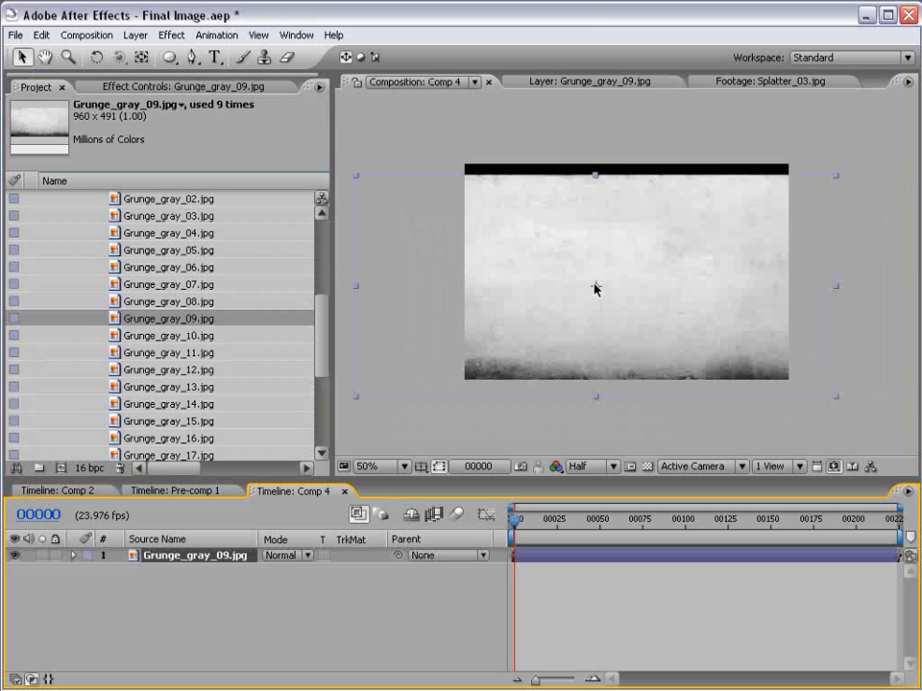
drag(519, 347, 538, 349)
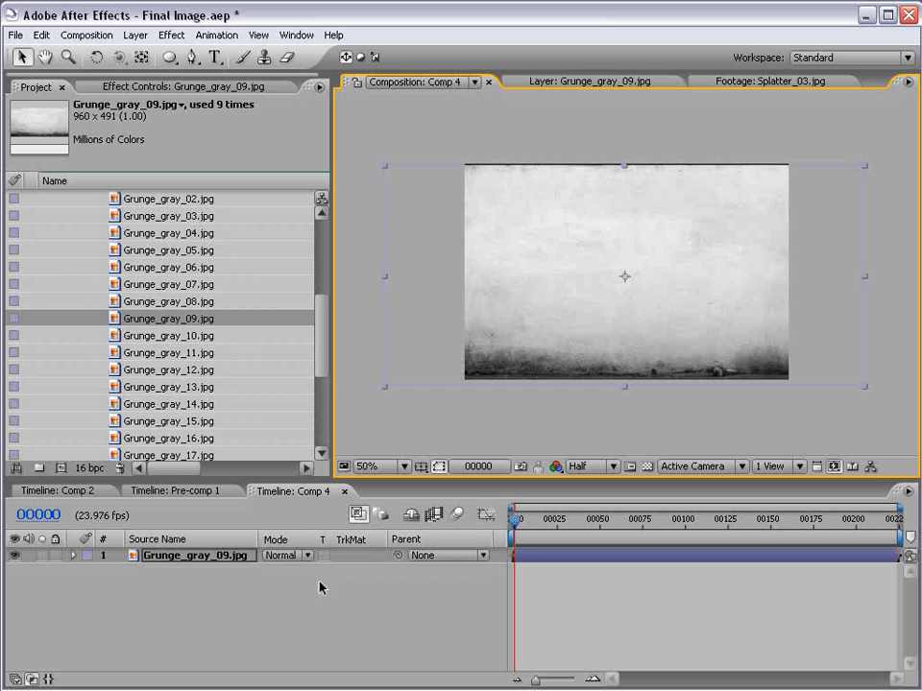
key(F4)
click(363, 555)
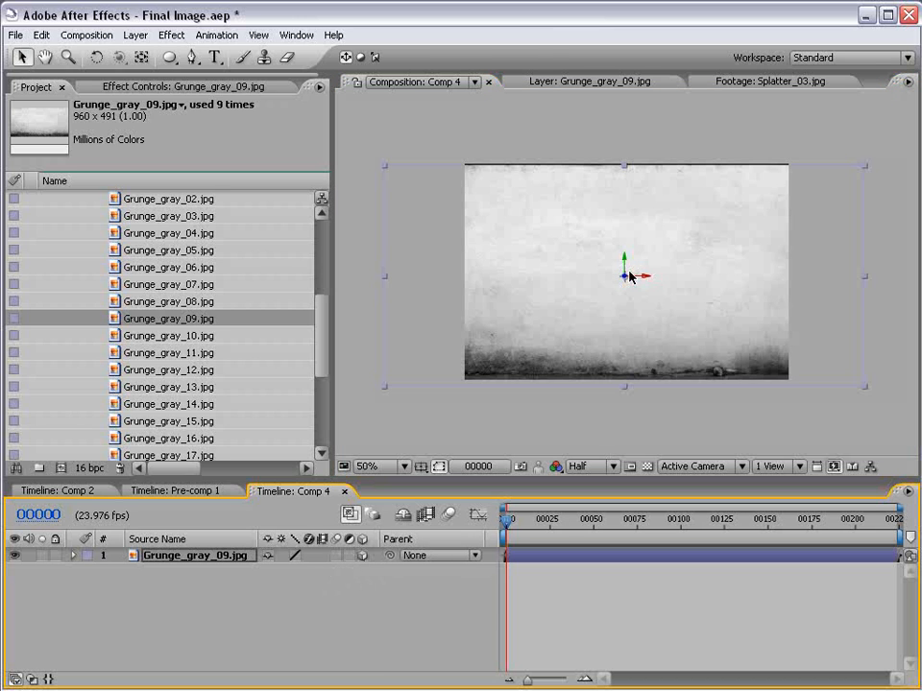
- Turn the grunge texture layer sideways as one side wall and duplicate it to form the opposite wall
key(w)
drag(624, 269, 801, 283)
key(v)
key(ctrl+d)
- Duplicate the side wall, then rotate and position the copy as the room's back wall
key(ctrl+d)
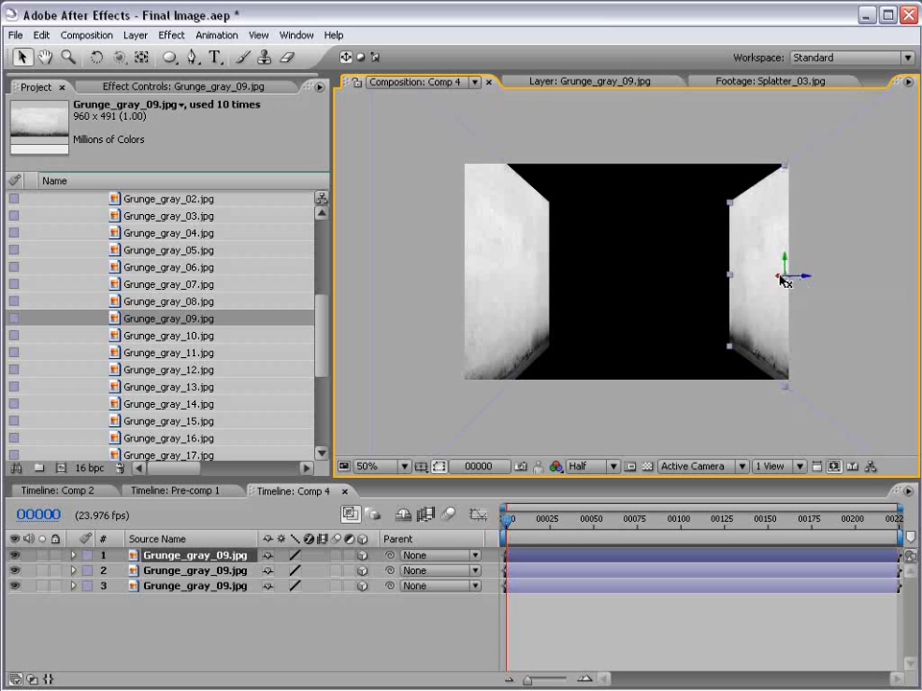
drag(795, 282, 689, 265)
key(w)
key(v)
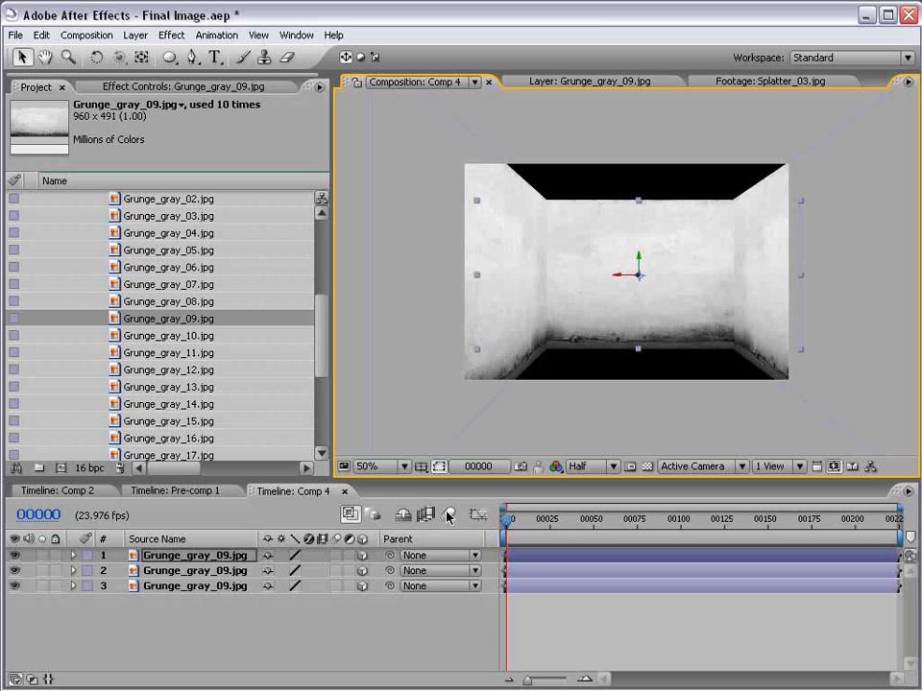
click(600, 427)
click(614, 225)
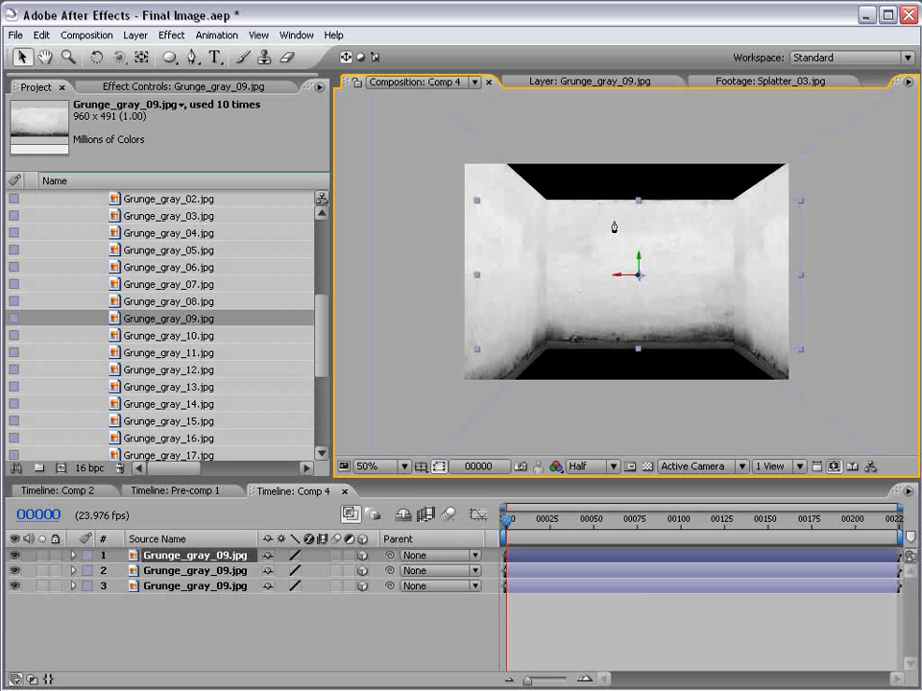
- Duplicate the back wall, rotate the copy to lie horizontally and raise it to the ceiling
key(ctrl+d)
key(w)
drag(623, 290, 621, 317)
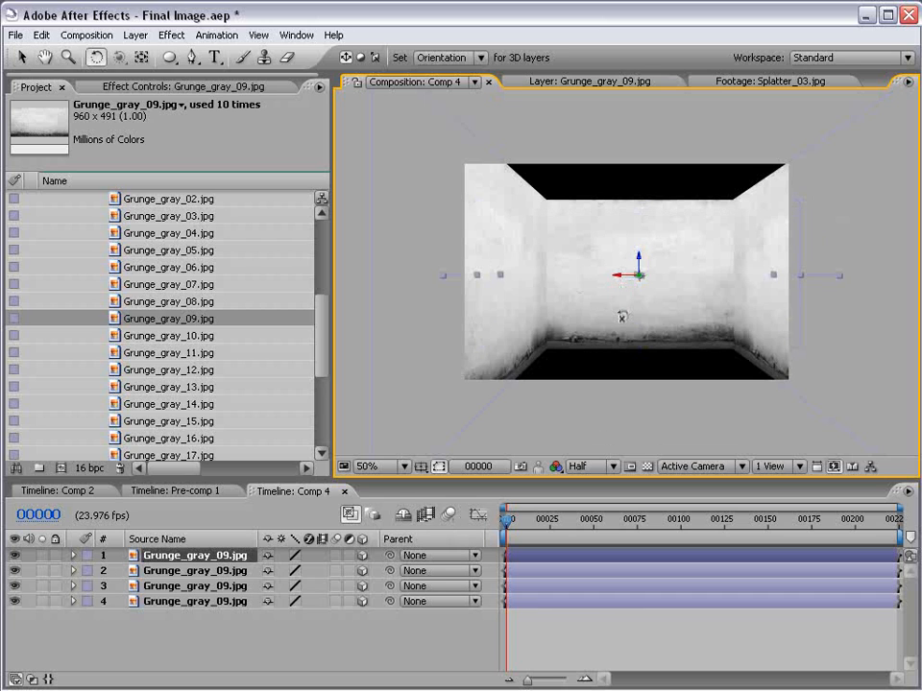
key(v)
drag(637, 262, 638, 150)
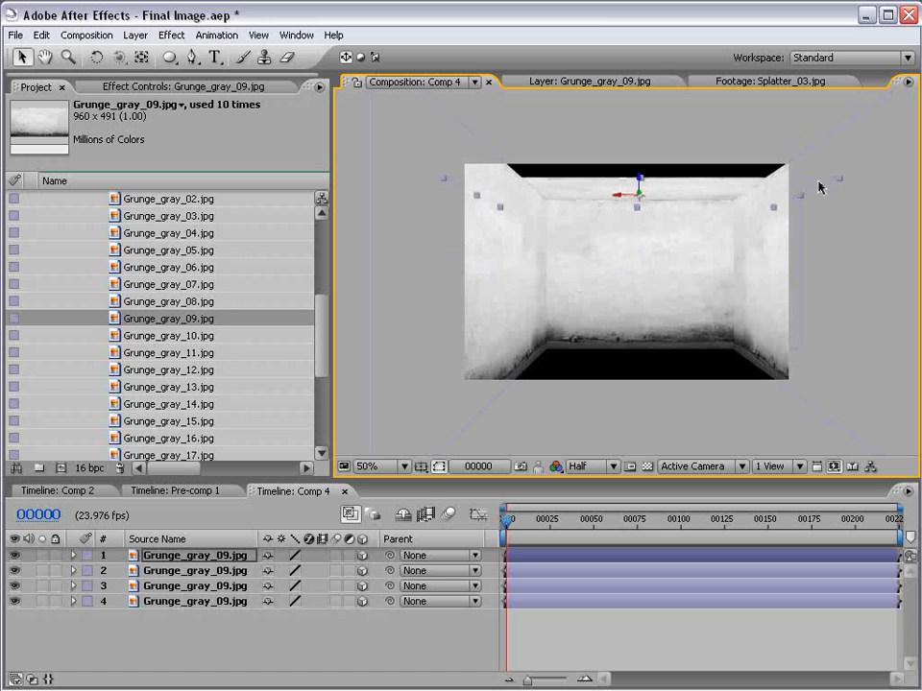
- Rotate the ceiling layer a quarter turn within its plane and enlarge it to cover more of the room
key(w)
drag(637, 195, 597, 186)
key(v)
drag(774, 152, 872, 104)
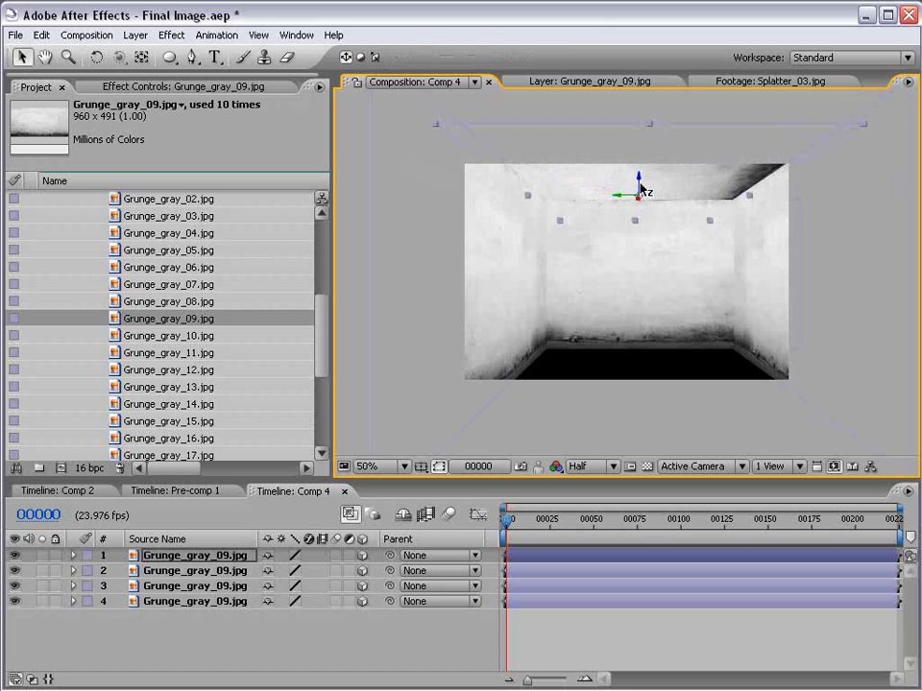
- Resize and reposition the ceiling layer so it spans the gap between the side walls and back wall
drag(640, 183, 638, 143)
key(ctrl+z)
drag(672, 201, 860, 143)
mouse_move(641, 155)
mouse_down()
mouse_move(658, 155)
mouse_move(647, 156)
mouse_up()
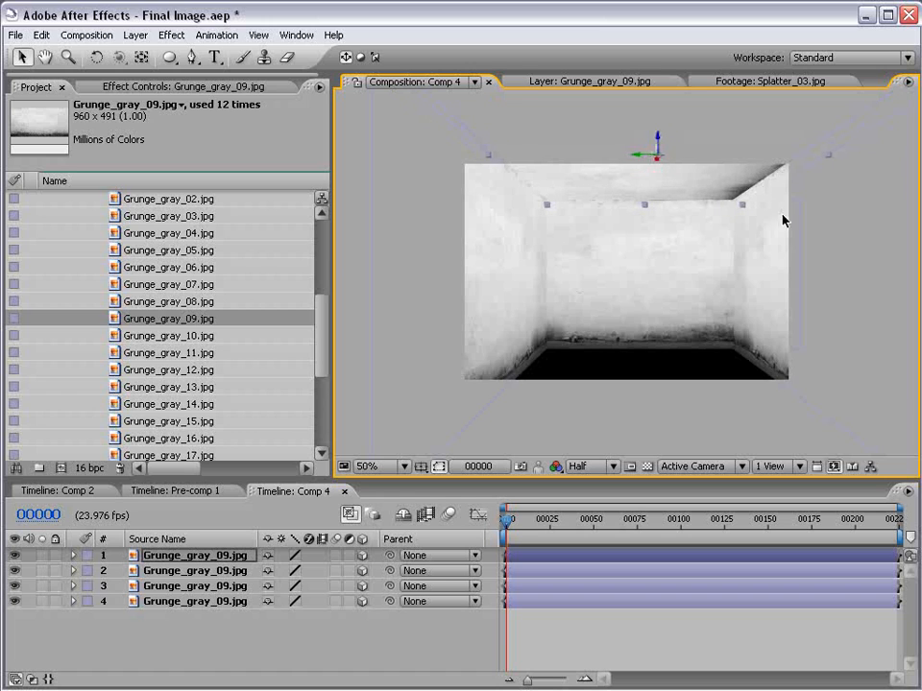
drag(744, 208, 776, 219)
drag(649, 160, 695, 157)
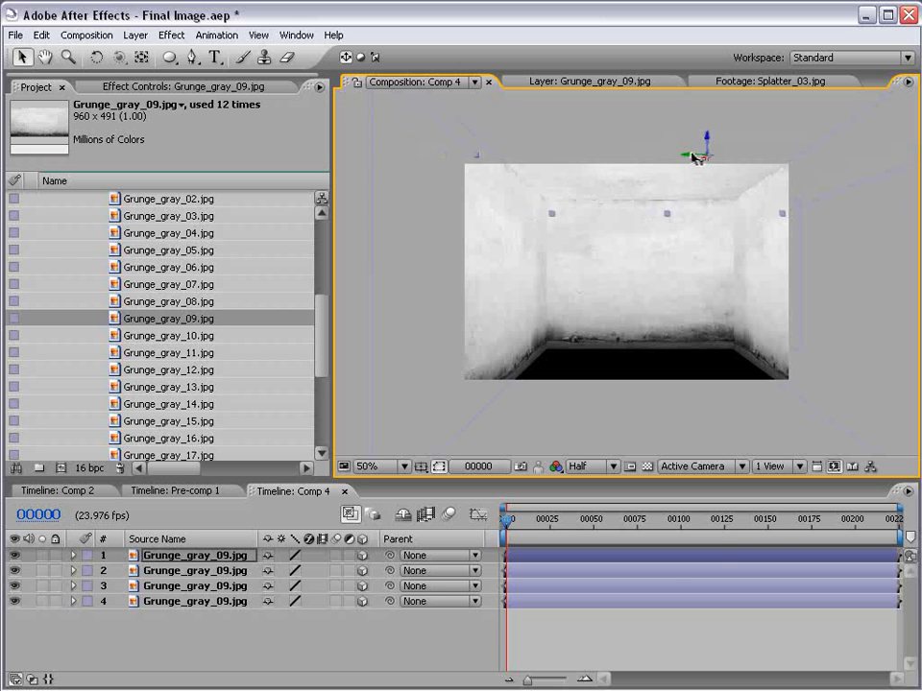
- Add a new camera named Camera 1 with the 35mm lens preset
click(668, 629)
click(146, 36)
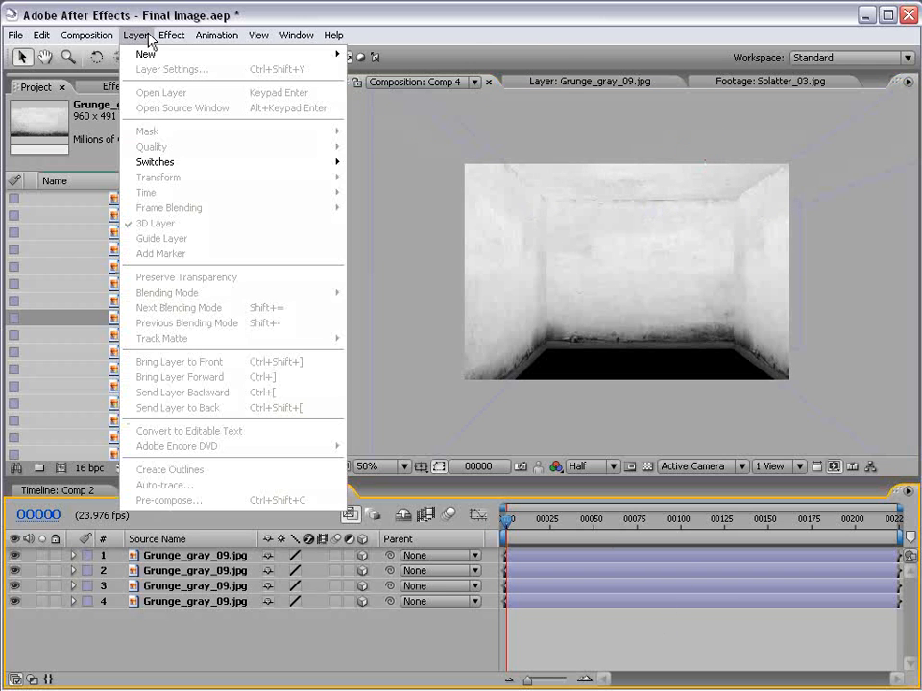
mouse_move(159, 55)
click(377, 100)
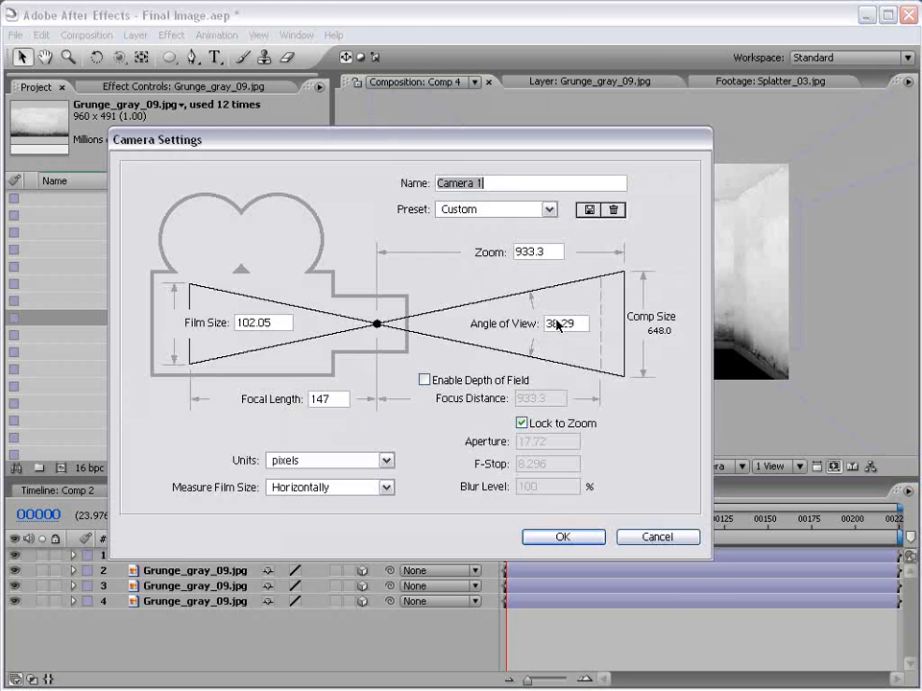
click(485, 213)
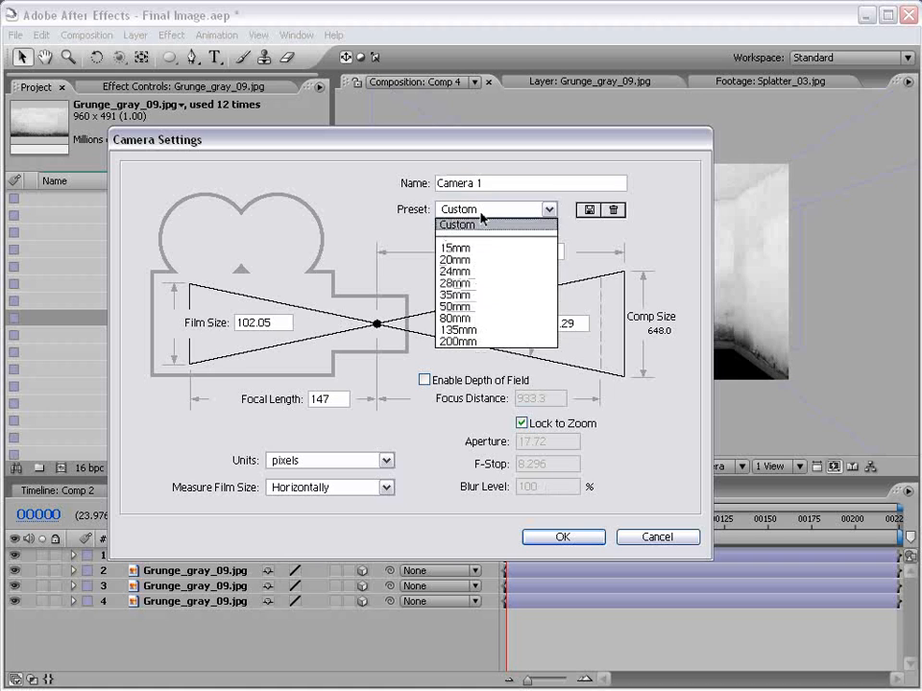
click(472, 301)
click(566, 536)
- Pull the camera back along its Z axis so the room appears deeper, and leave all layers deselected
key(c)
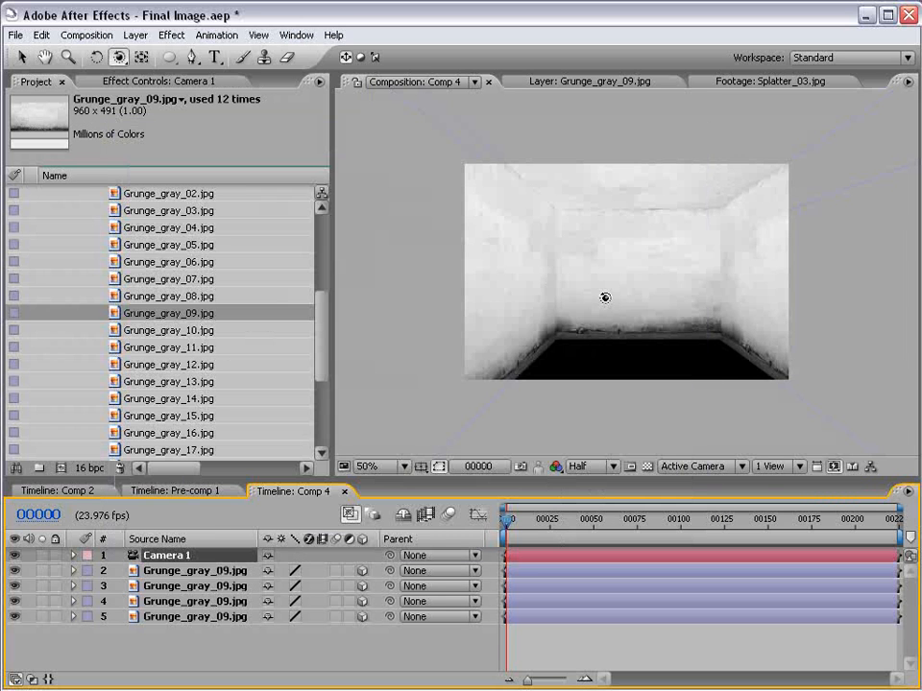
drag(118, 58, 159, 102)
drag(704, 281, 654, 329)
click(626, 643)
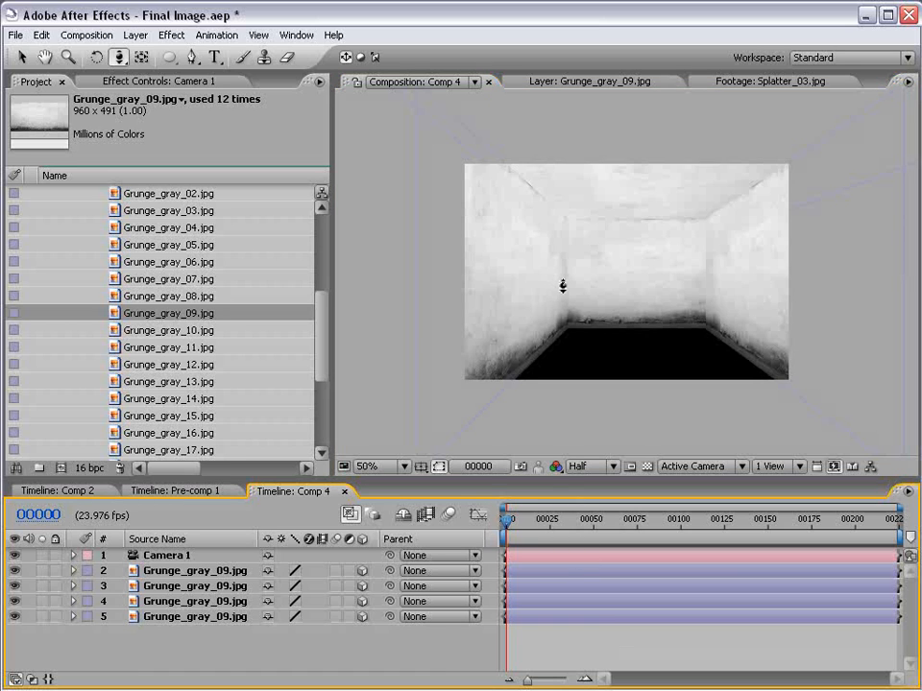
- Add Grunge_gray_04.jpg from the Grayscale textures to the composition as the lowest layer
drag(323, 326, 326, 261)
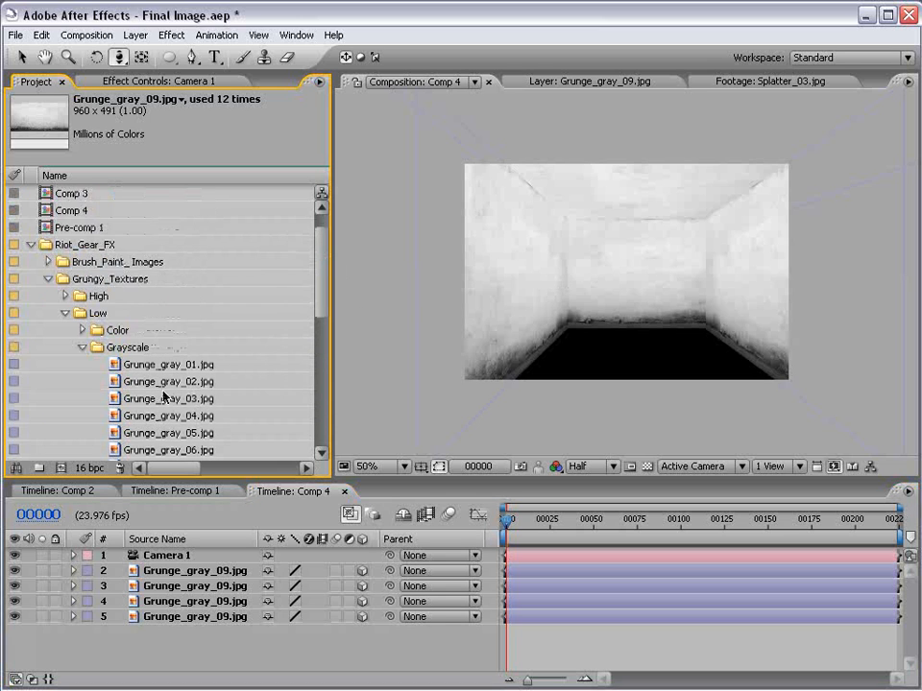
scroll(319, 296, down, 3)
click(199, 330)
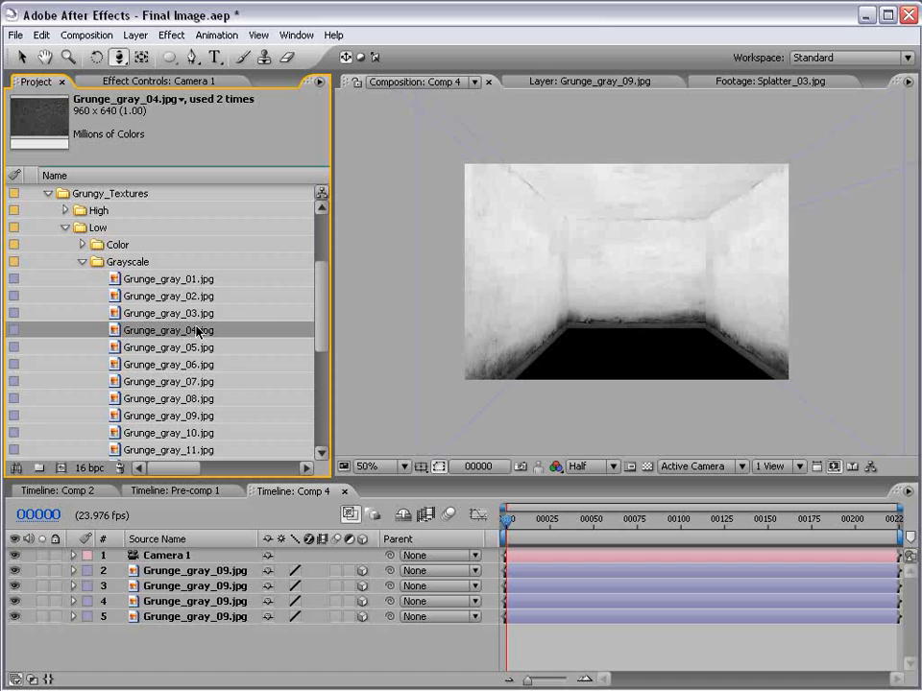
drag(190, 342, 524, 636)
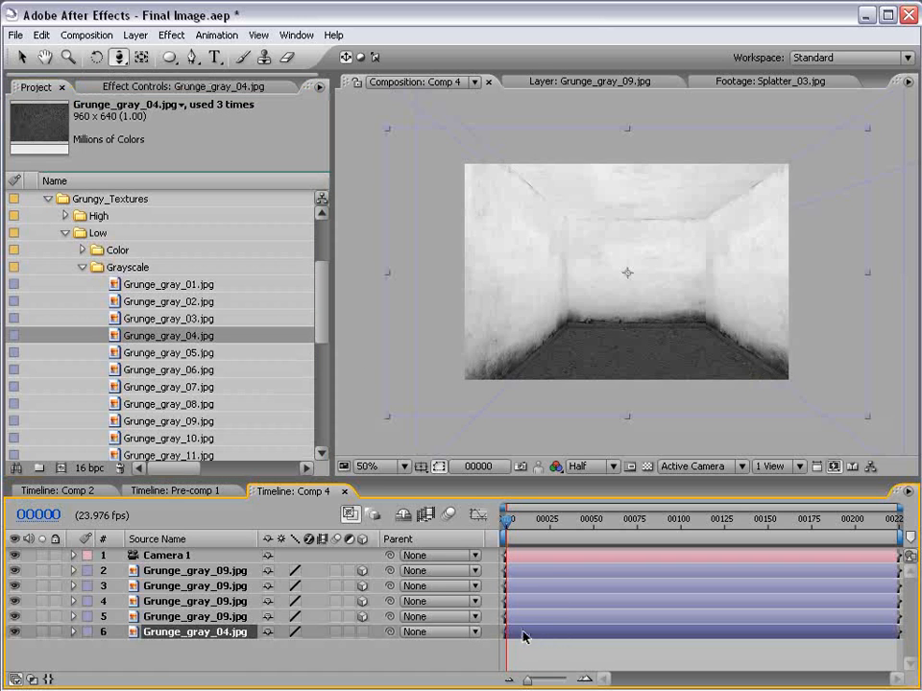
- Make the Grunge_gray_04.jpg layer 3D, rotate it flat as the room's floor, and enlarge it to reach beneath the walls
click(362, 632)
key(w)
drag(638, 272, 630, 357)
key(v)
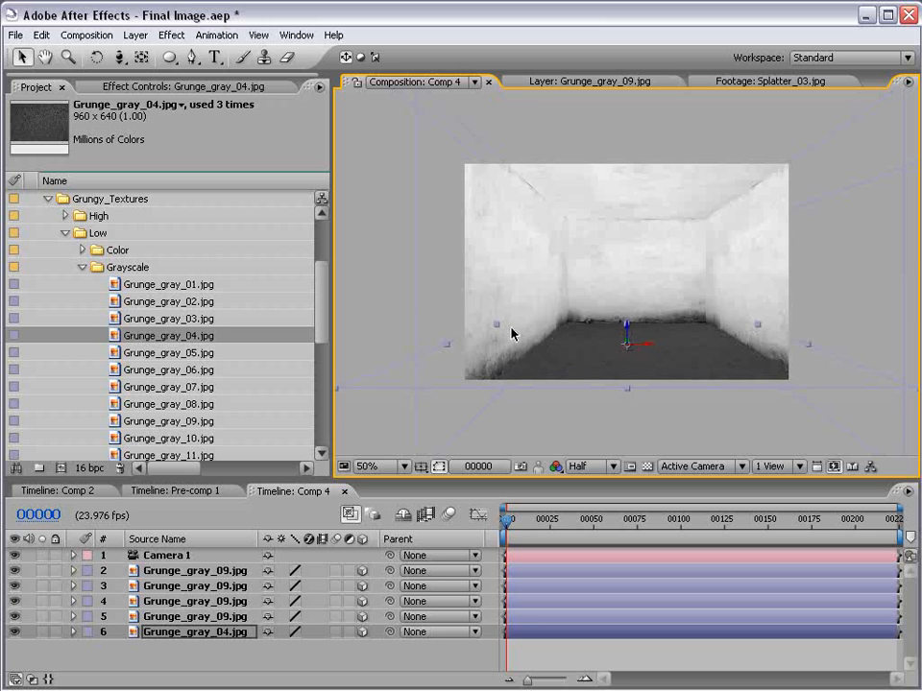
mouse_move(494, 322)
mouse_down()
mouse_move(483, 314)
mouse_move(491, 319)
mouse_up()
drag(629, 333, 626, 337)
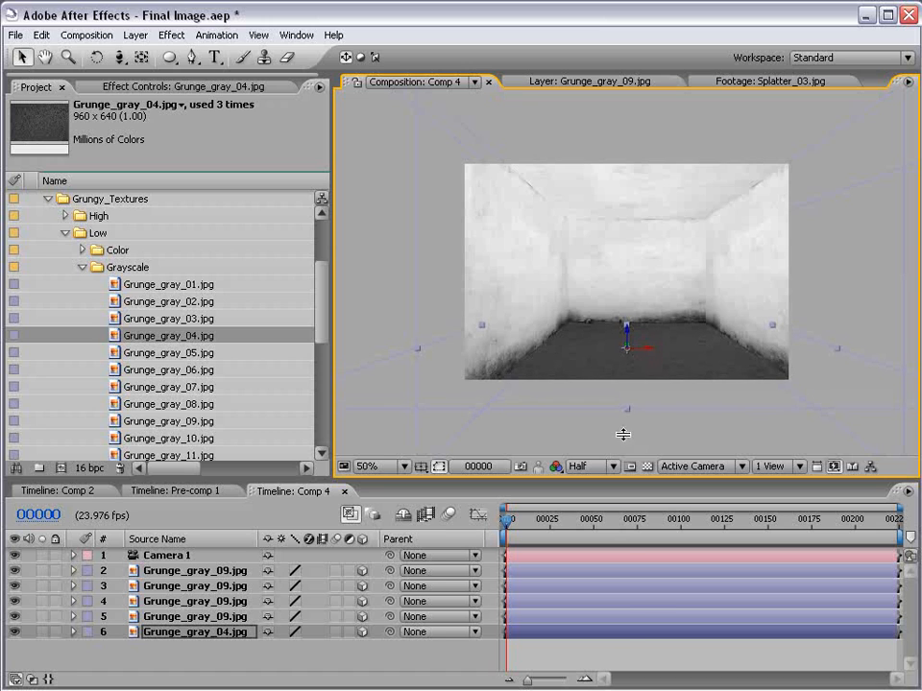
- Orbit the camera to check how the floor meets the walls, and leave all layers deselected
click(615, 645)
key(c)
drag(405, 160, 692, 263)
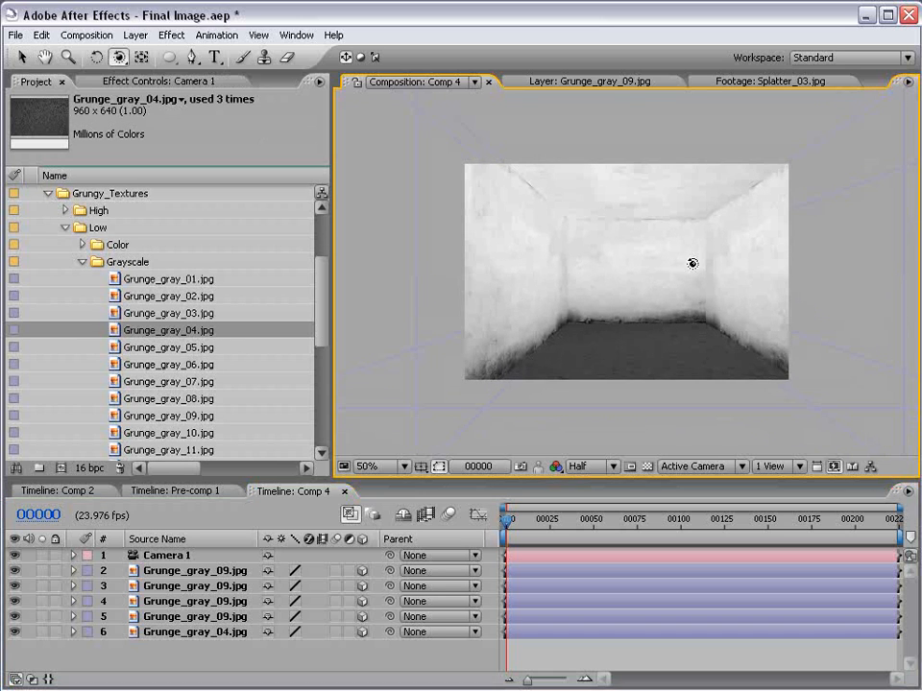
key(v)
click(579, 643)
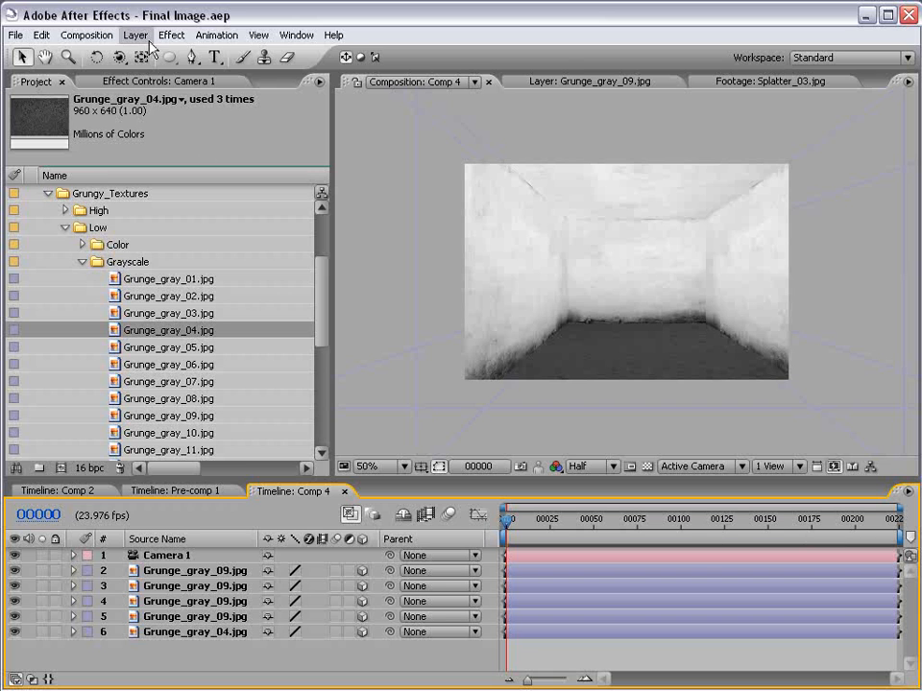
- Start a new point light named Light 1 and set its color to orange C88742
click(135, 35)
mouse_move(154, 54)
click(372, 84)
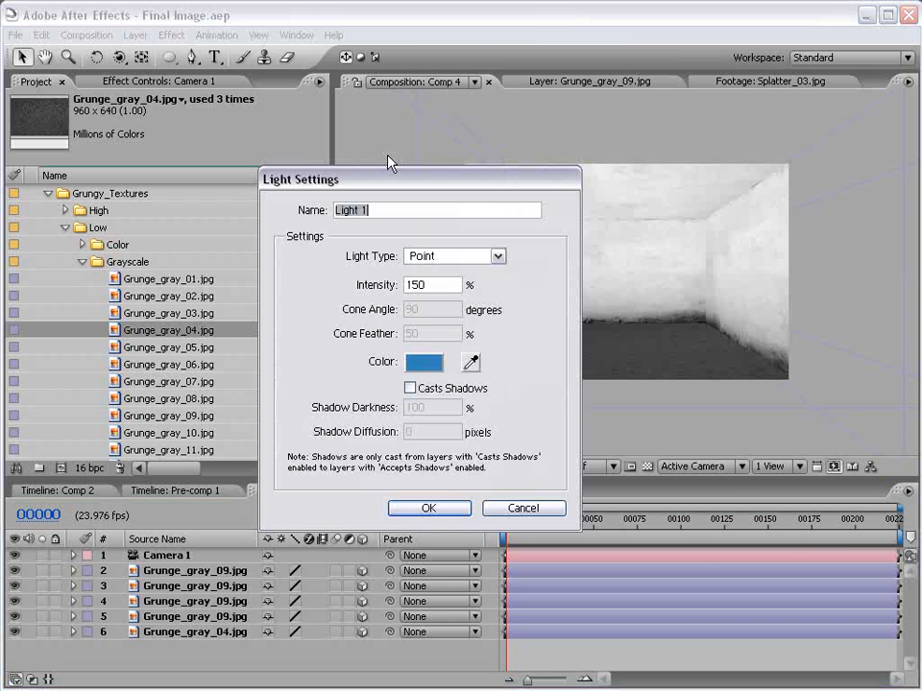
click(423, 362)
click(541, 587)
drag(437, 415, 439, 418)
click(444, 426)
click(675, 372)
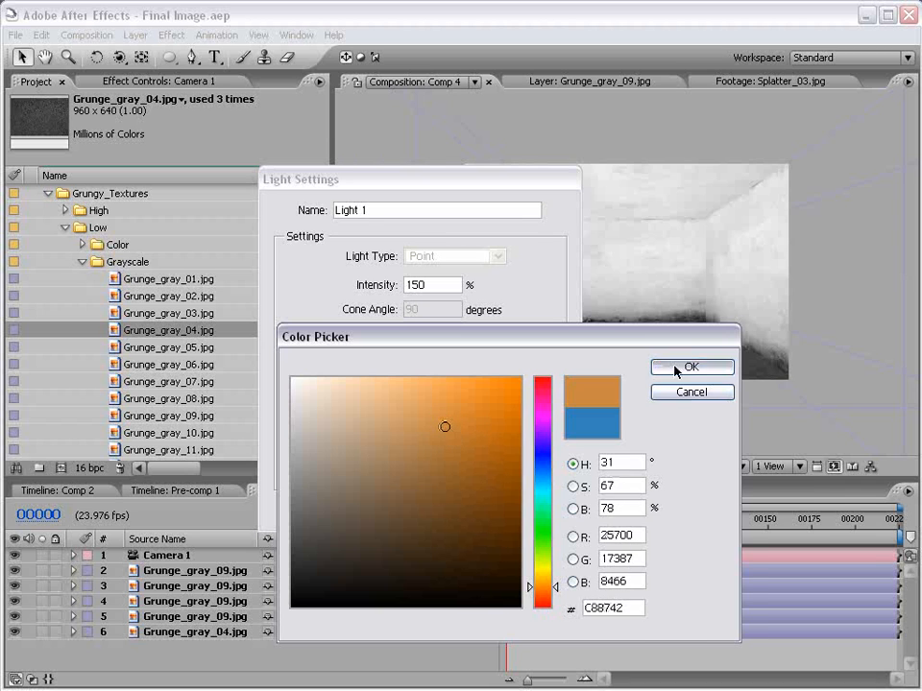
- Create the light with 100% intensity, and raise its intensity to 192% in the timeline
drag(437, 288, 297, 284)
text(1)
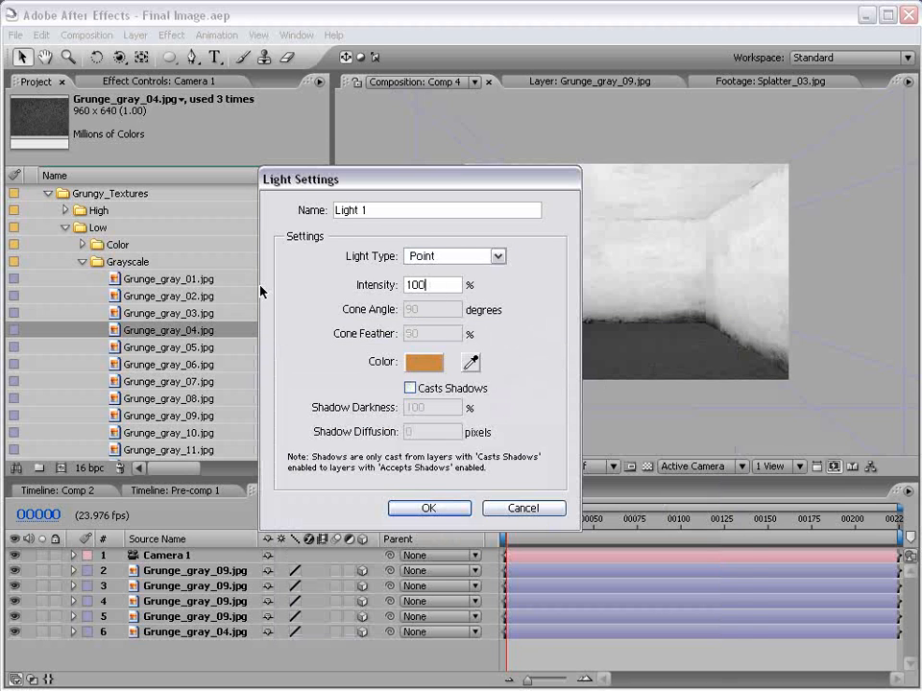
key(Return)
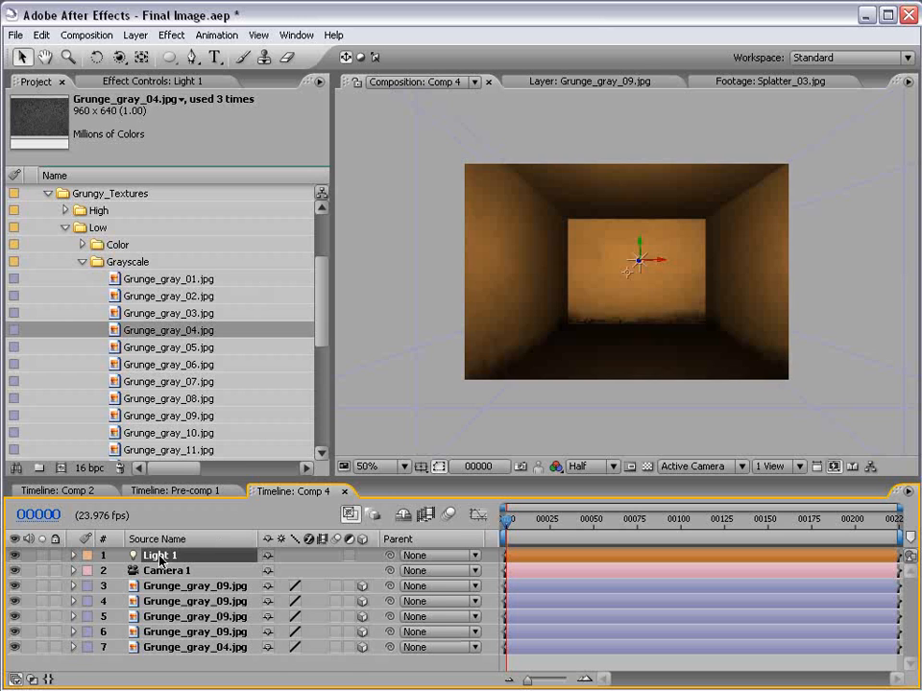
key(t)
drag(276, 570, 353, 568)
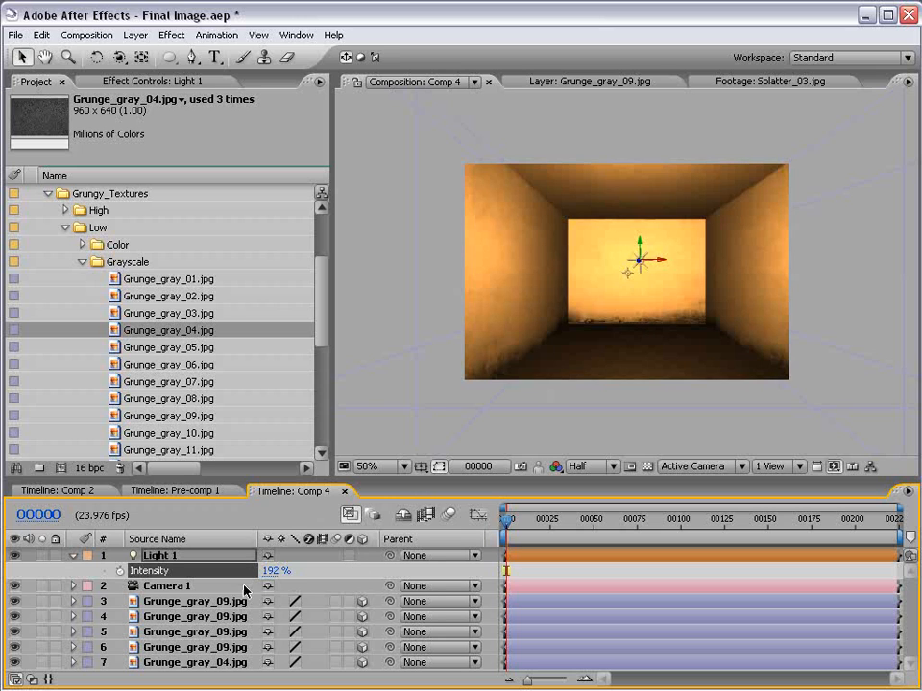
- Apply the Exposure effect to the back wall layer and lower its exposure to -3.70
click(645, 285)
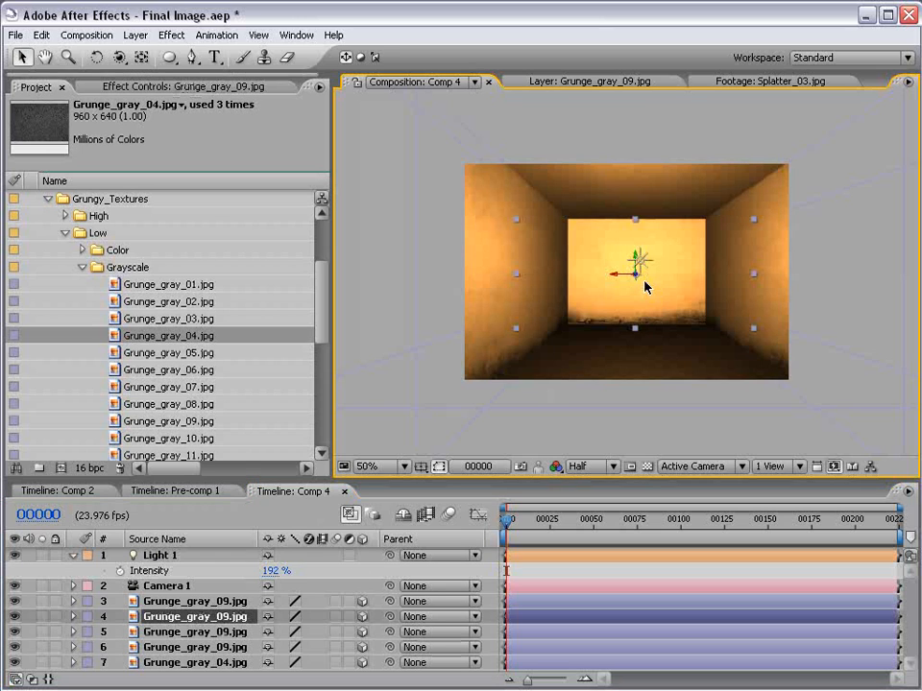
click(171, 34)
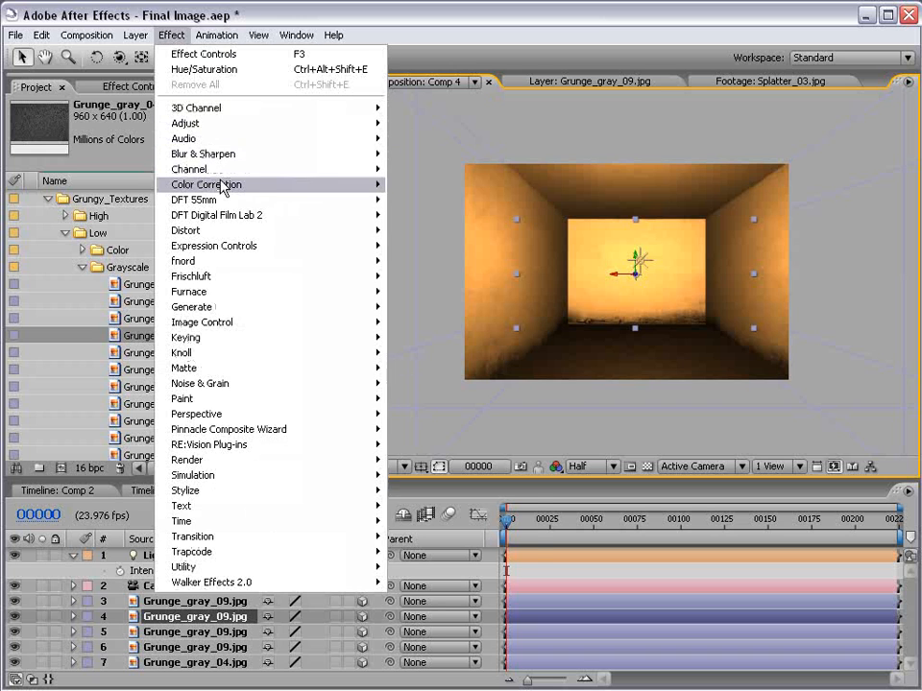
mouse_move(259, 184)
click(422, 414)
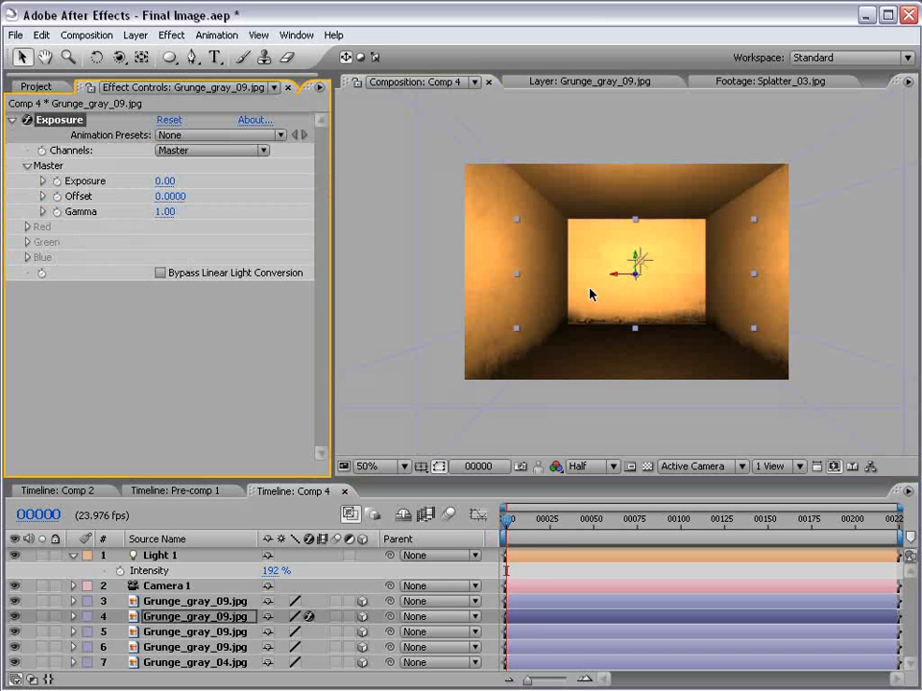
drag(166, 180, 133, 181)
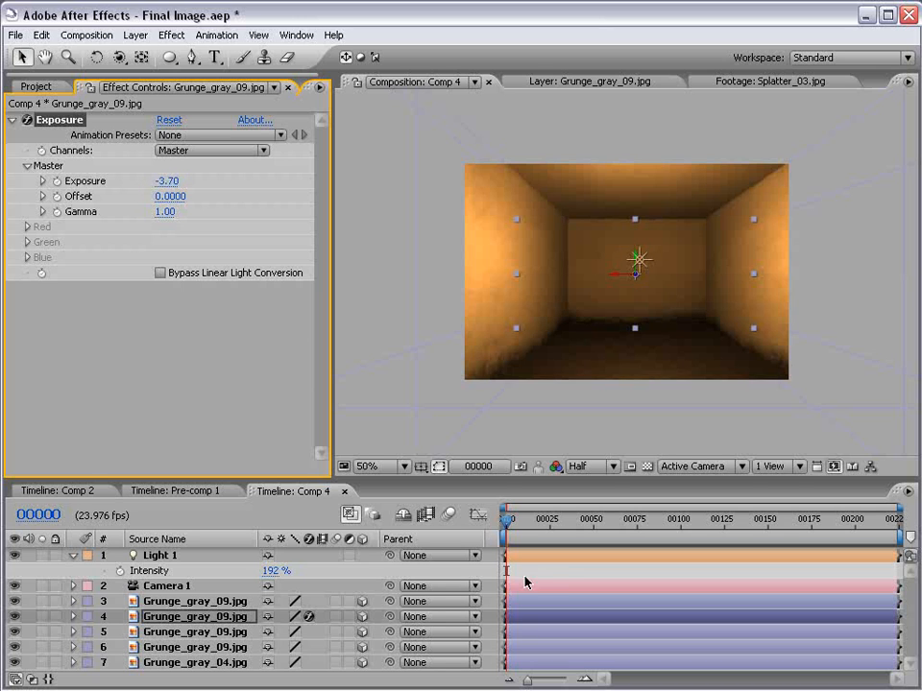
click(526, 577)
- Apply Curves to the floor layer and shape an S-curve that lifts the highlights and deepens the shadows
drag(197, 479, 198, 467)
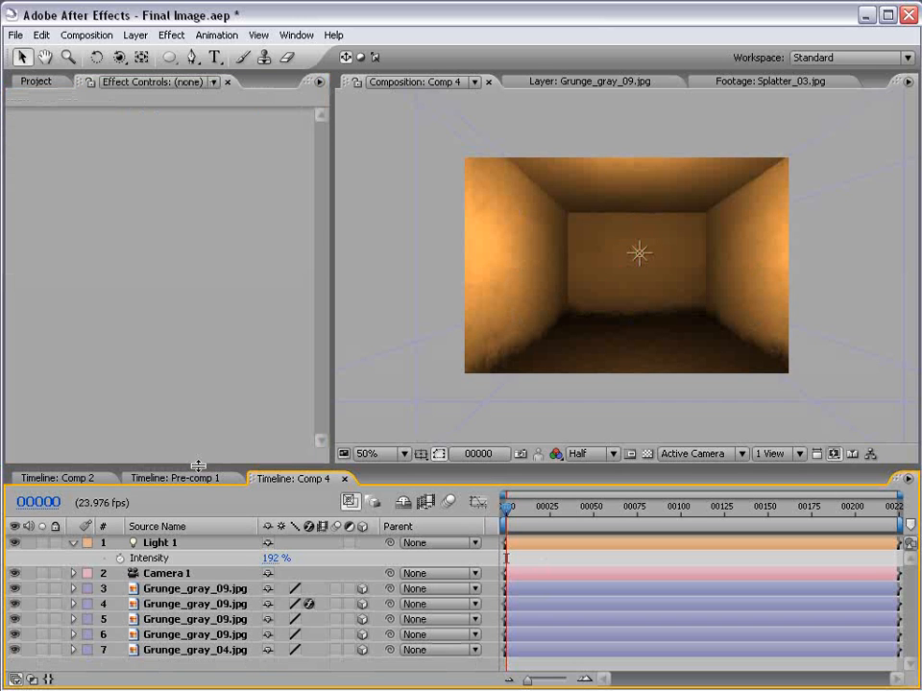
click(197, 650)
click(171, 34)
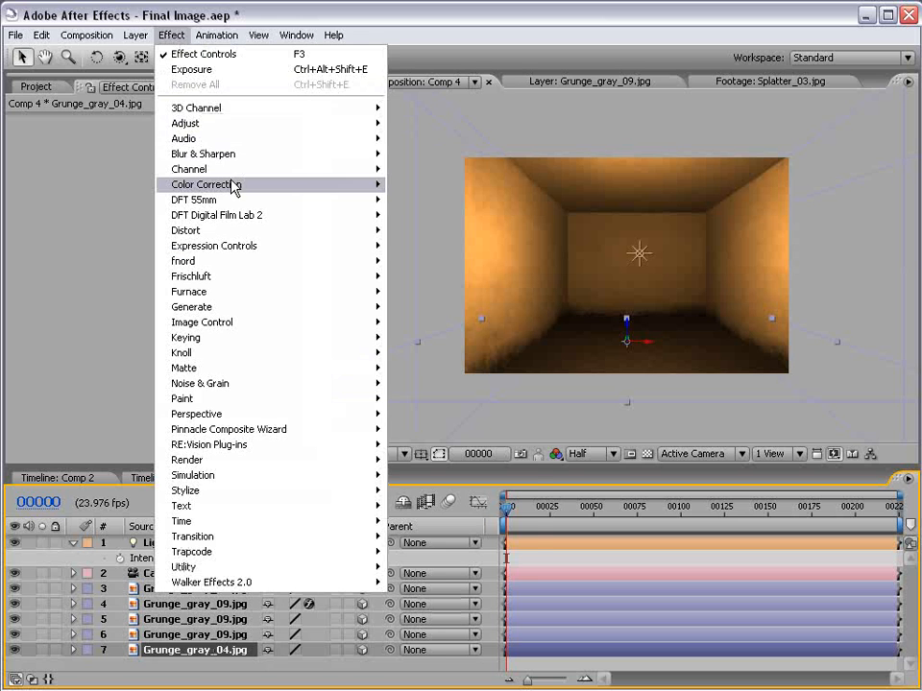
mouse_move(232, 185)
click(423, 382)
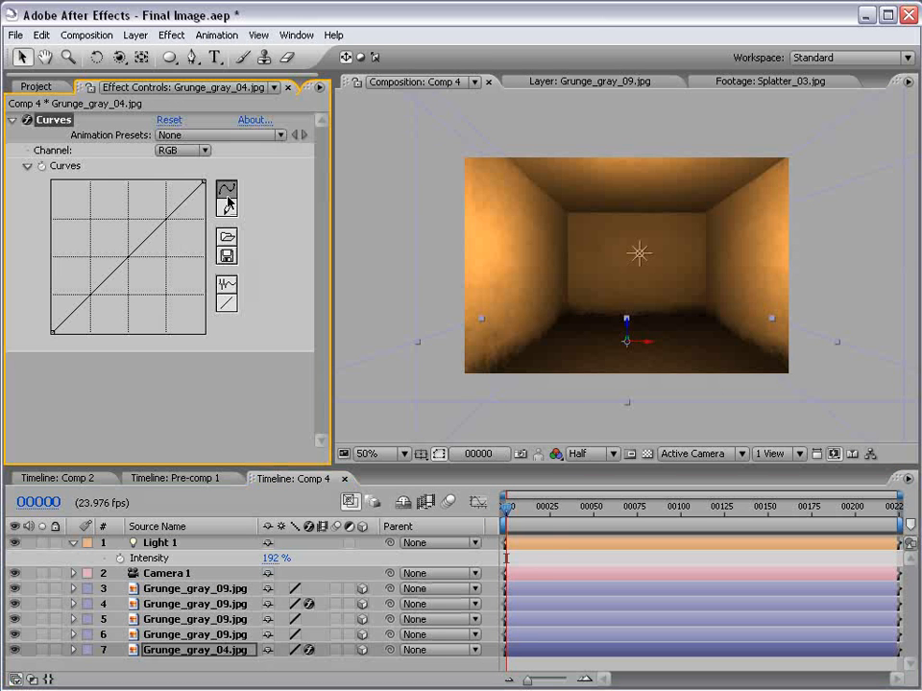
drag(146, 239, 140, 223)
drag(95, 280, 91, 304)
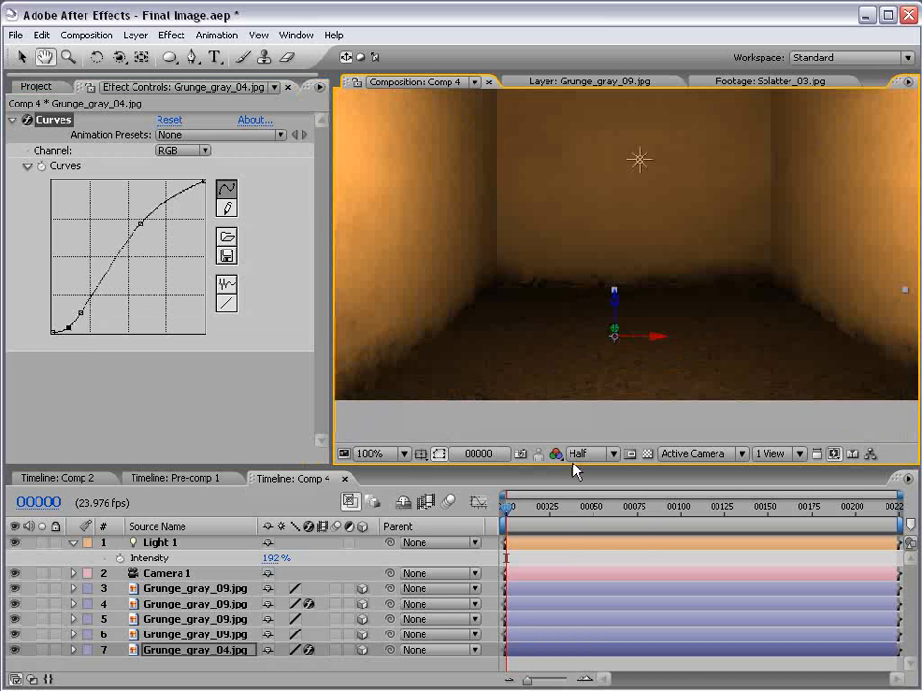
- Set the composition preview resolution to Full and show the whole frame at 50% magnification
click(585, 455)
click(589, 473)
key(comma)
key(period)
key(comma)
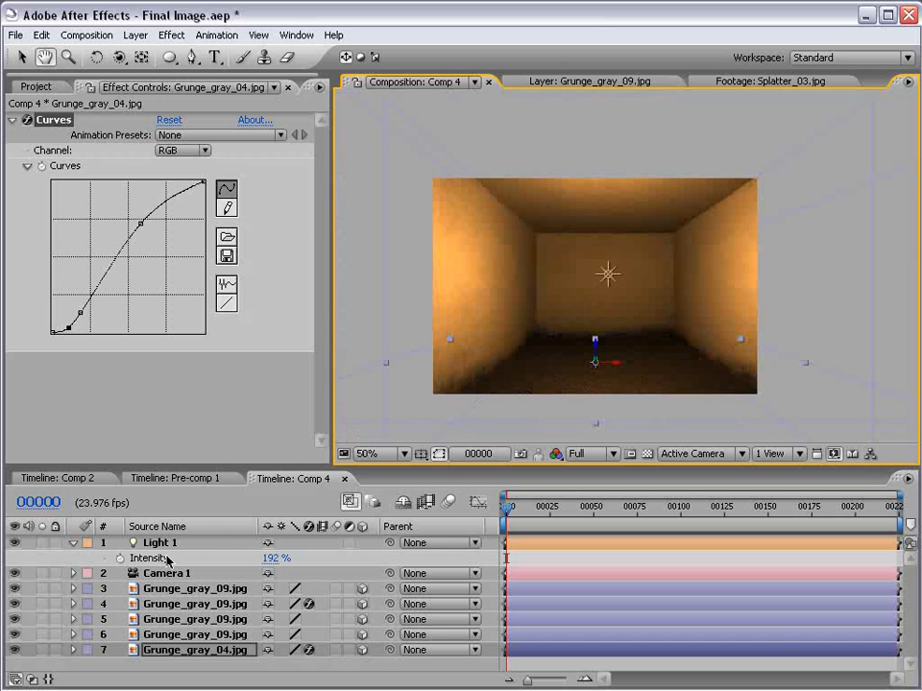
- Change Light 1's color to orange D3832E, and refine it to a slightly brighter, less saturated orange
click(74, 544)
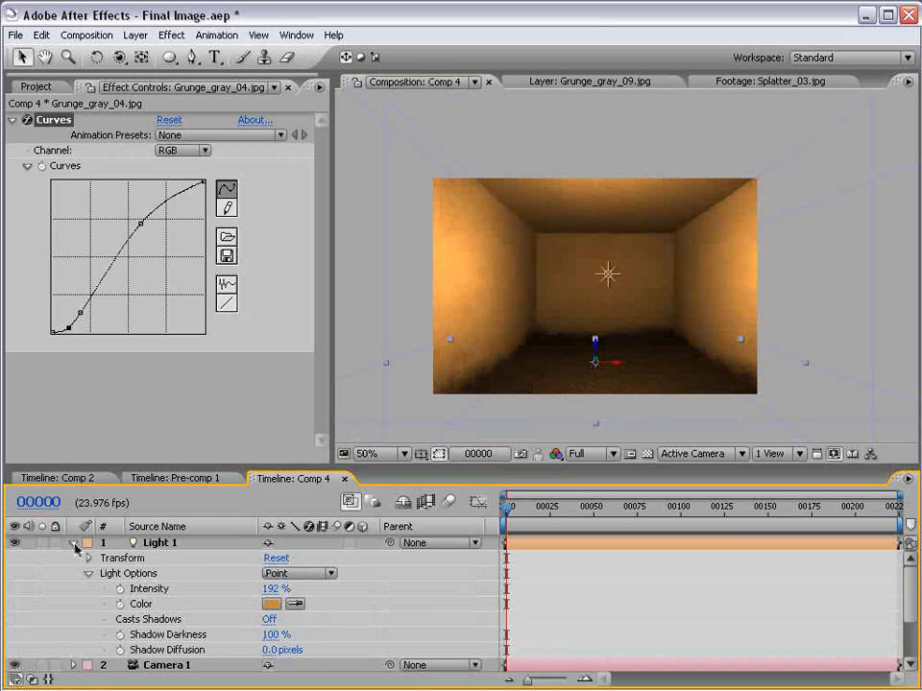
click(271, 604)
click(471, 417)
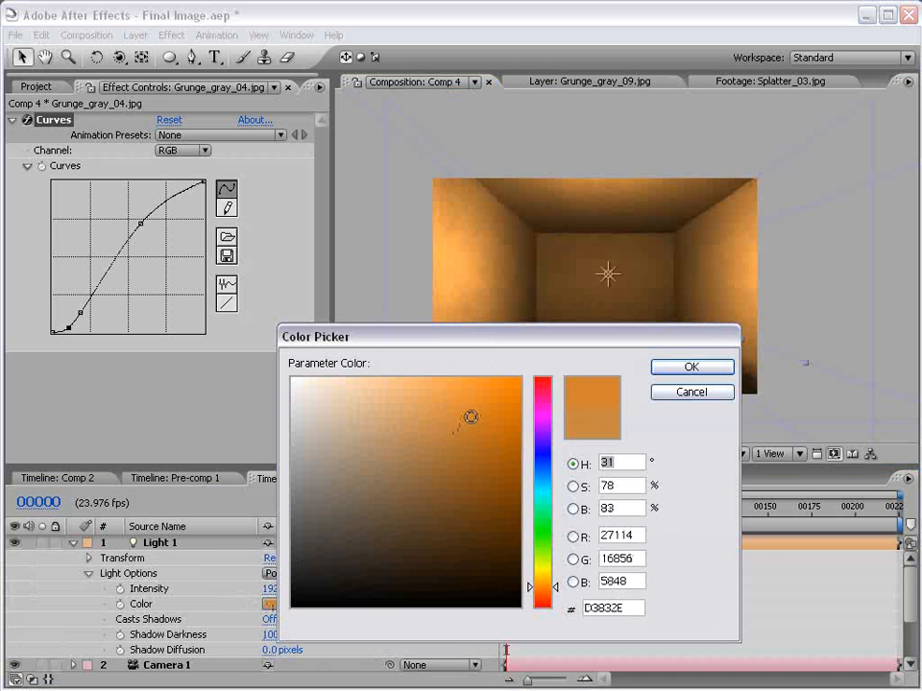
click(692, 366)
click(272, 604)
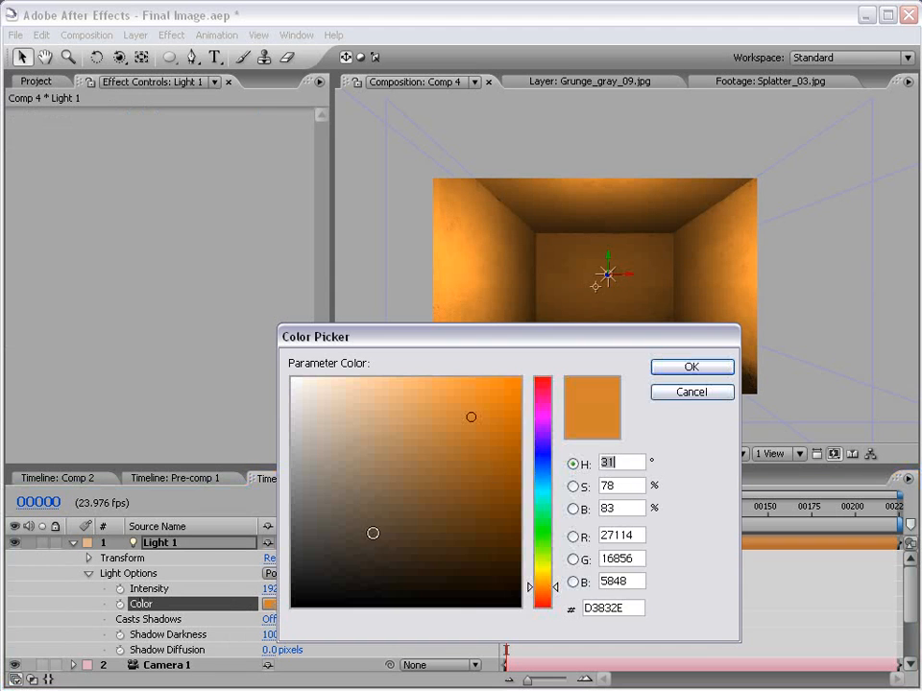
click(457, 404)
click(692, 364)
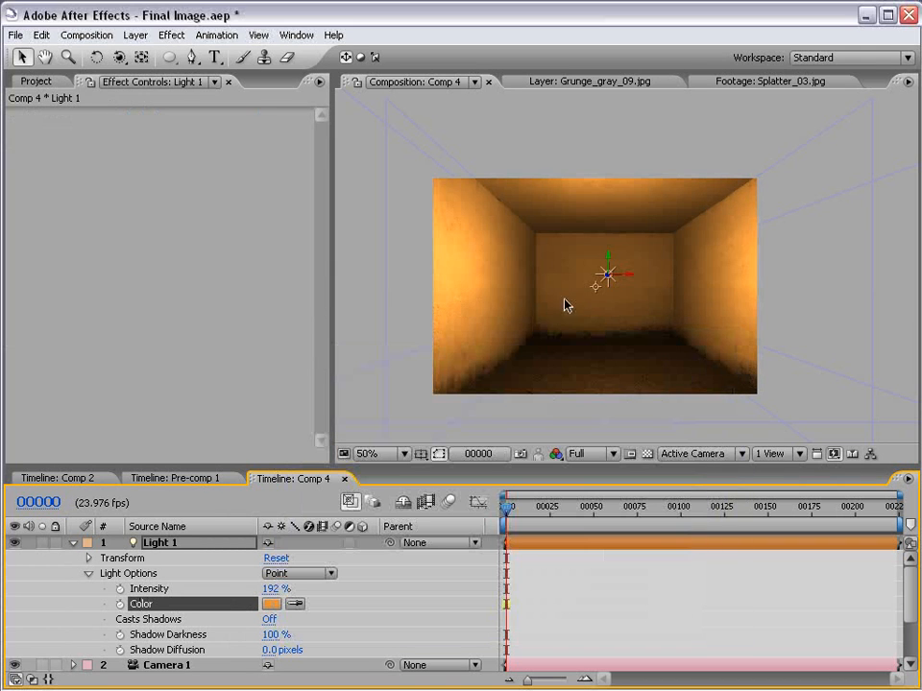
click(650, 572)
scroll(599, 322, up, 1)
scroll(599, 323, down, 1)
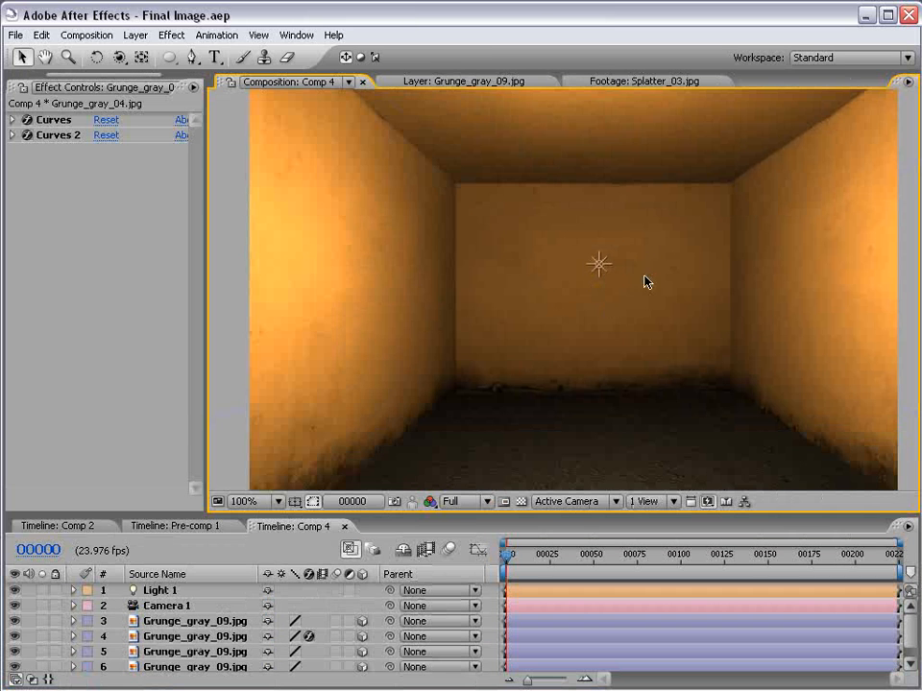
- Create a new white solid as the topmost layer of the composition
click(136, 34)
mouse_move(145, 58)
click(444, 70)
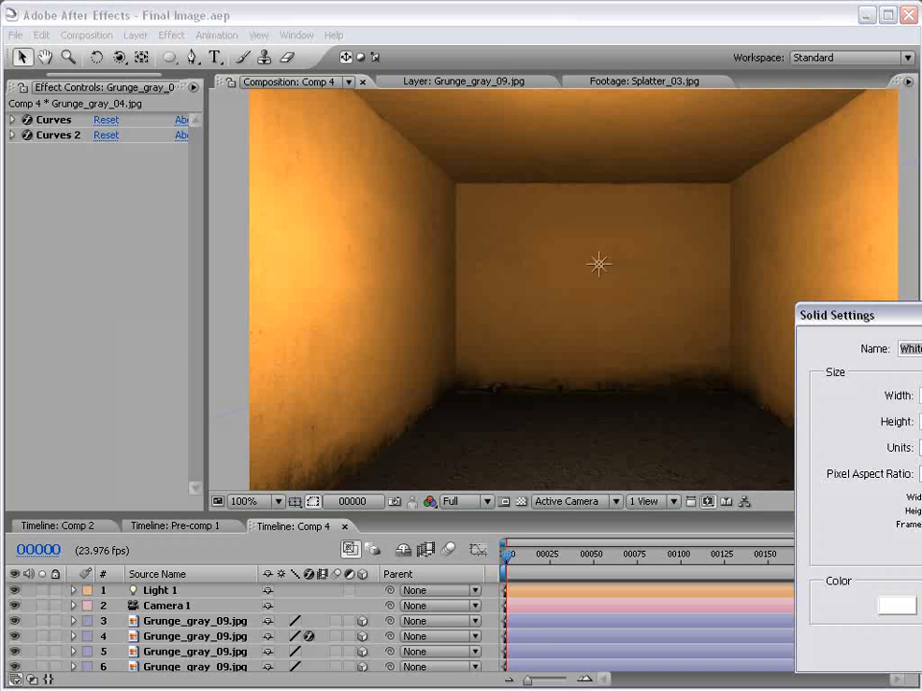
click(488, 524)
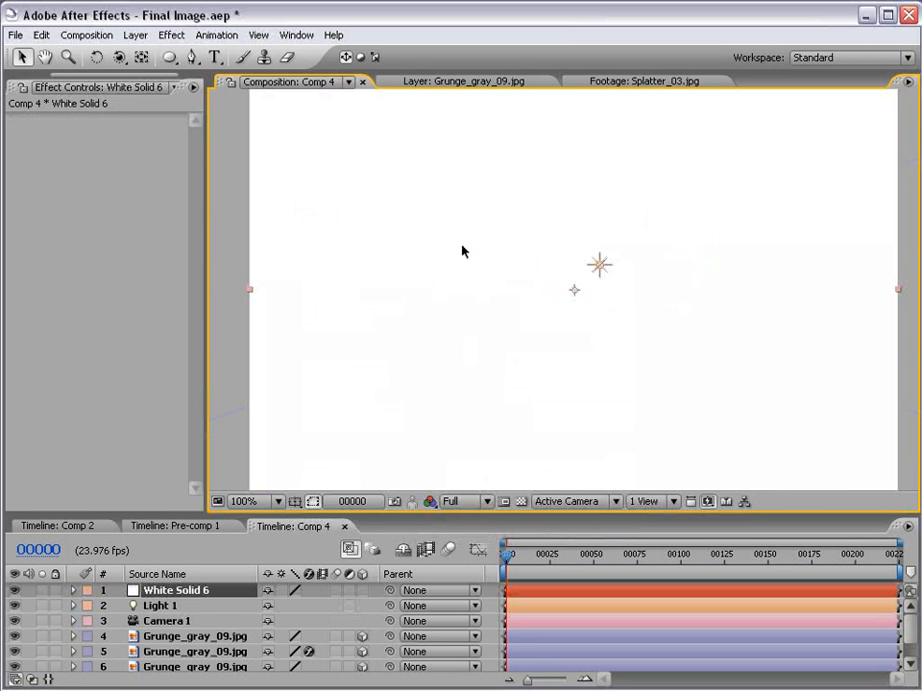
- Apply the CC Particle World effect to the white solid and preview the particles at frame 27
click(172, 35)
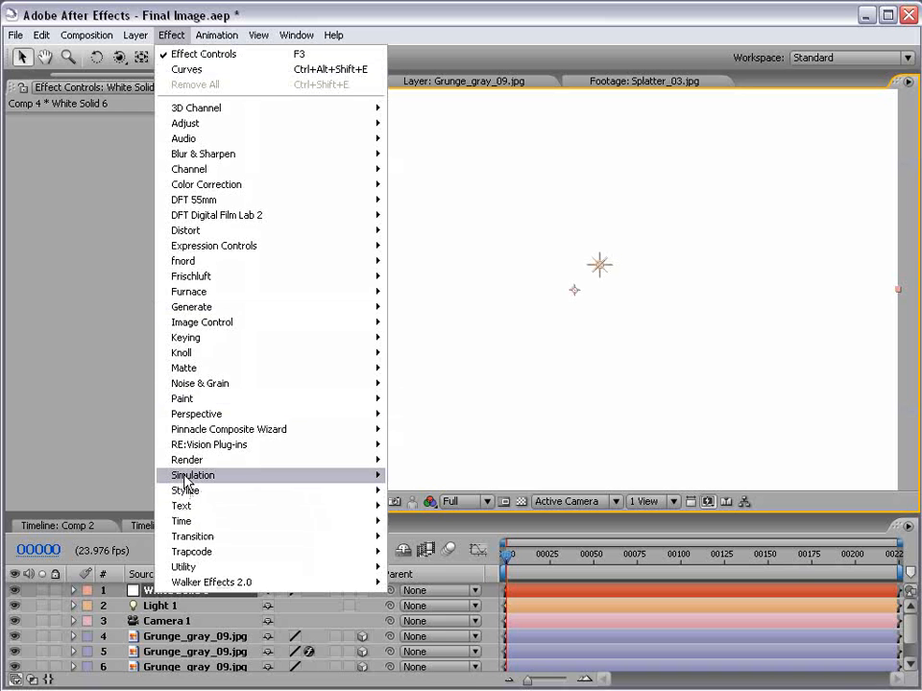
mouse_move(202, 478)
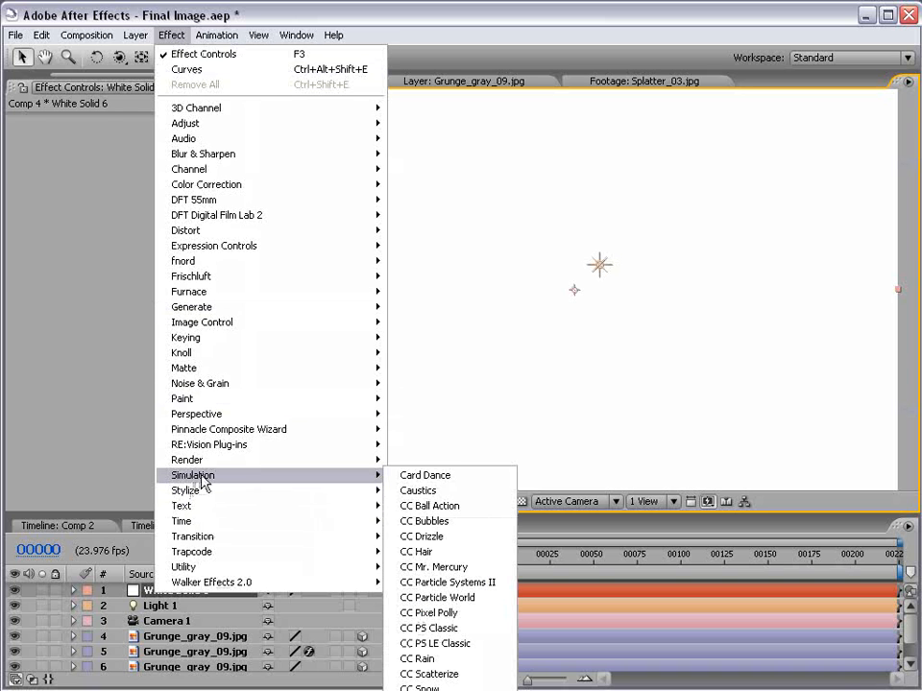
click(439, 597)
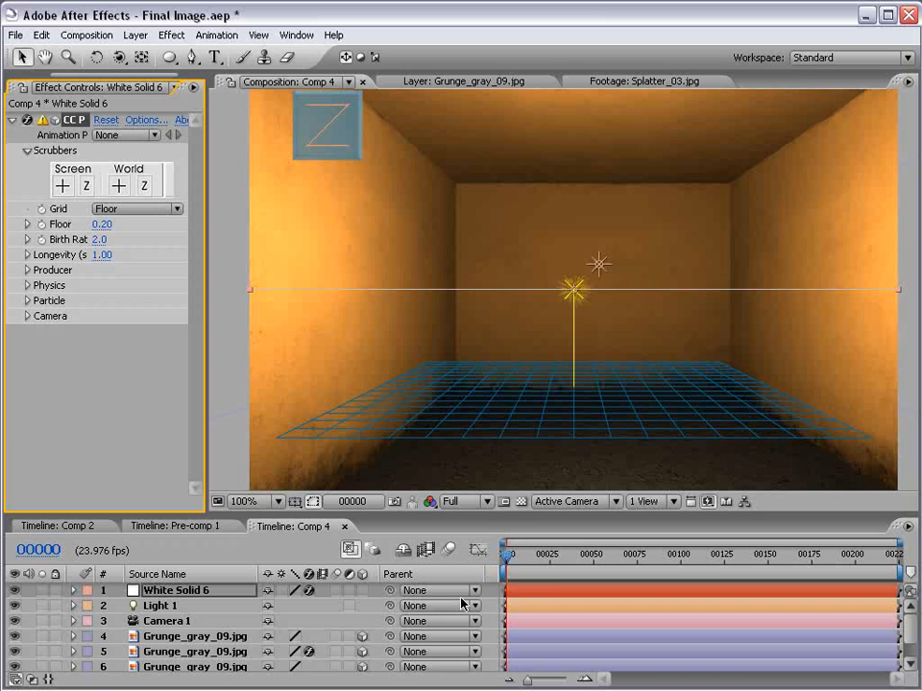
drag(508, 554, 557, 557)
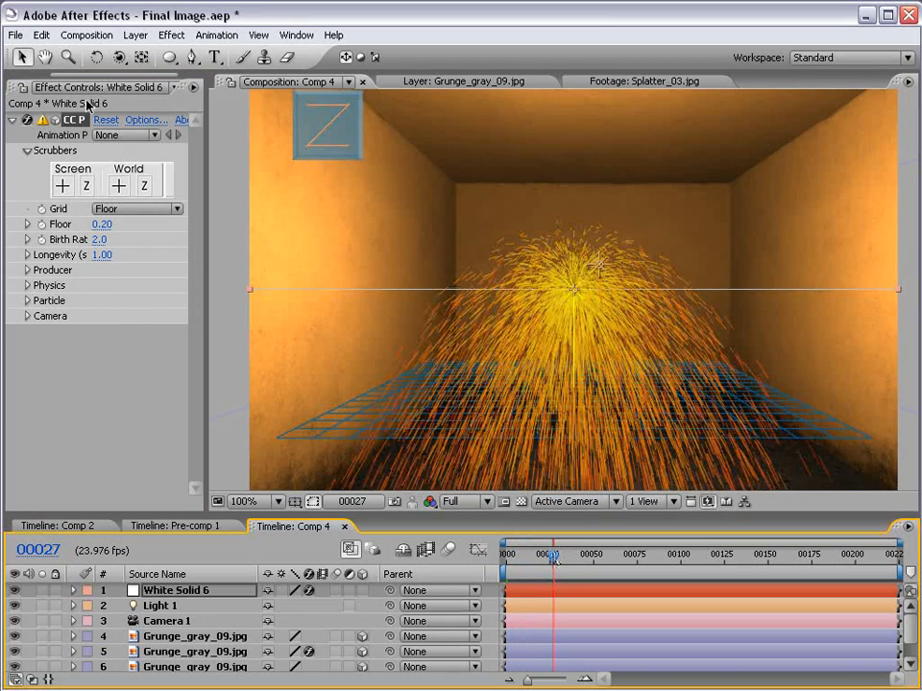
- Widen the effect settings area, set the particle effect's Grid to Off, and preview the particles at frame 44
drag(204, 205, 283, 208)
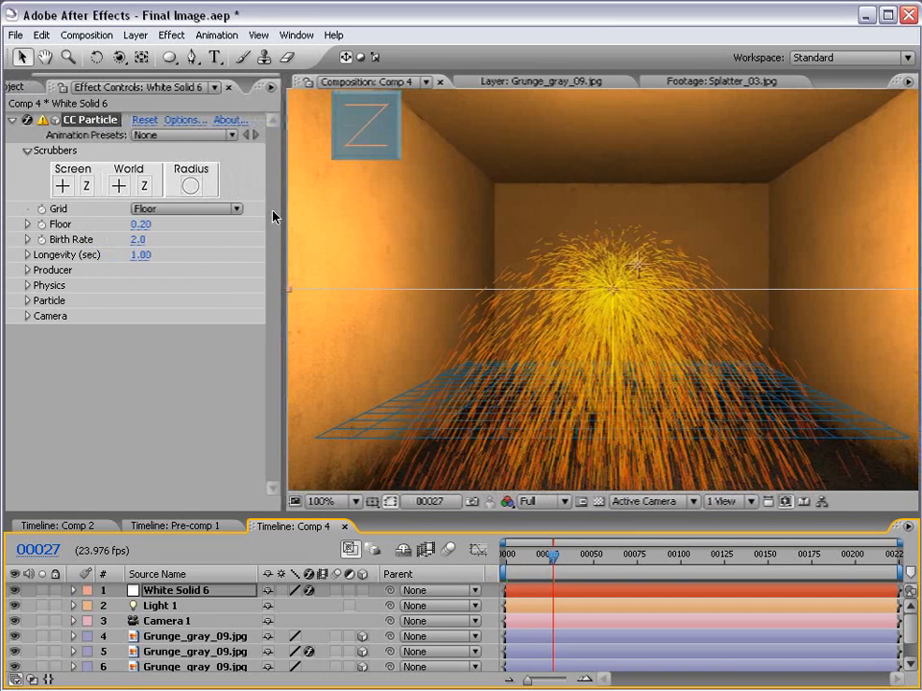
click(155, 213)
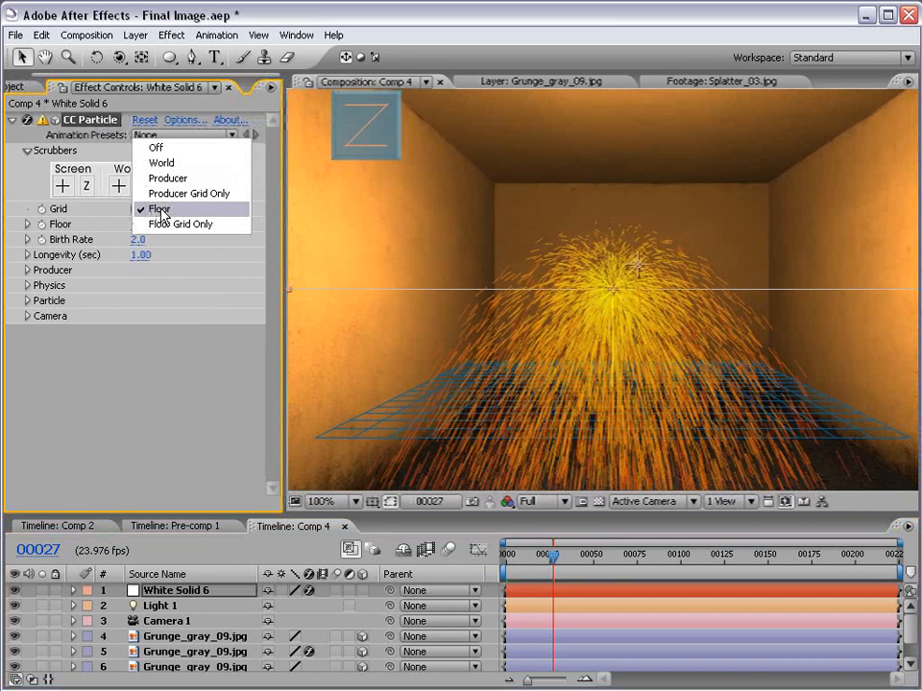
click(156, 148)
drag(554, 556, 584, 555)
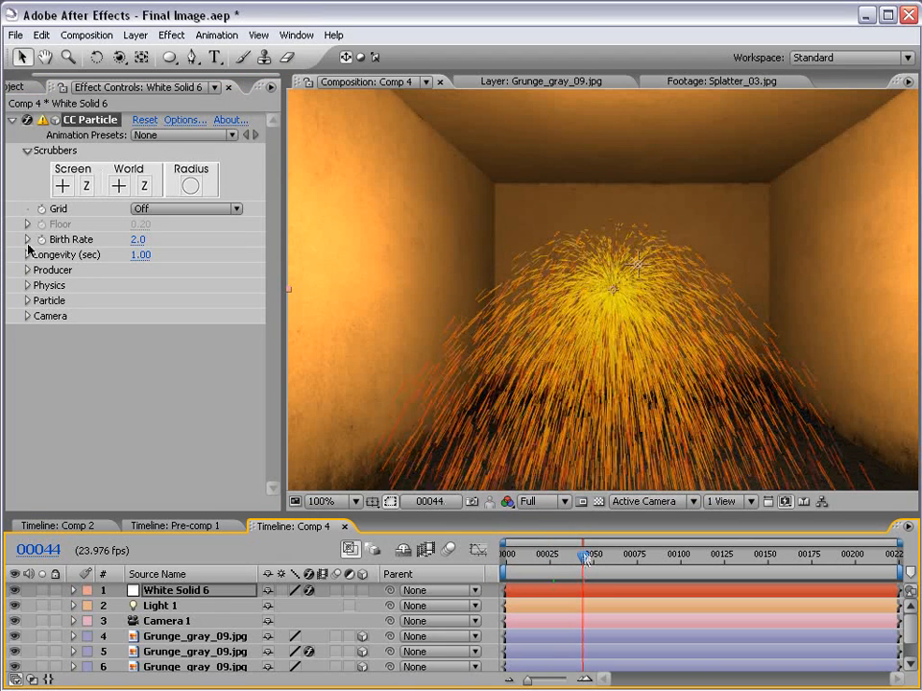
- Set the particle effect's producer Radius X, Radius Y and Radius Z to 0
click(27, 270)
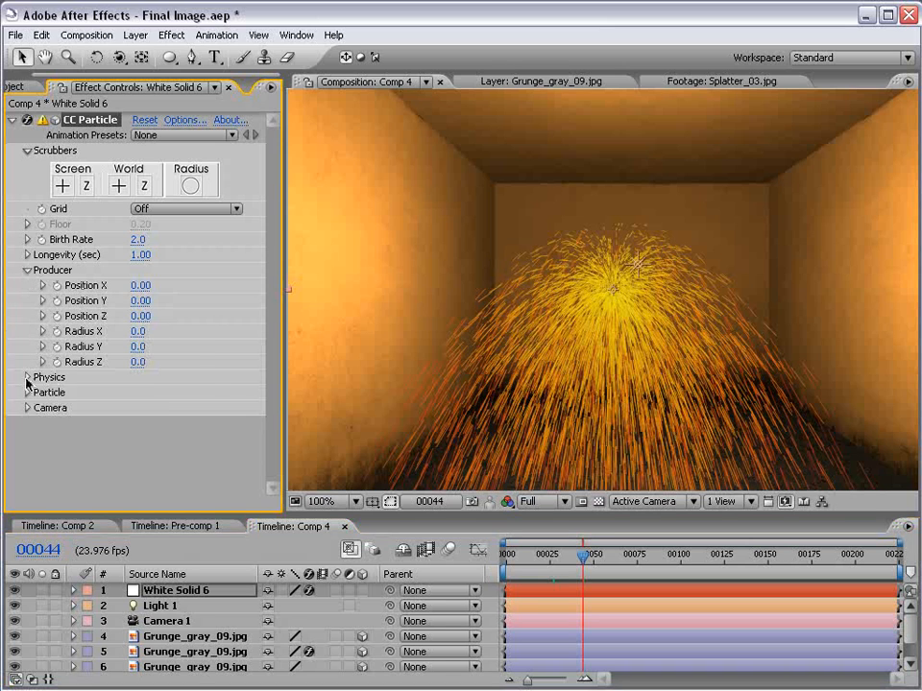
click(26, 285)
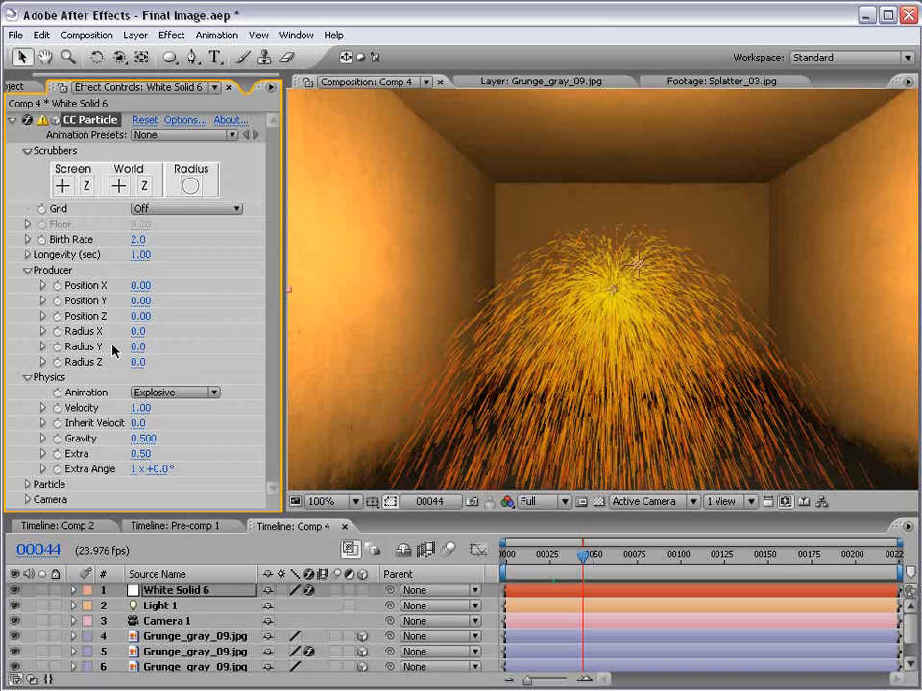
text(0)
click(139, 349)
text(0)
click(143, 363)
text(0)
key(Return)
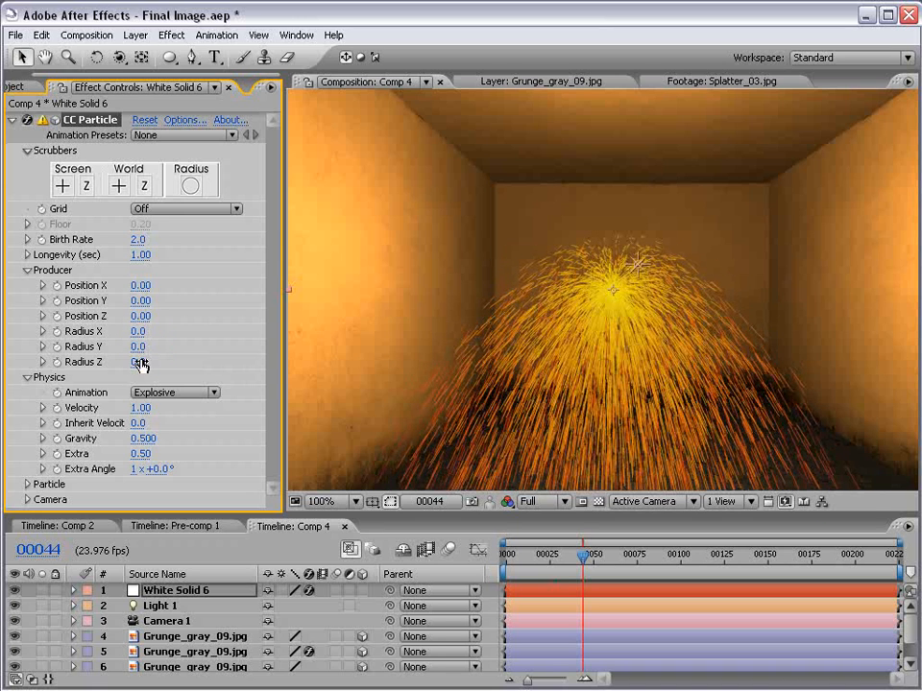
- Set the particle physics Velocity, Inherit Velocity, Gravity and Extra all to 0
click(139, 408)
text(0)
click(139, 424)
text(0)
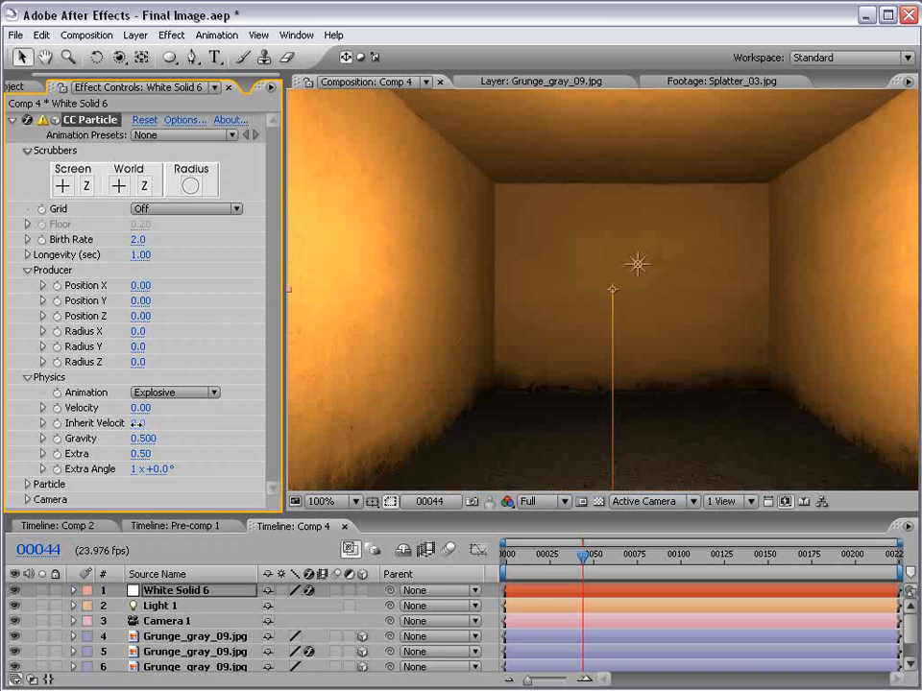
key(Return)
click(139, 438)
text(0)
key(Return)
click(140, 454)
text(0)
key(Return)
- Preview the particles around frame 89, stepping a few frames forward and back
drag(581, 567, 662, 557)
key(.)
key(.)
key(.)
key(comma)
key(comma)
key(comma)
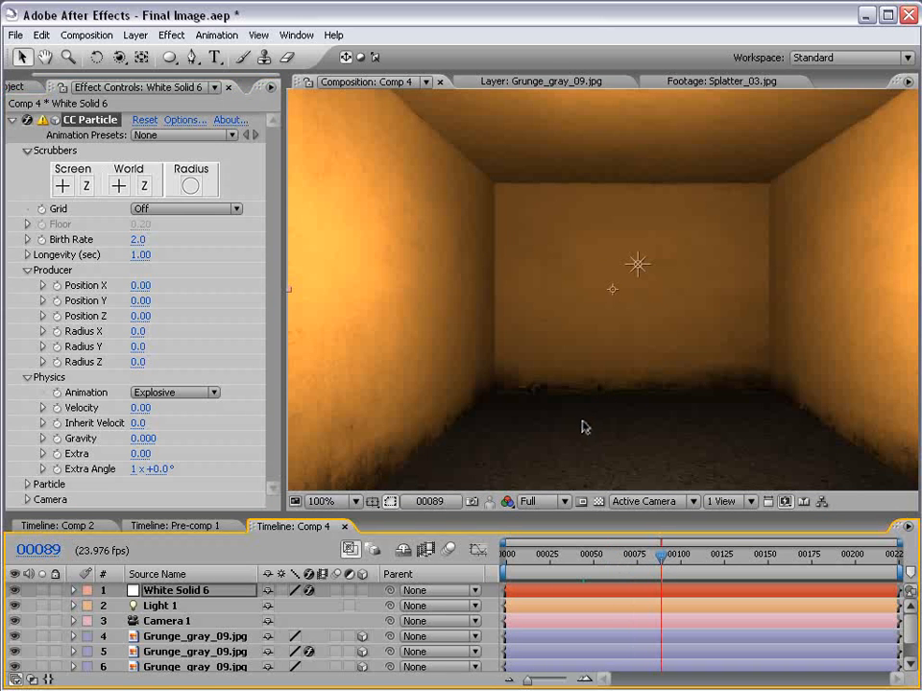
- Create a new null object, then try moving it in the composition and undo the move
click(135, 34)
mouse_move(120, 55)
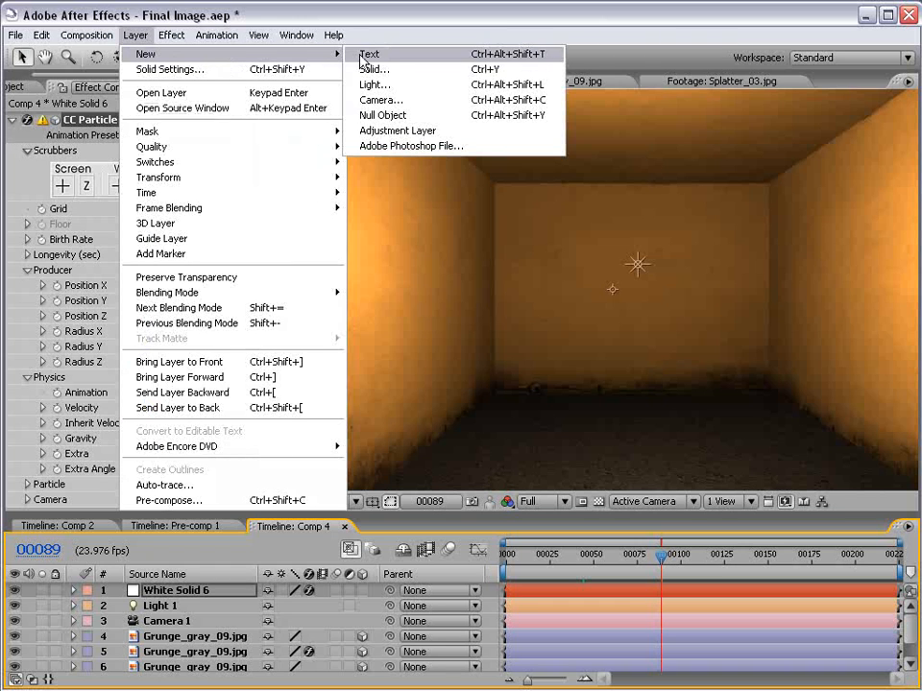
click(384, 115)
drag(644, 292, 689, 361)
key(ctrl+z)
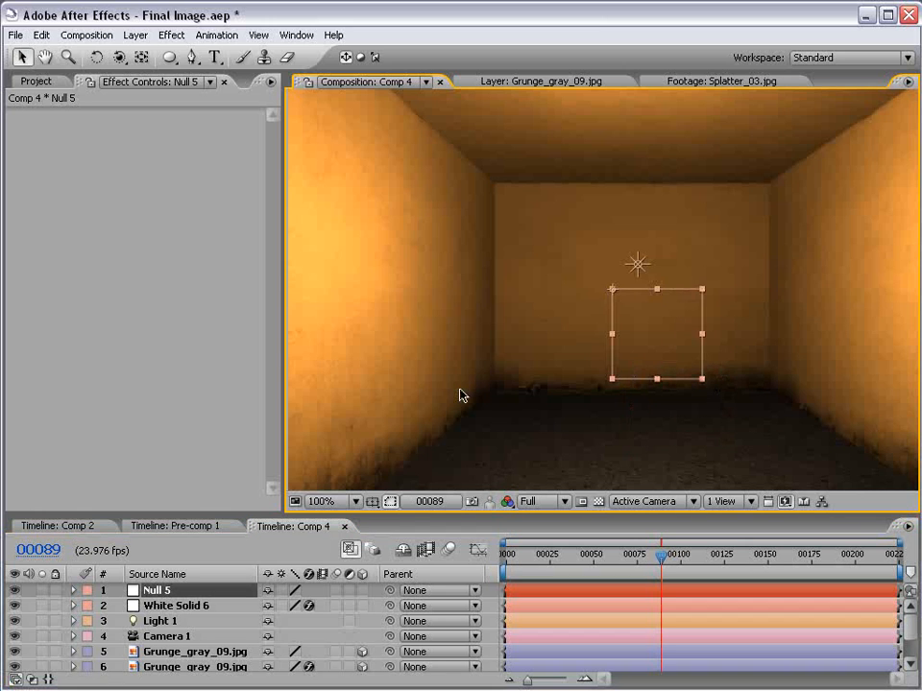
- Show the CC Particle World settings of White Solid 6 and widen the effect settings area
click(173, 607)
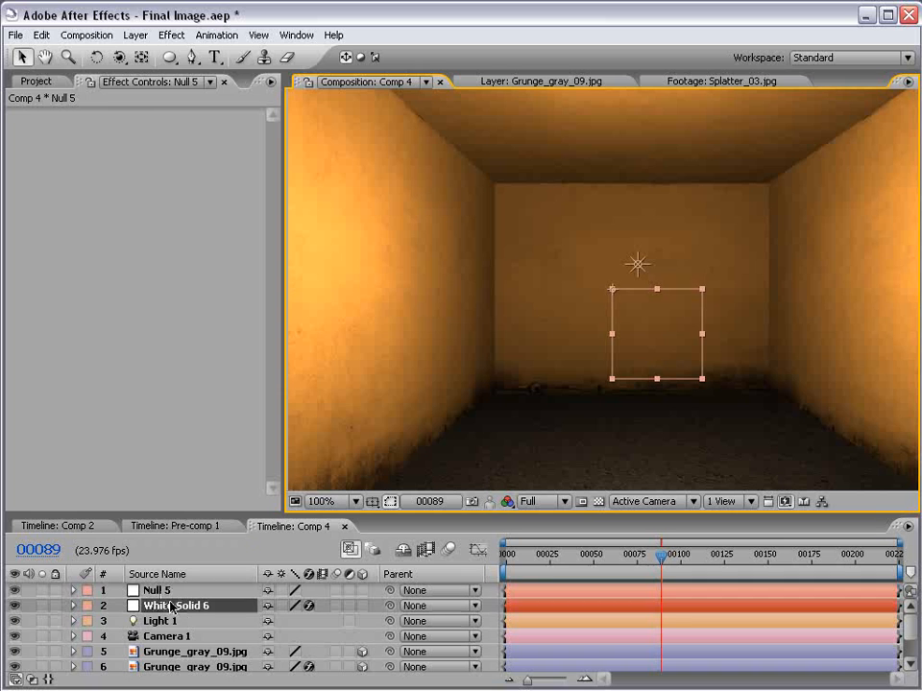
click(103, 118)
drag(284, 177, 355, 172)
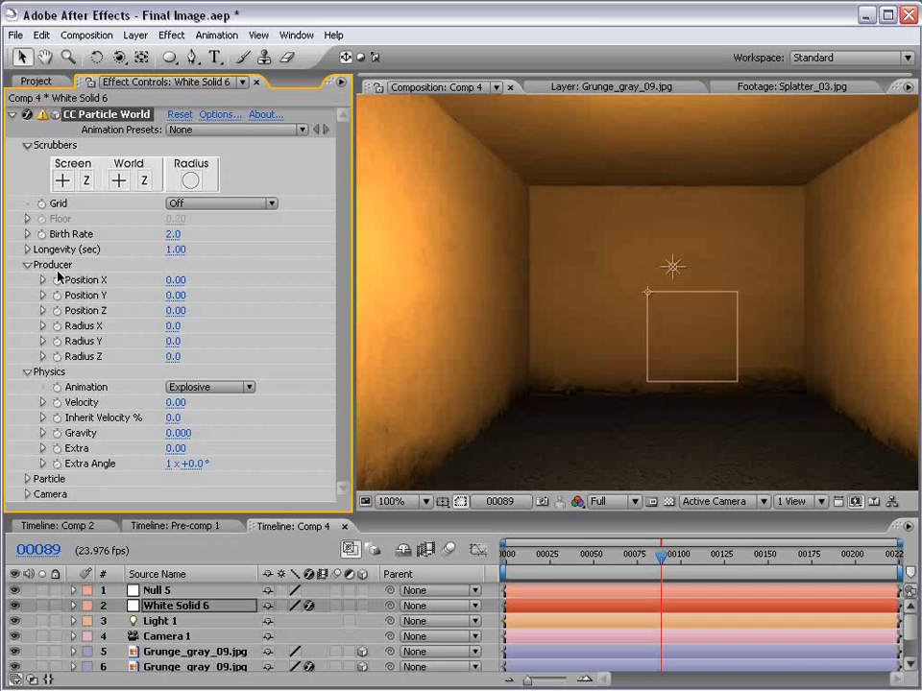
- Animate the producer's Position X, Y and Z from frame 89 to 0.16, 0.24 and -0.24 at frame 105, and reveal the keyframes
click(54, 280)
shift+click(59, 311)
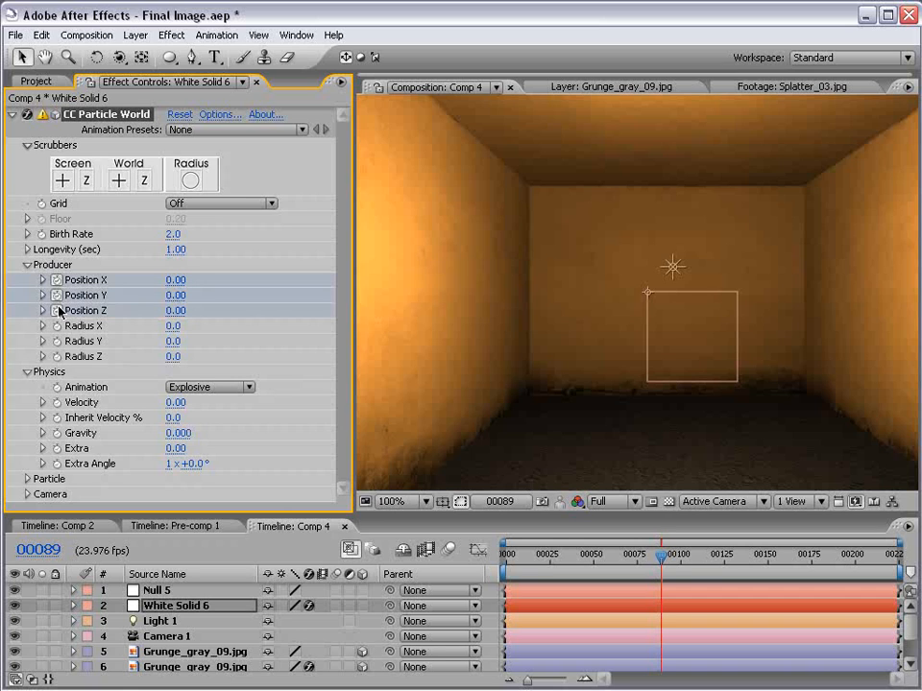
drag(669, 567, 688, 565)
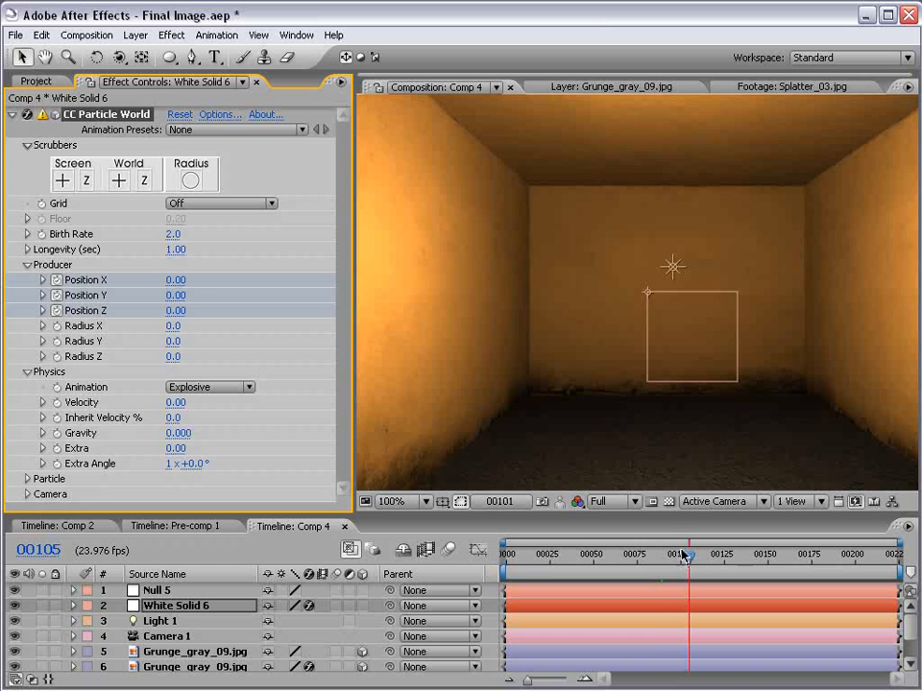
drag(176, 296, 152, 311)
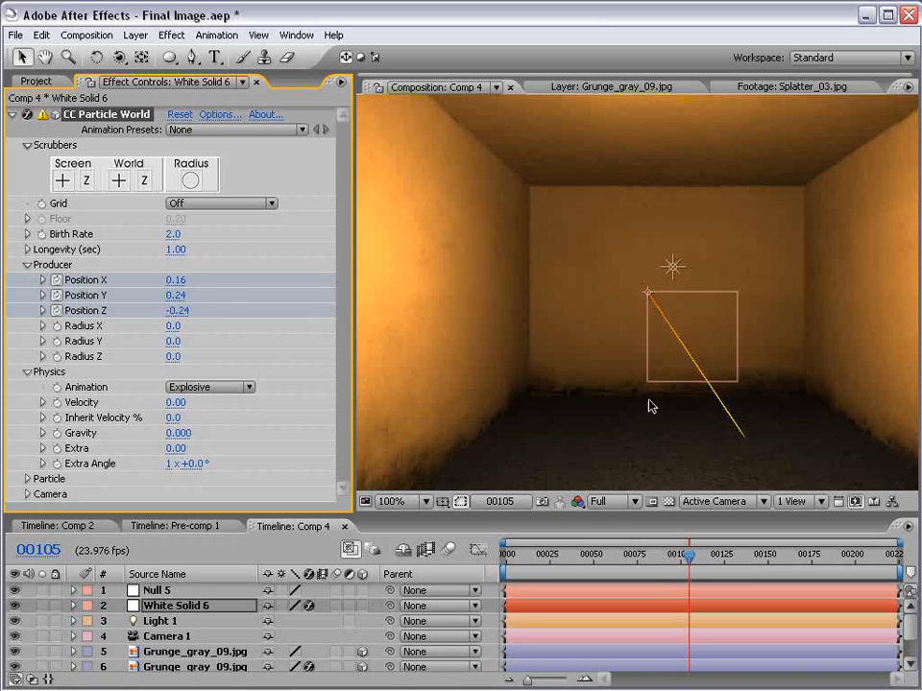
drag(698, 561, 669, 561)
key(u)
click(747, 636)
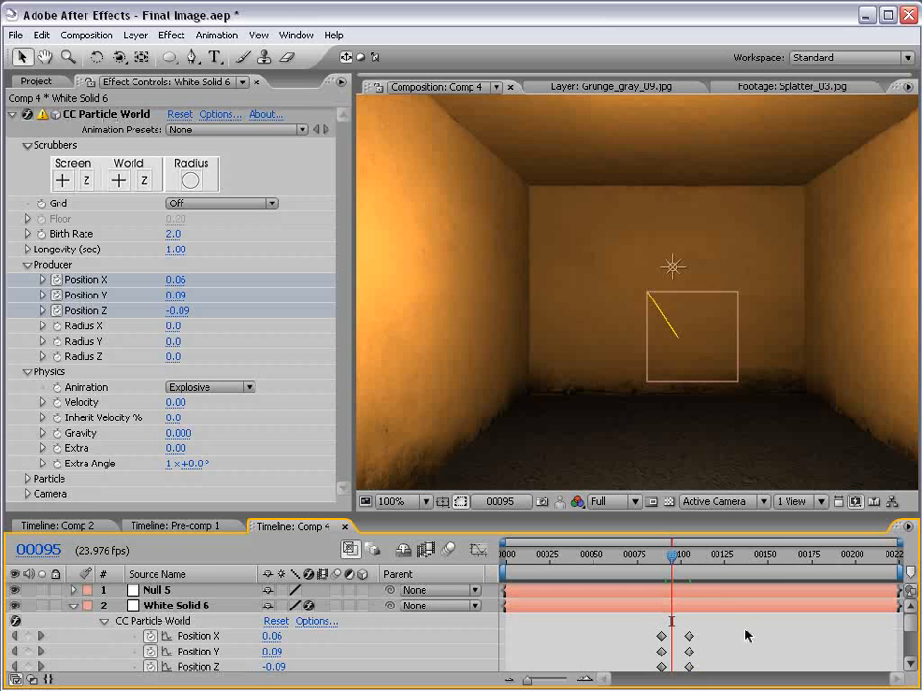
- Set the particle effect's Particle Type to Lens Convex
click(28, 479)
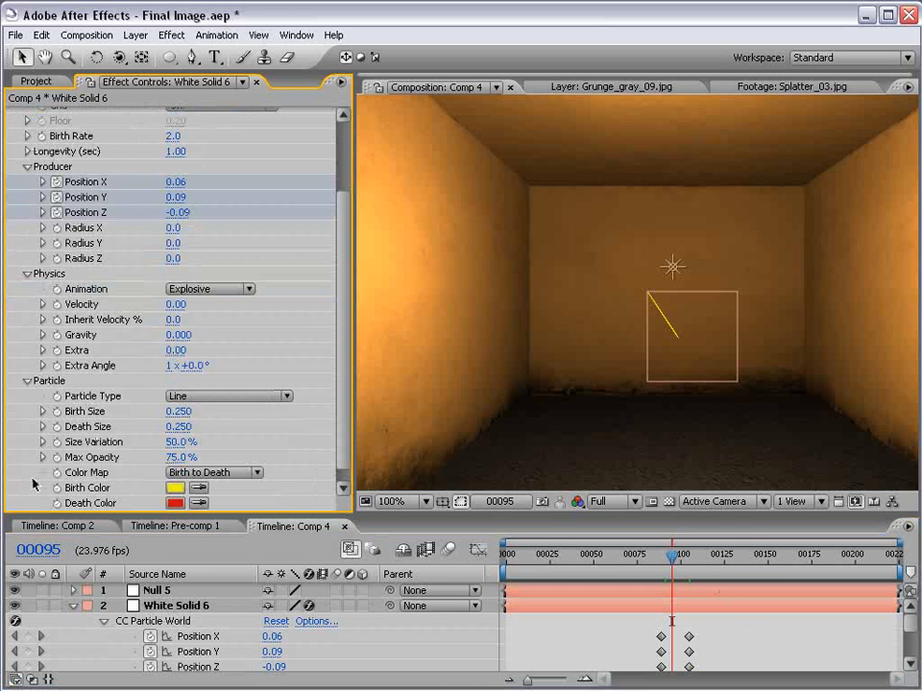
click(197, 398)
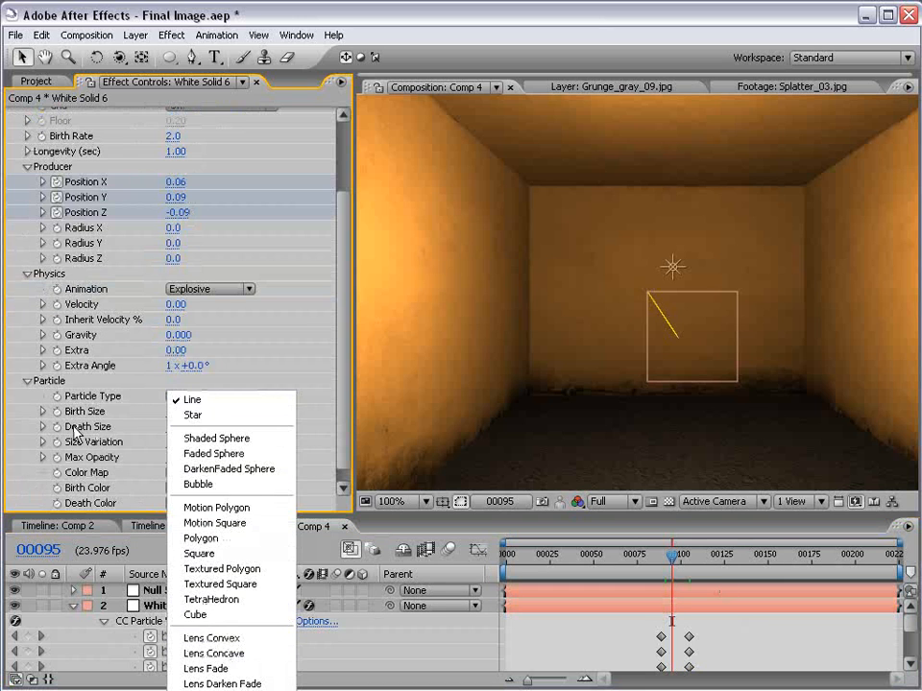
click(255, 641)
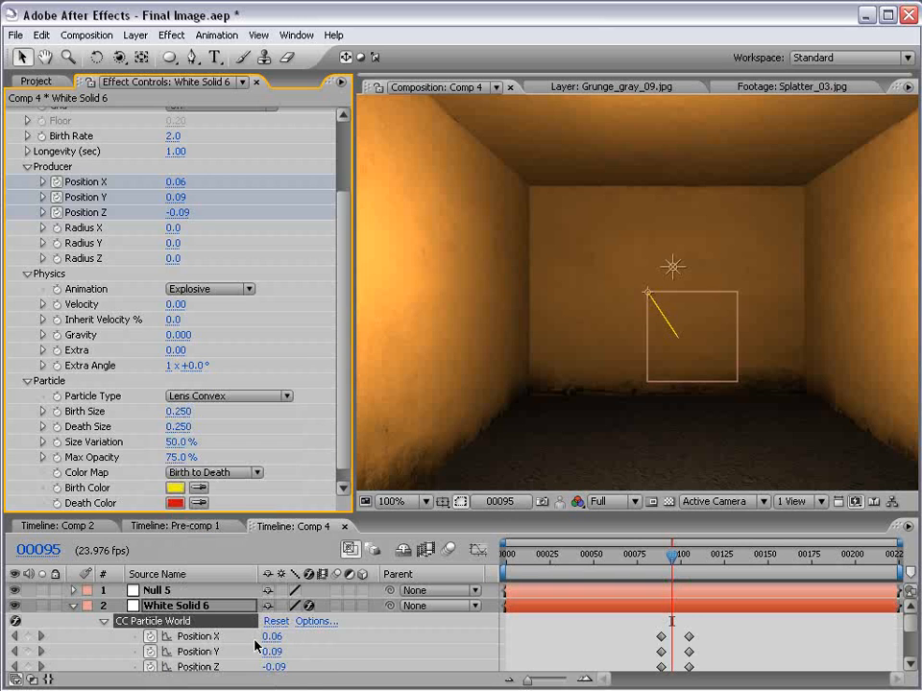
- At frame 98, set the producer's Position X to 0.09, Position Y to 0.11 and Position Z to -0.81
click(676, 561)
mouse_move(676, 561)
mouse_down()
mouse_move(667, 562)
mouse_move(678, 563)
mouse_up()
drag(178, 213, 117, 214)
mouse_move(173, 197)
mouse_down()
mouse_move(182, 195)
mouse_move(159, 196)
mouse_move(183, 179)
mouse_move(172, 180)
mouse_up()
click(176, 180)
click(450, 569)
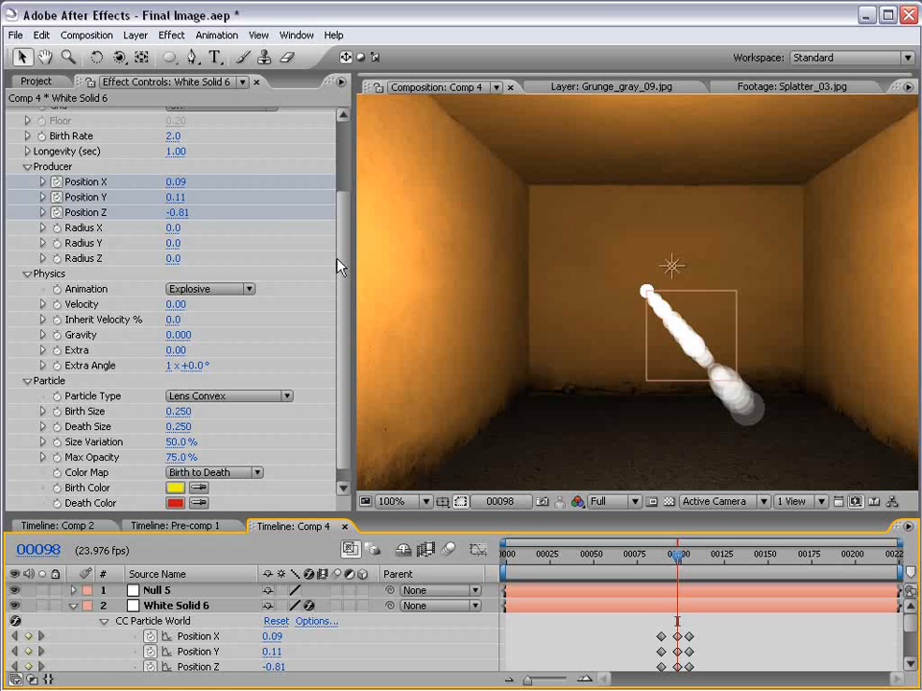
- Delete all keyframes of the producer's Position X, Y and Z
drag(697, 629, 669, 672)
key(Delete)
drag(637, 630, 670, 674)
key(Delete)
- Make the Null 5 layer 3D, and try moving it around the room, undoing each move
click(161, 589)
mouse_move(683, 360)
mouse_down()
mouse_move(676, 385)
mouse_move(693, 365)
mouse_up()
key(ctrl+z)
click(363, 590)
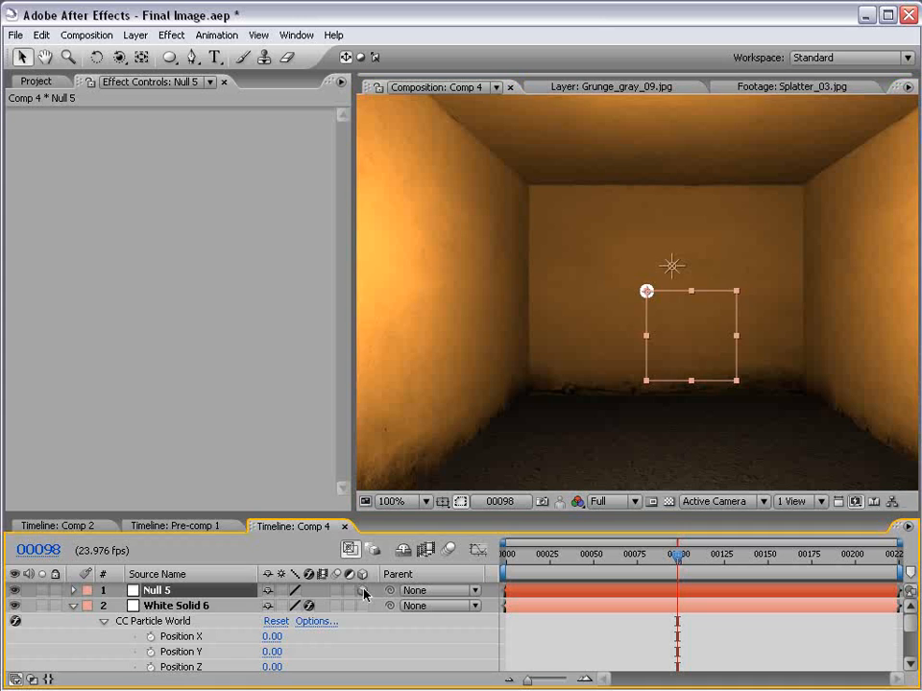
drag(685, 294, 604, 341)
key(ctrl+z)
key(ctrl+z)
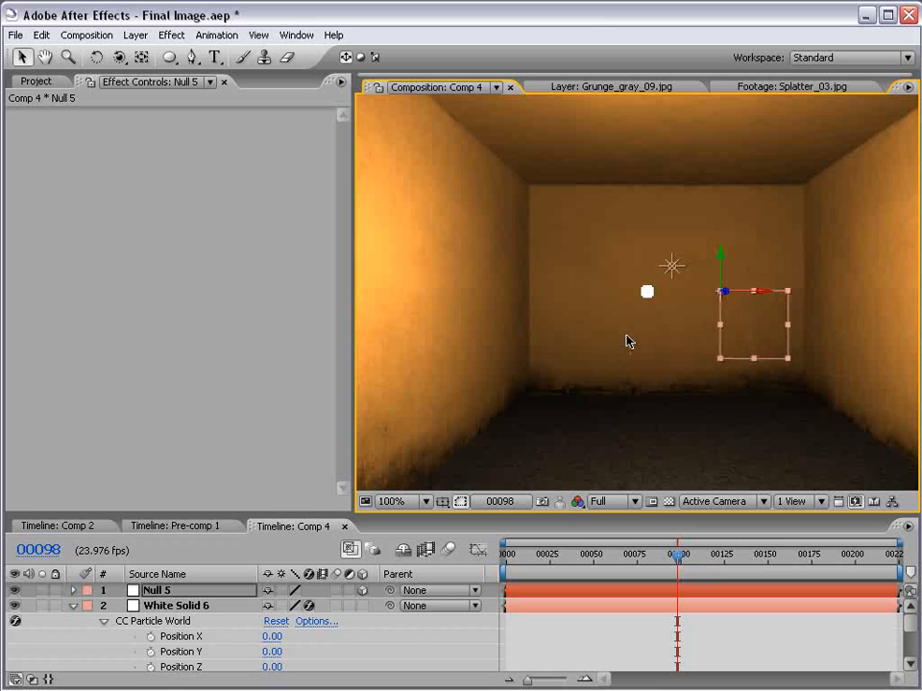
- Reveal the null's Position property in the timeline and enlarge the timeline to show the producer's position properties below it
click(567, 607)
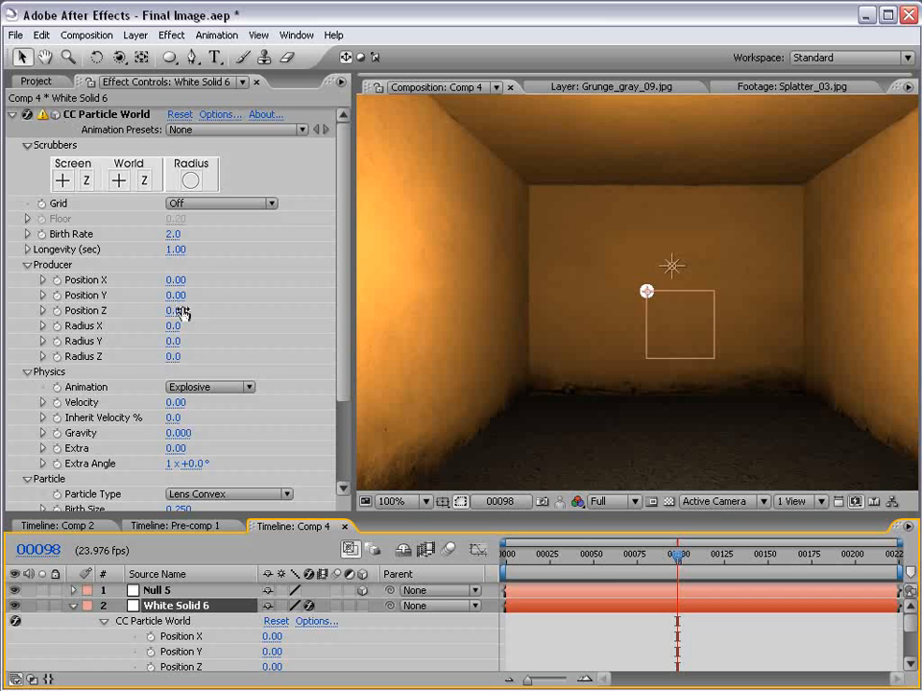
click(166, 592)
key(p)
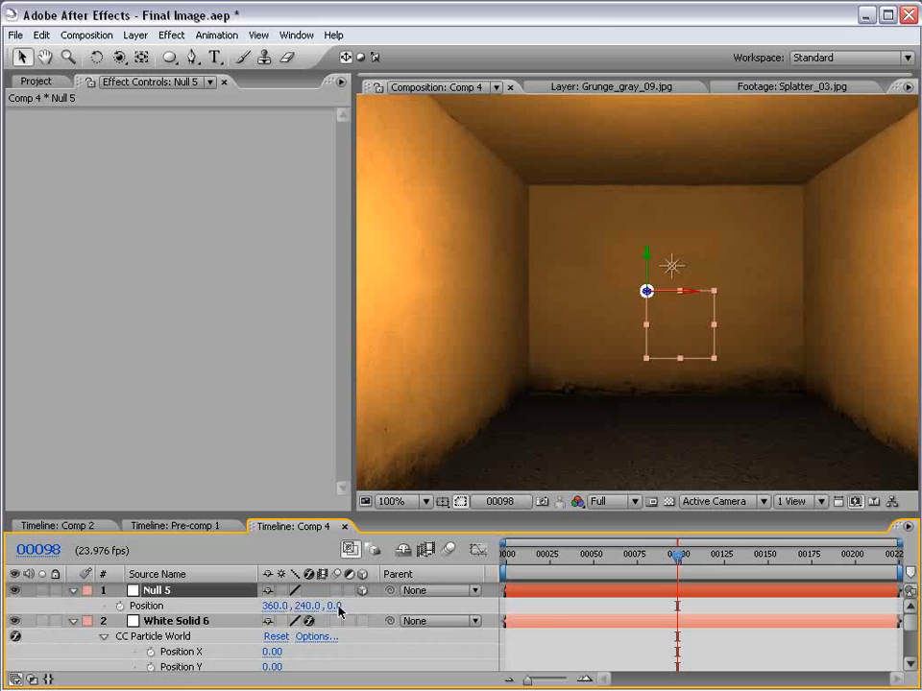
click(537, 626)
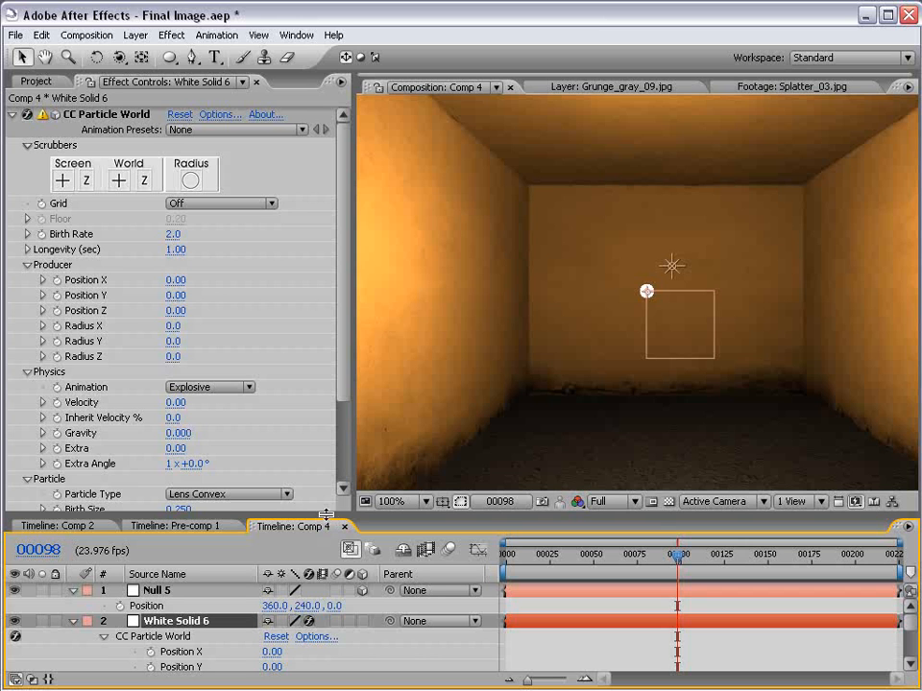
drag(322, 516, 364, 439)
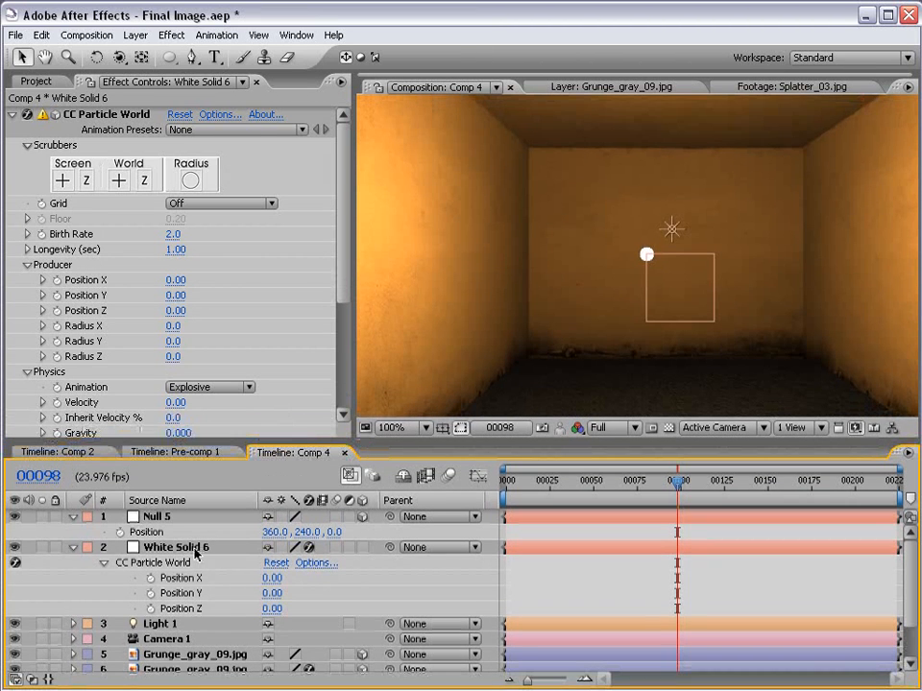
click(106, 567)
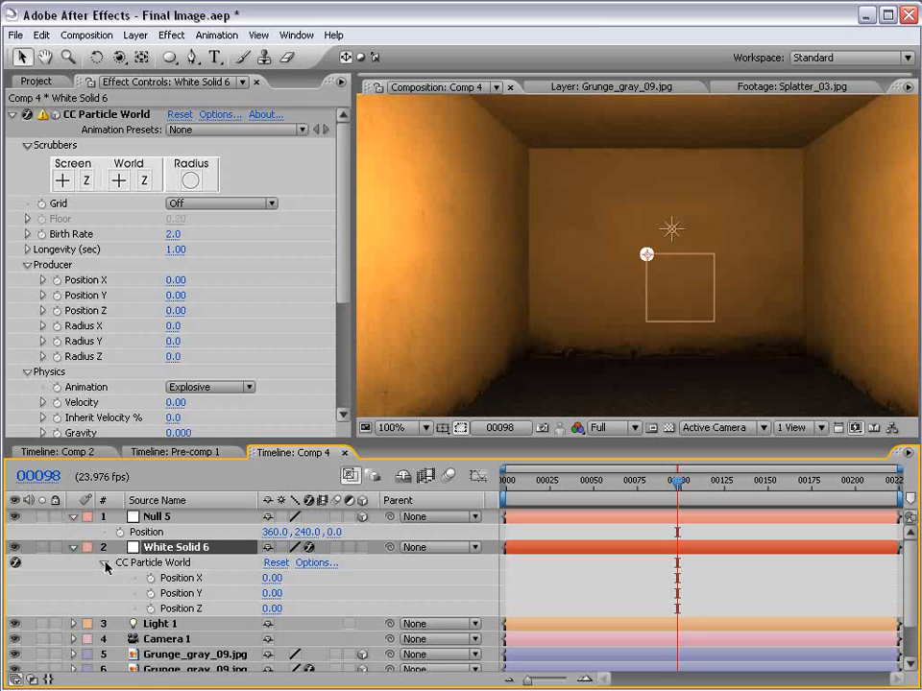
click(163, 533)
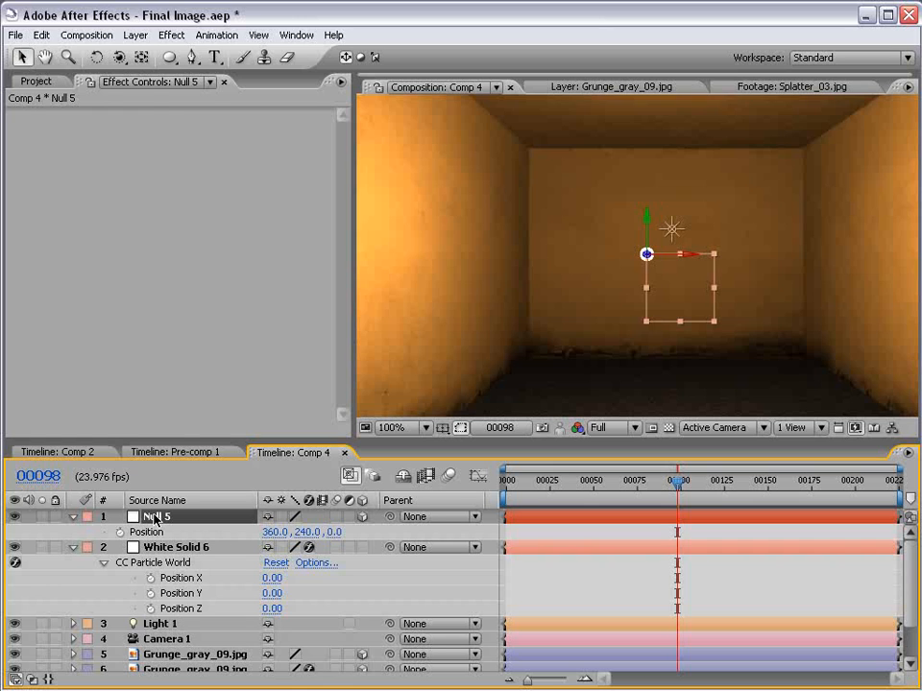
- Add an expression to the producer's Position X that links it to the X value of Null 5's Position
click(173, 582)
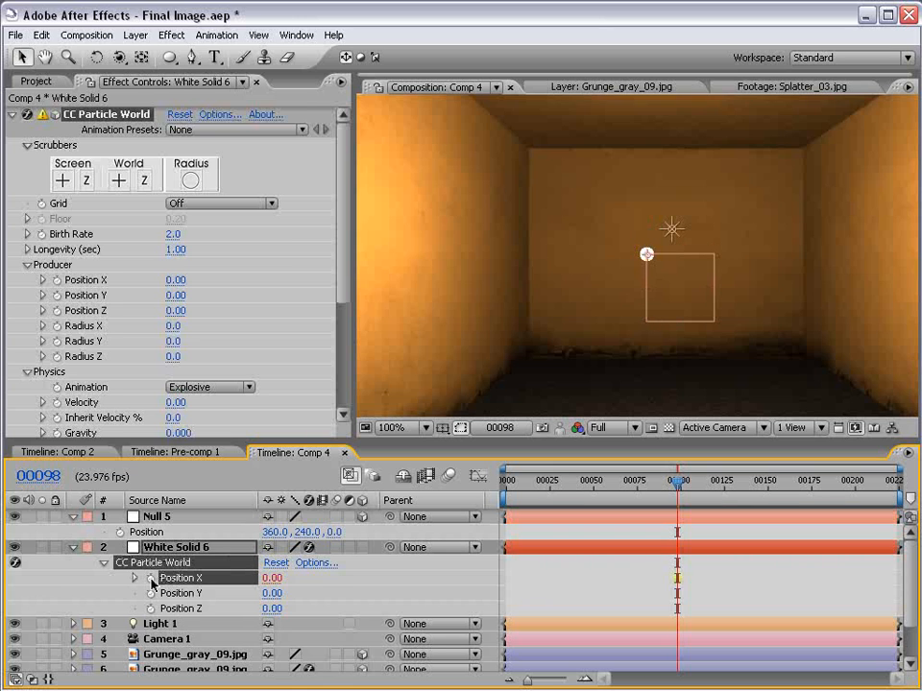
alt+click(151, 579)
drag(314, 592, 142, 532)
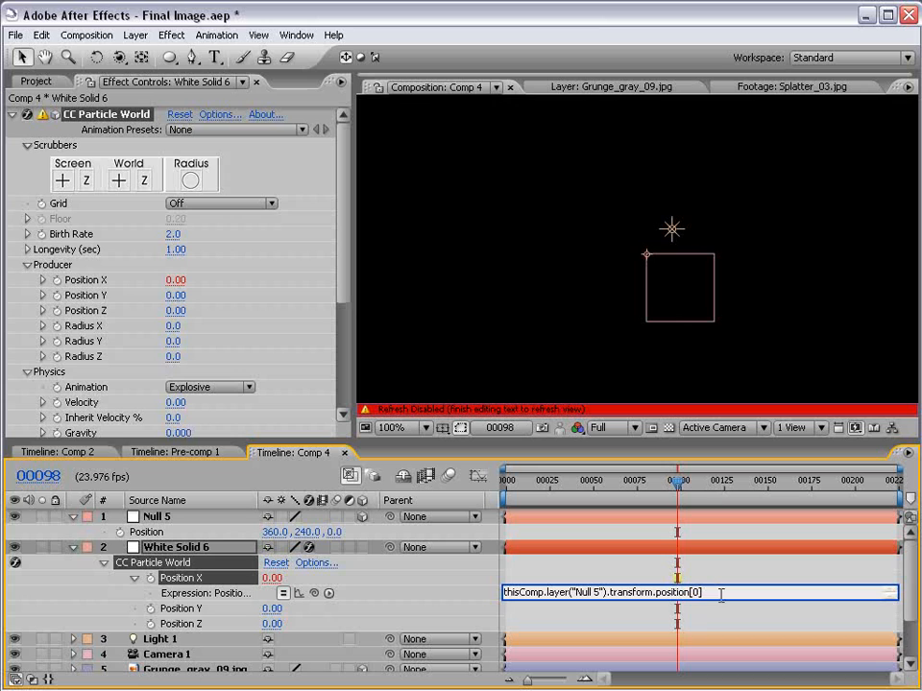
- Edit the Position X expression to read x=thisComp.layer("Null 5").transform.position[0]
key(Return)
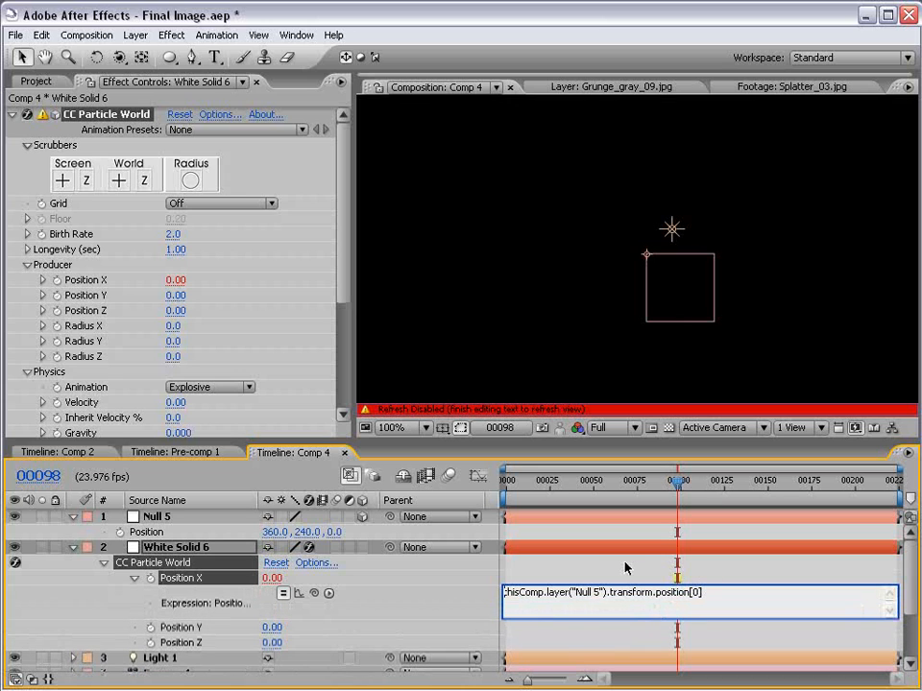
key(Up)
text(x)
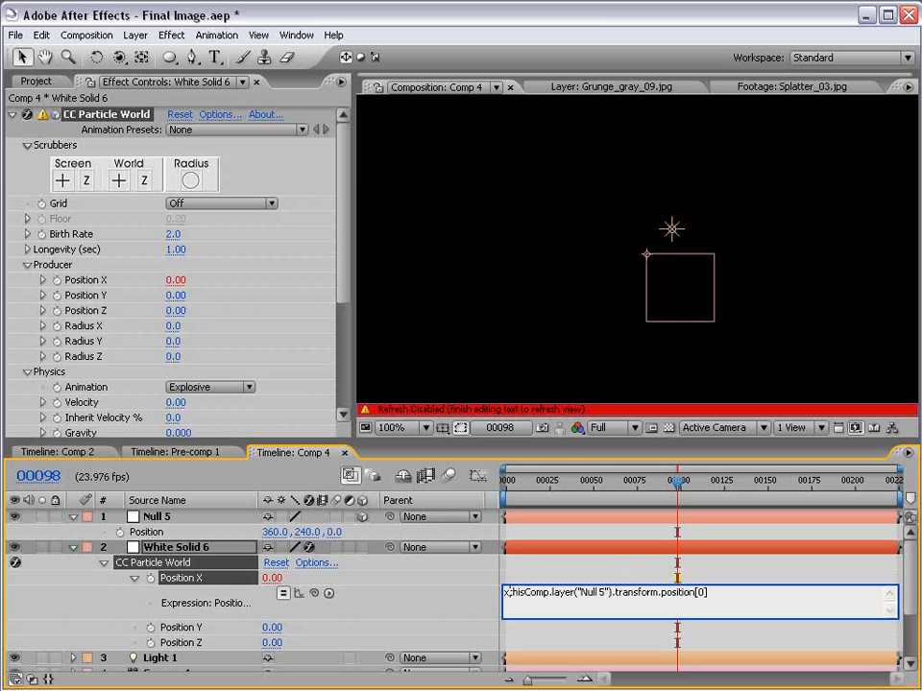
text(=)
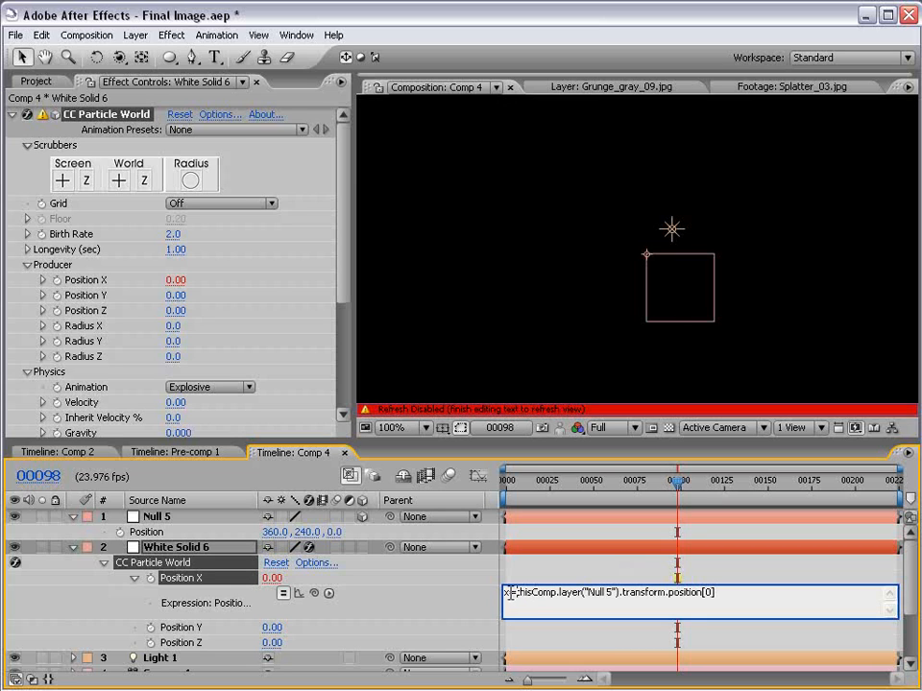
drag(722, 593, 518, 591)
click(613, 596)
text(0)
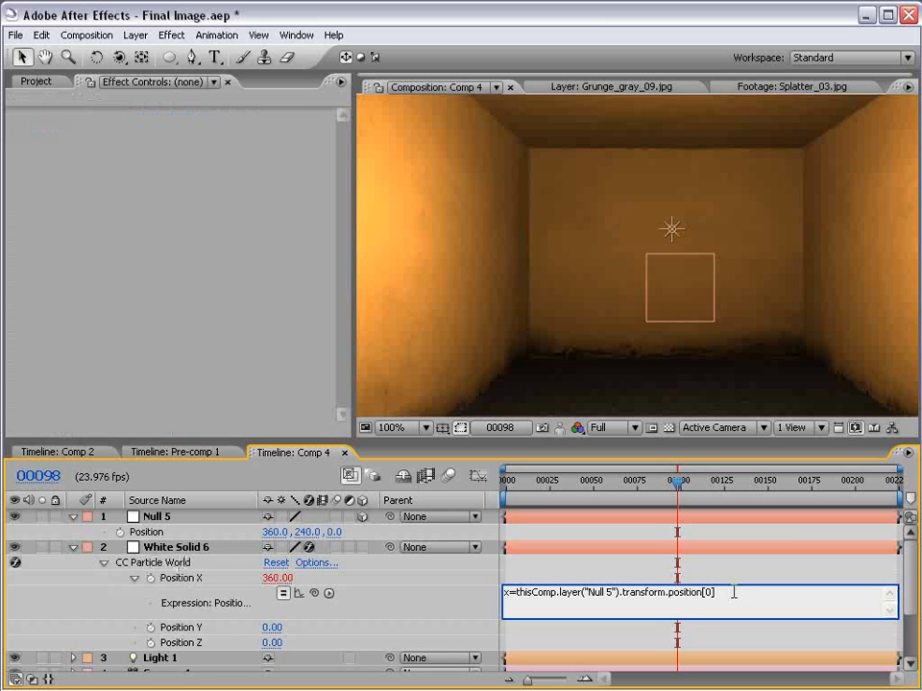
- Append -thisComp.width/2; to the Position X expression and apply it
text(-thisComp.width/2;)
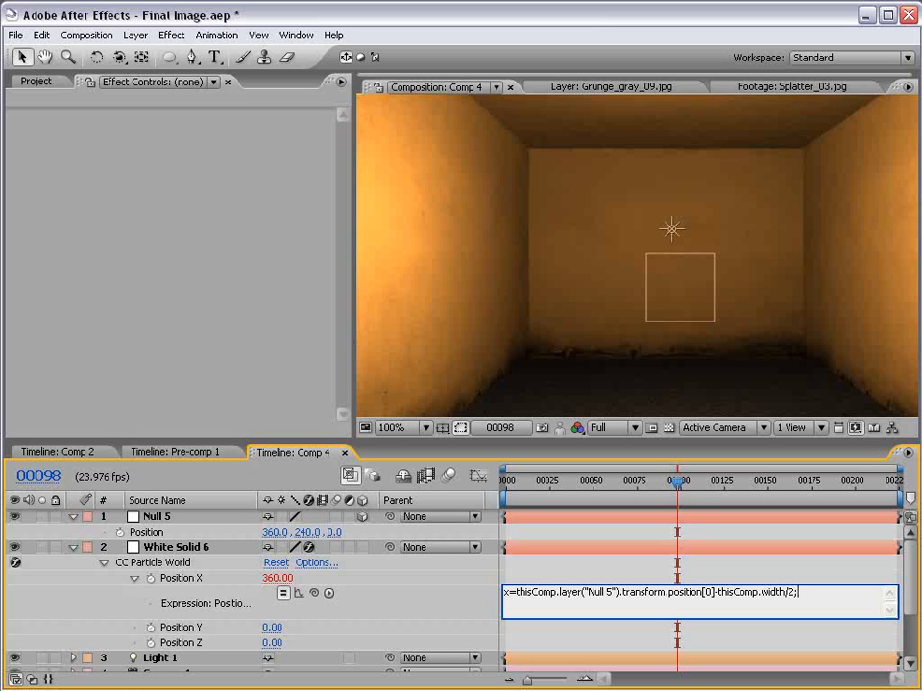
key(KP_Enter)
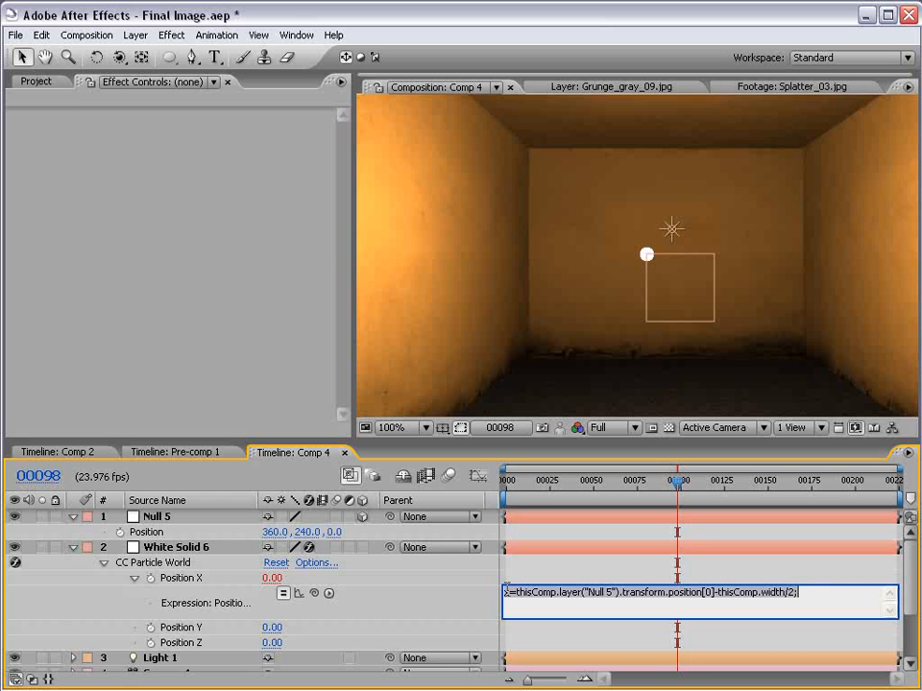
drag(811, 593, 491, 588)
click(514, 590)
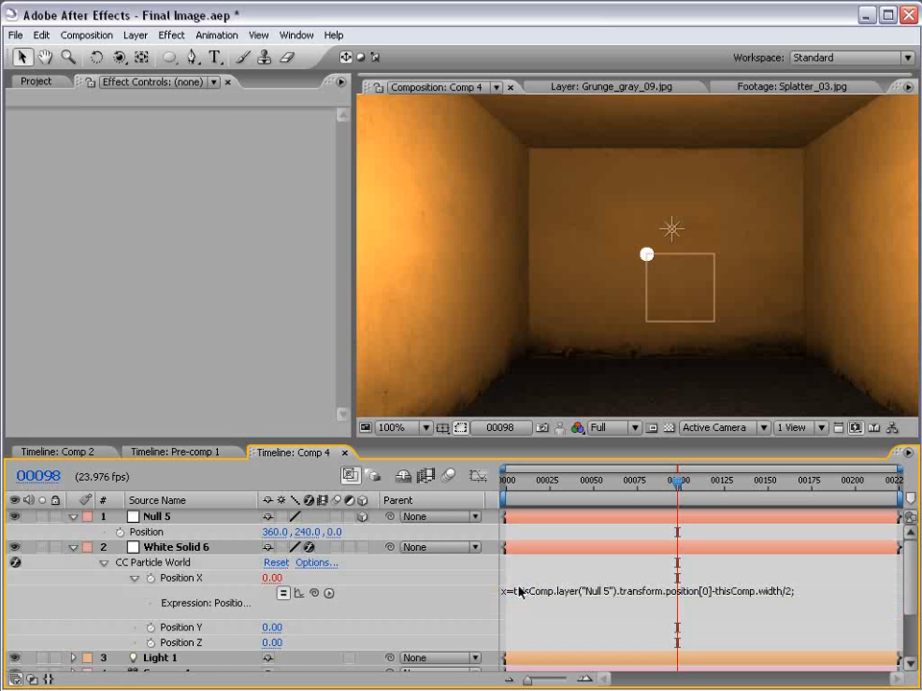
click(520, 574)
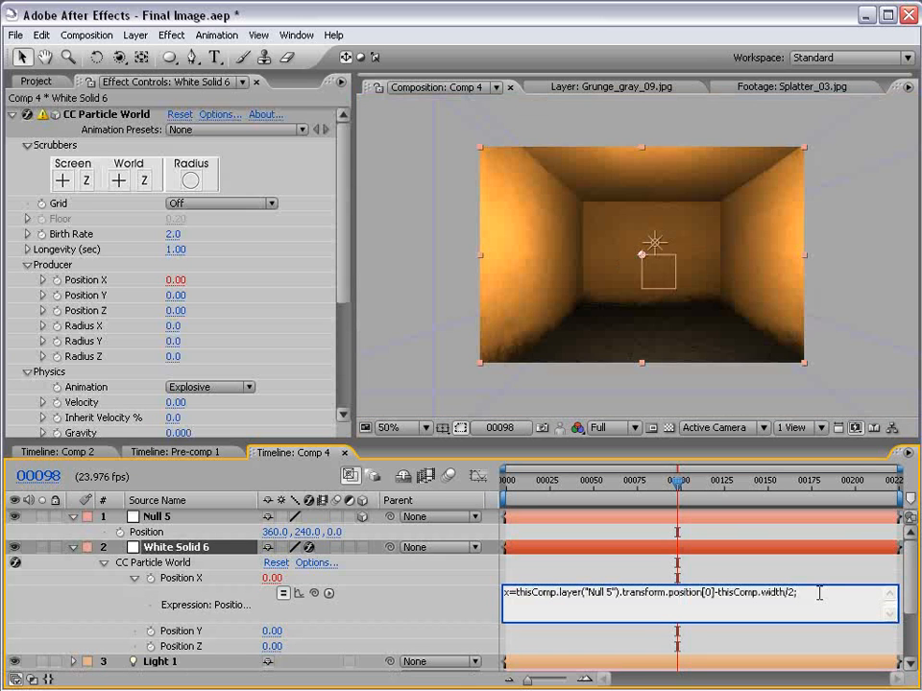
- Add a second line, x/thisComp.width, to the Position X expression, apply it and enlarge the timeline area
text(x)
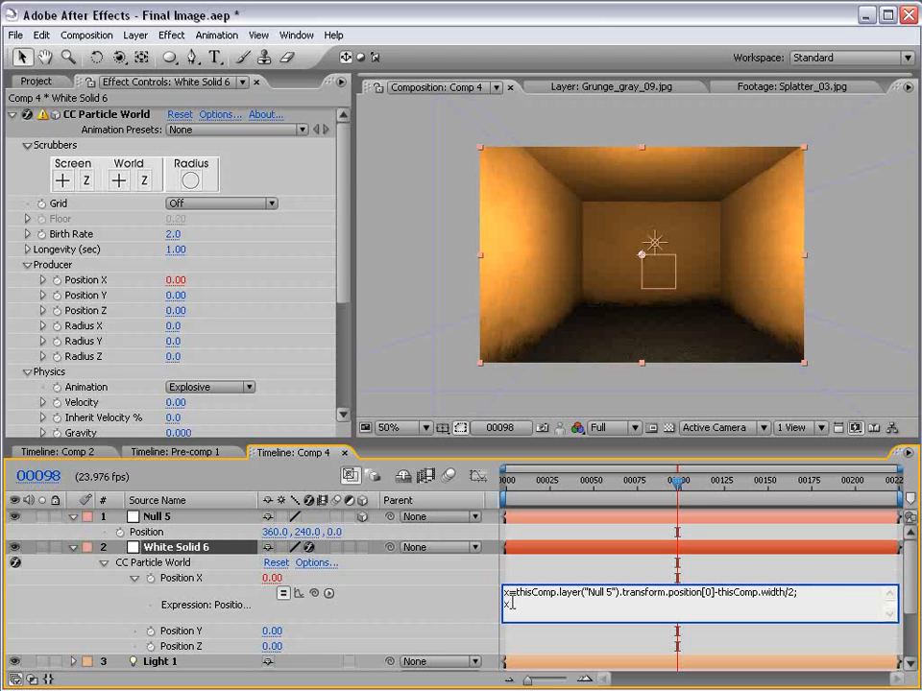
drag(506, 593, 807, 594)
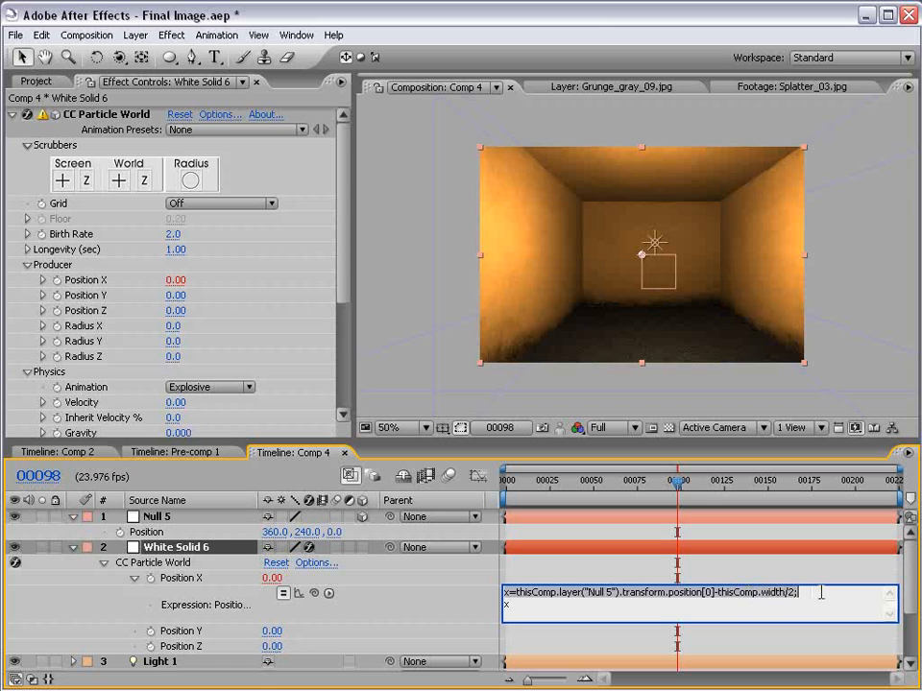
click(521, 605)
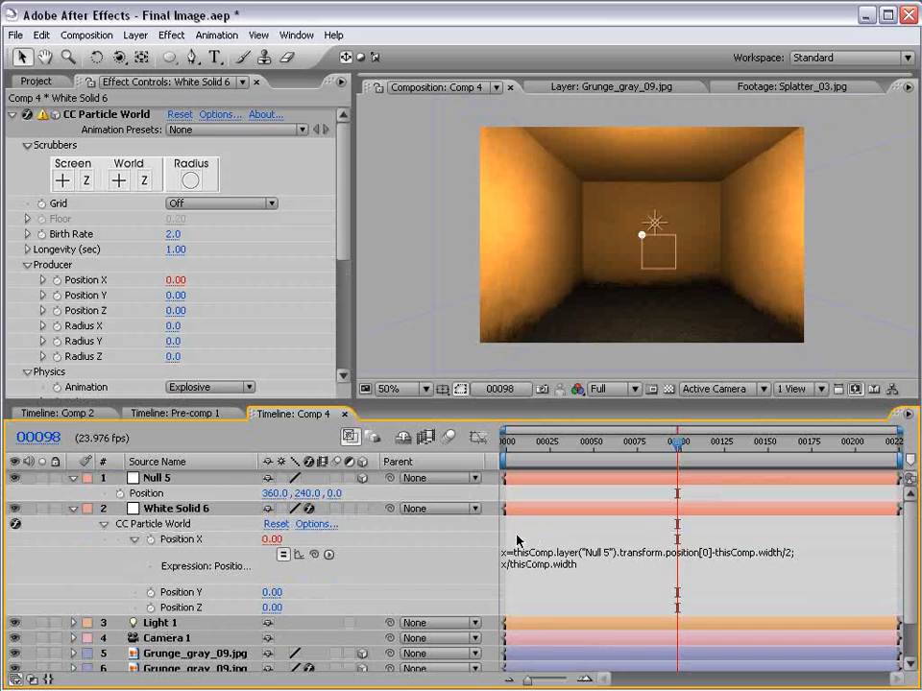
drag(434, 443, 391, 405)
- Copy the Position X expression to the producer's Position Y and rename its variable to y on both lines
click(570, 555)
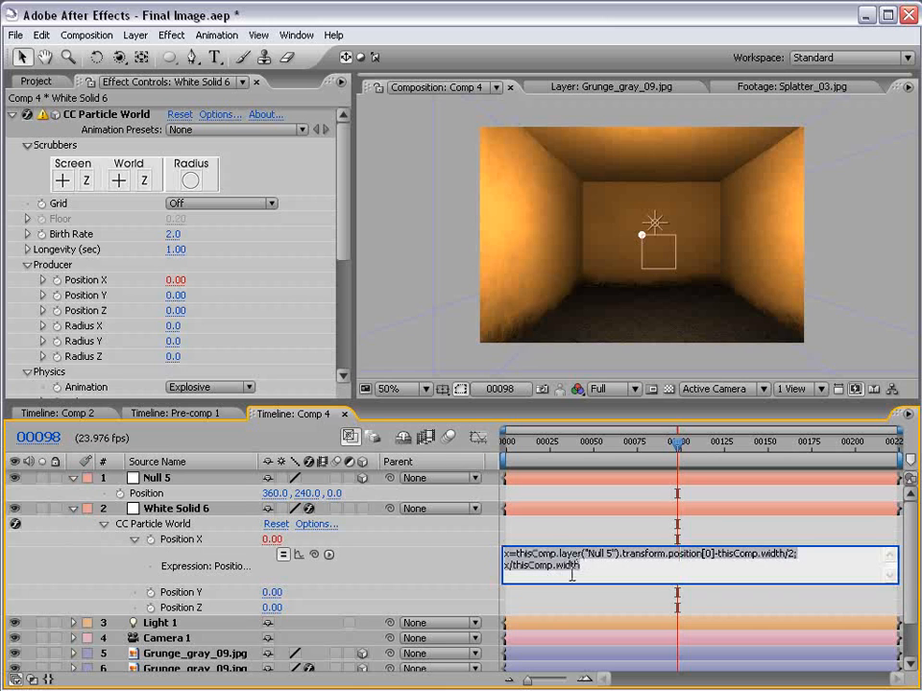
key(ctrl+c)
alt+click(151, 593)
key(ctrl+v)
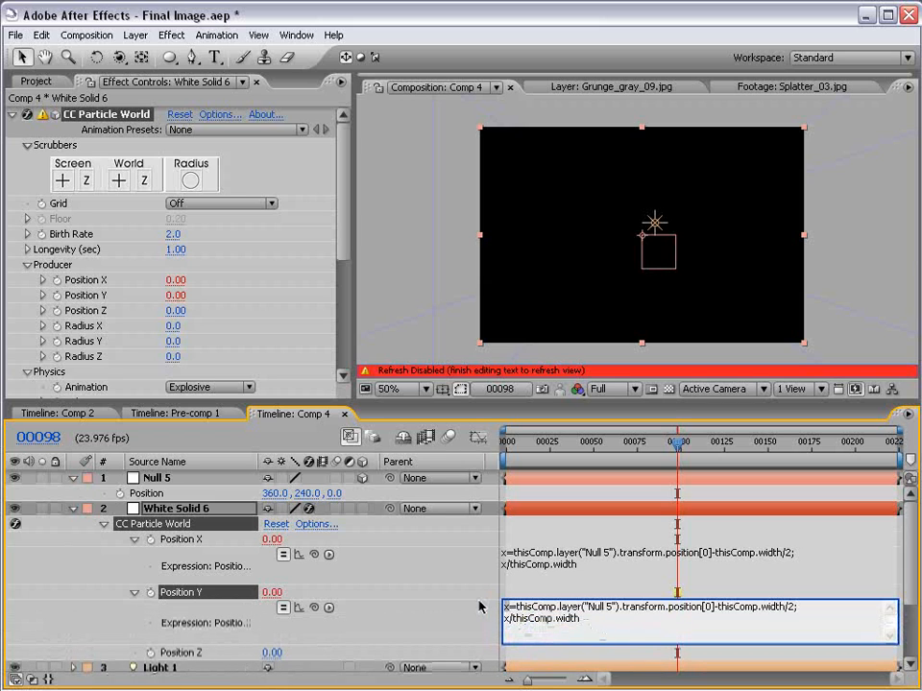
key(BackSpace)
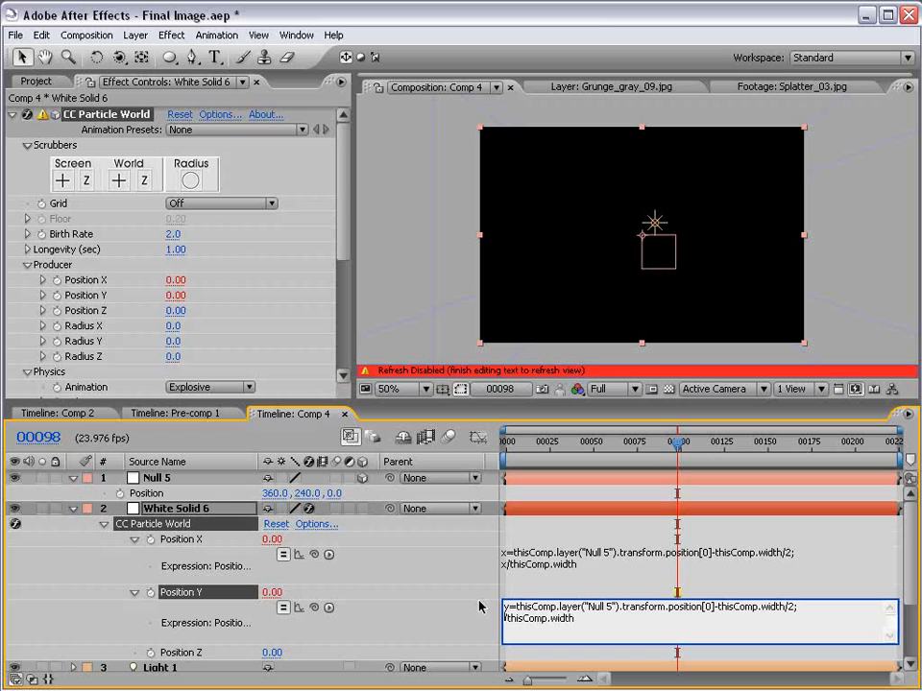
text(y)
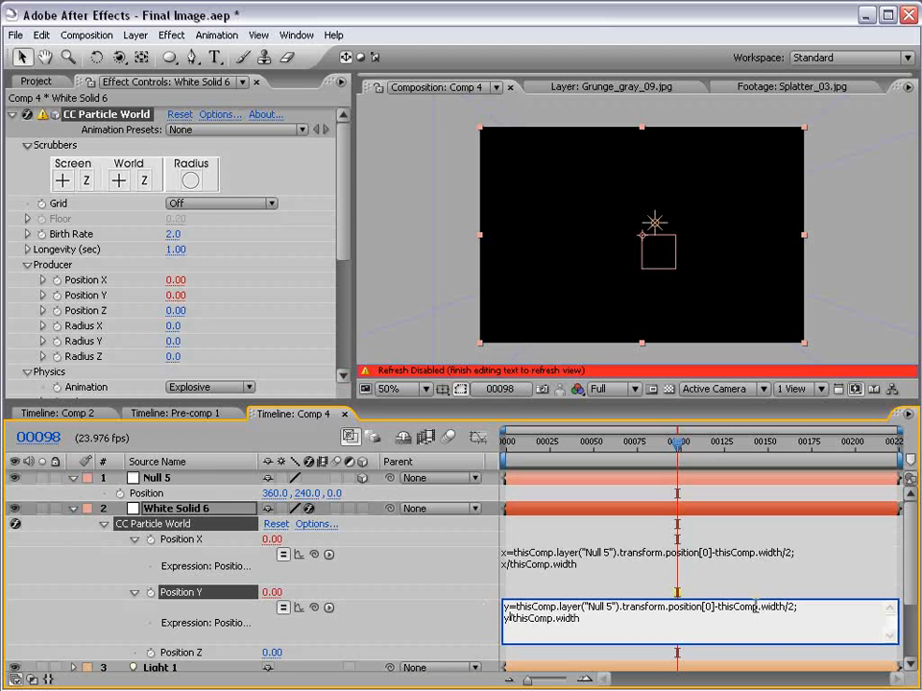
- Change the Position Y expression to use position[1] and subtract thisComp.height/2, and apply it
drag(762, 609, 776, 609)
text(height)
key(ctrl+a)
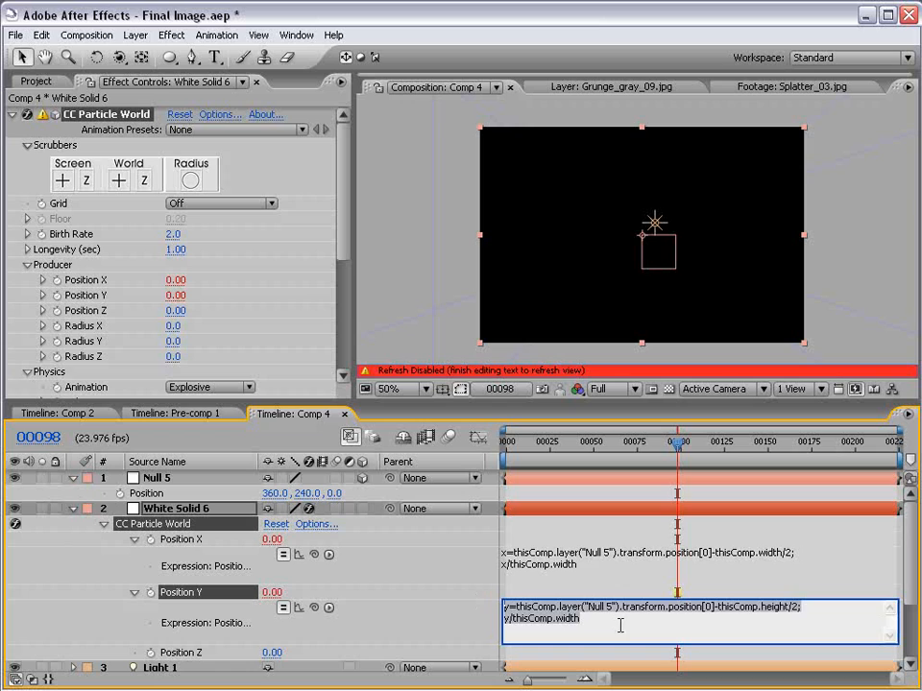
click(644, 623)
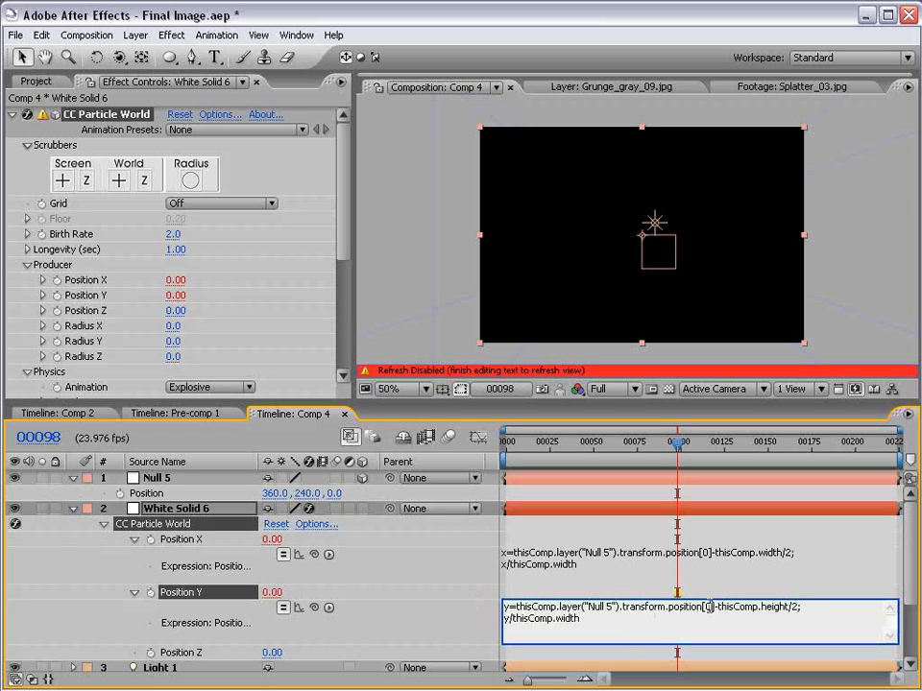
text(1)
text(1)
click(621, 596)
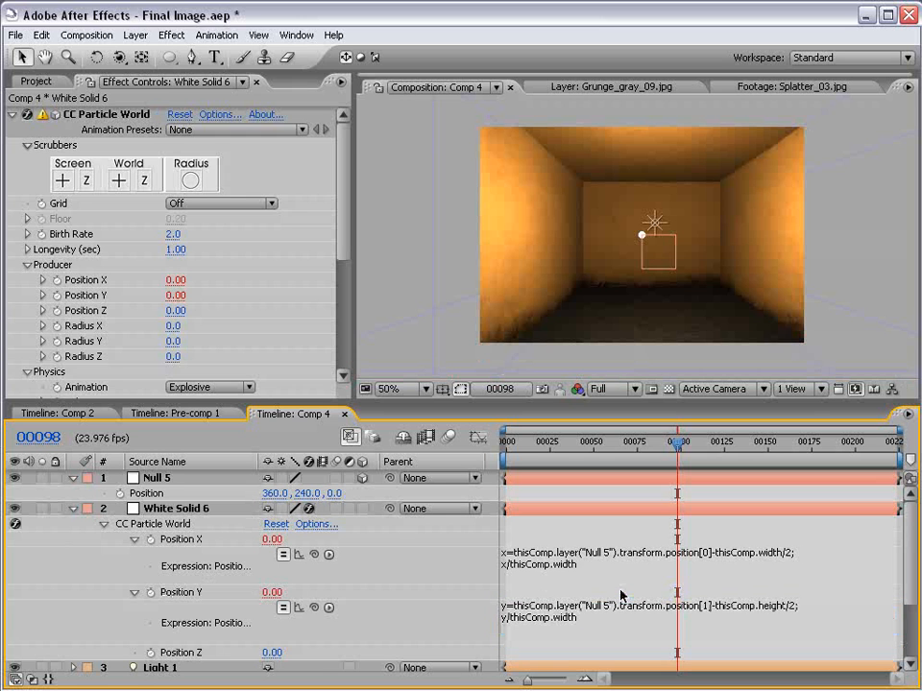
- Paste the copied expression into the producer's Position Z, change its index to [2] and remove -thisComp.width/2
scroll(591, 673, down, 1)
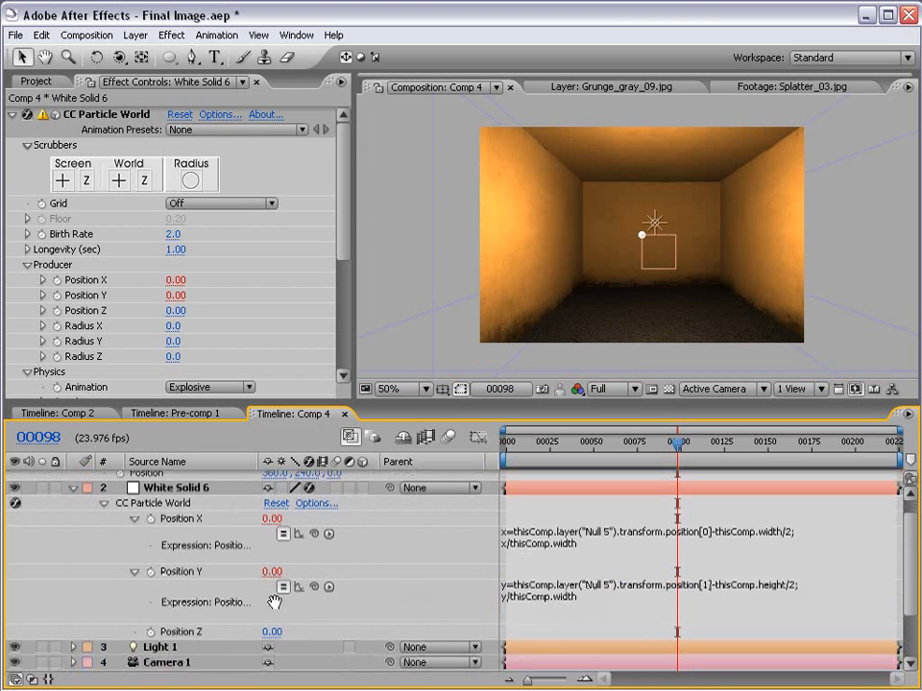
alt+click(152, 633)
key(ctrl+v)
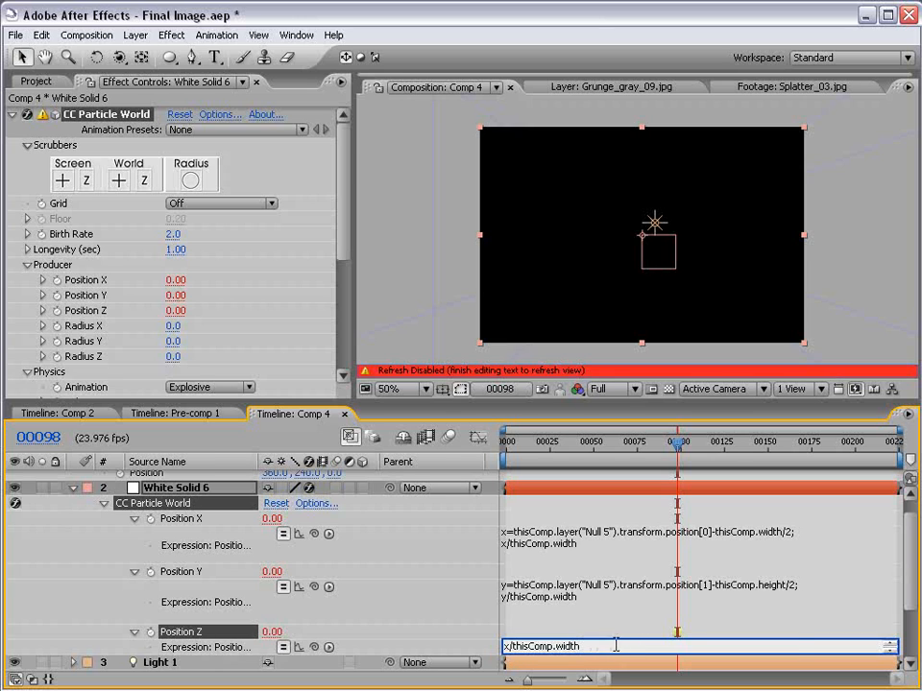
drag(640, 655, 640, 675)
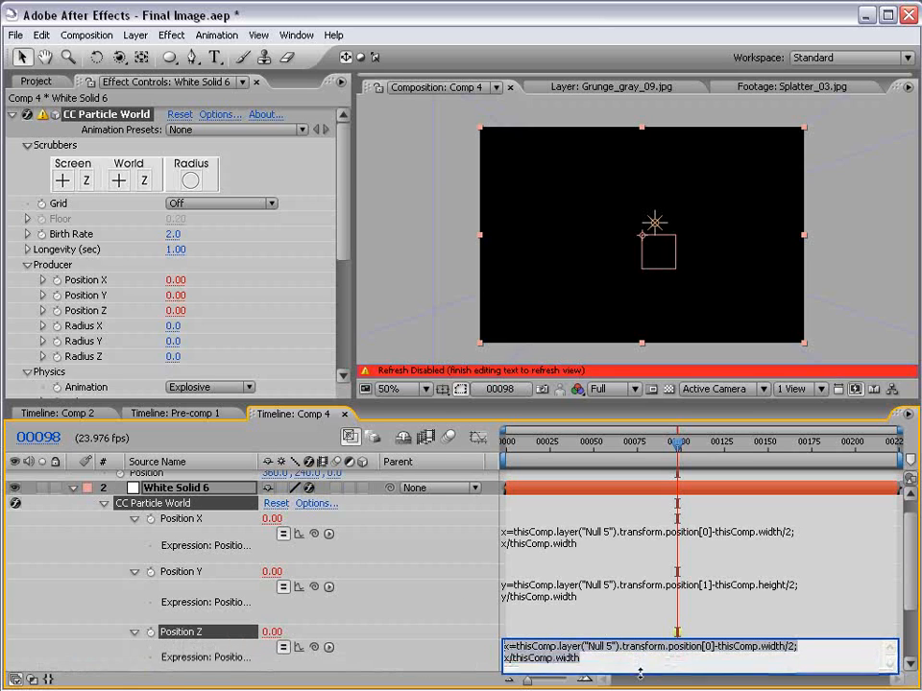
click(257, 548)
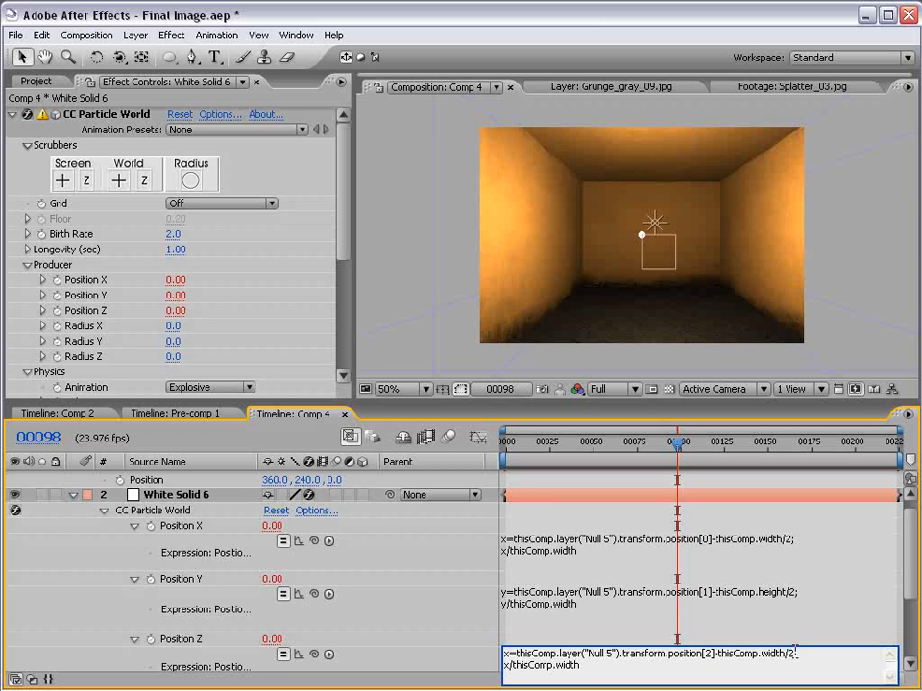
shift+click(716, 654)
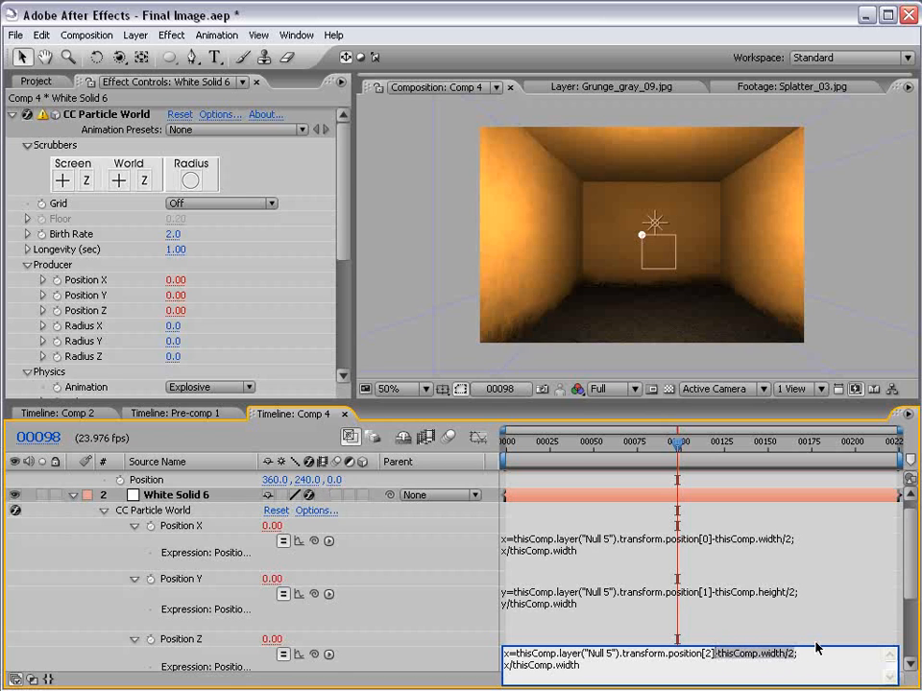
key(BackSpace)
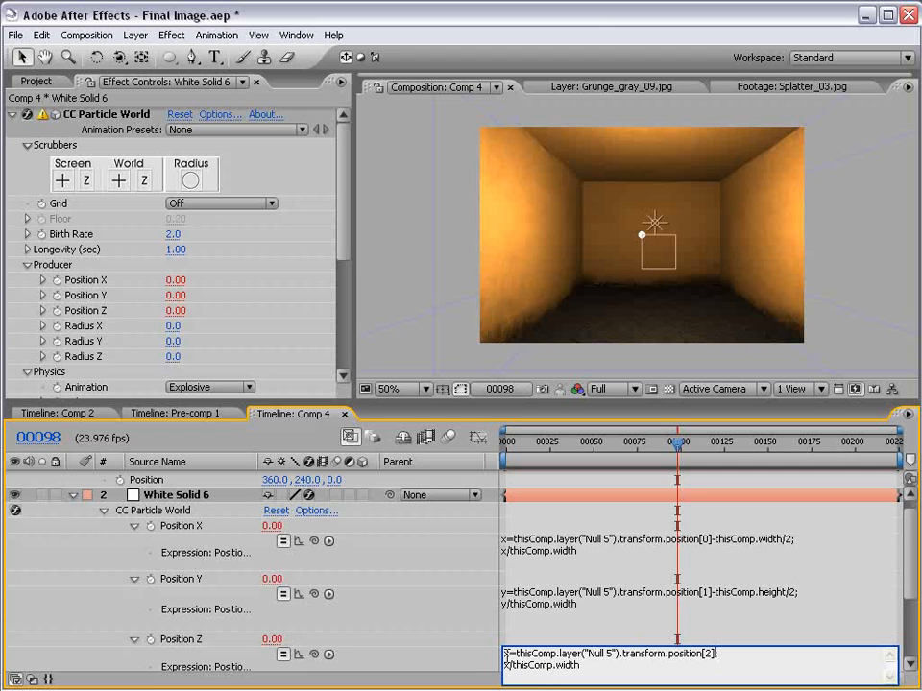
- Rename the variable to z on both lines of the Position Z expression and apply it
key(BackSpace)
text(Z)
key(BackSpace)
text(z)
key(Down)
key(BackSpace)
text(z)
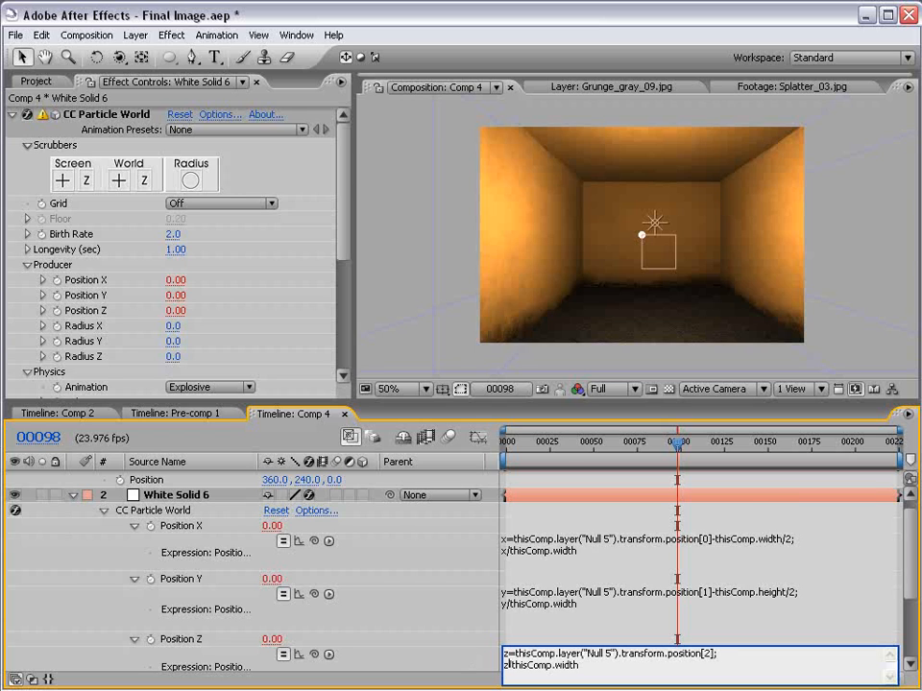
drag(587, 666, 485, 656)
click(560, 661)
drag(580, 666, 512, 664)
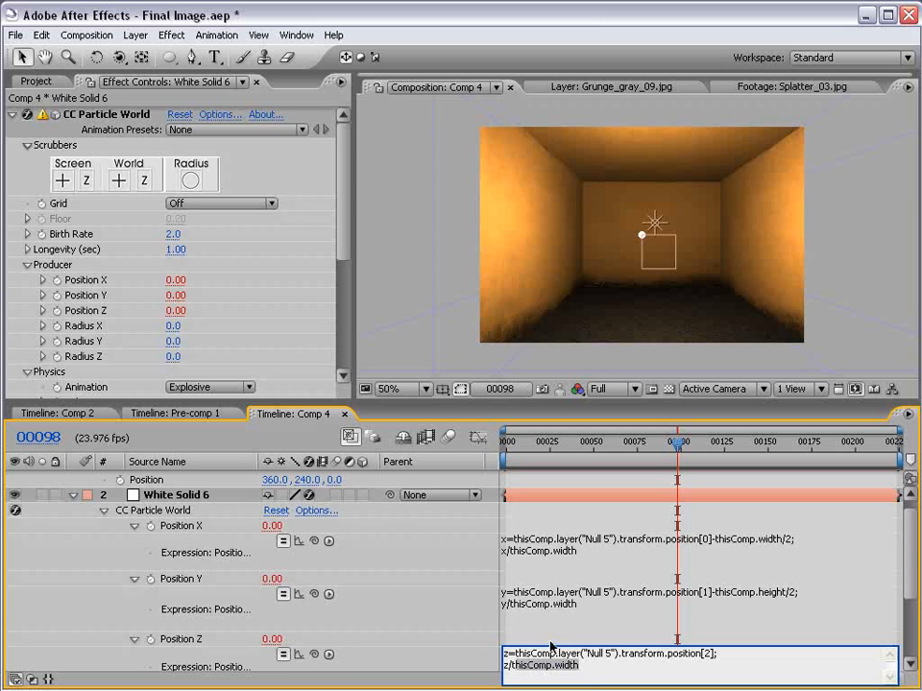
click(534, 592)
click(539, 536)
click(520, 601)
click(521, 638)
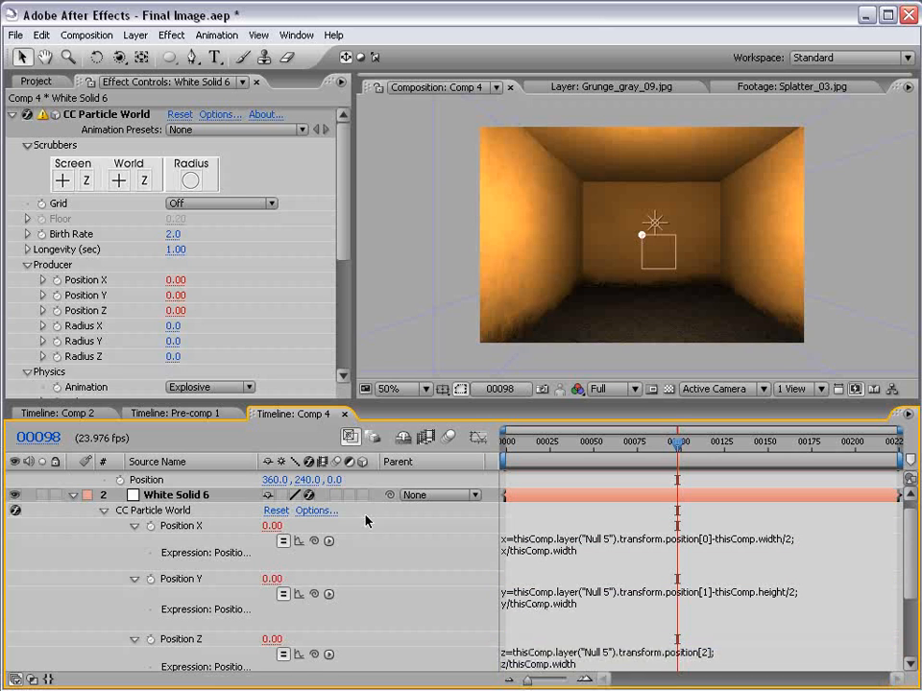
- Move Null 5 in the composition view to about 500, 240, -382 to test the particle link
click(655, 252)
key(space)
drag(524, 518, 553, 576)
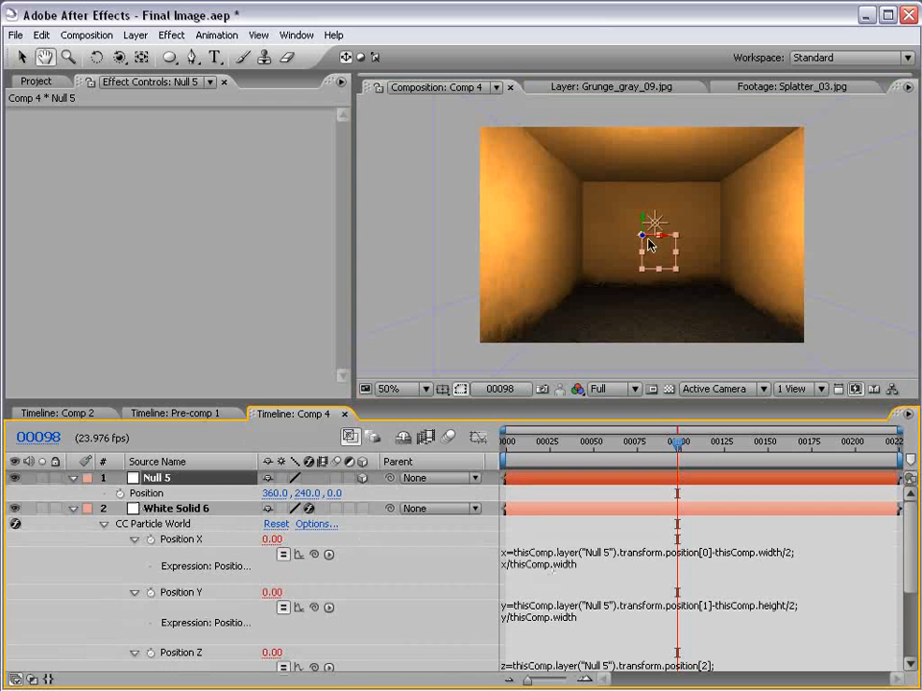
key(v)
drag(655, 247, 866, 304)
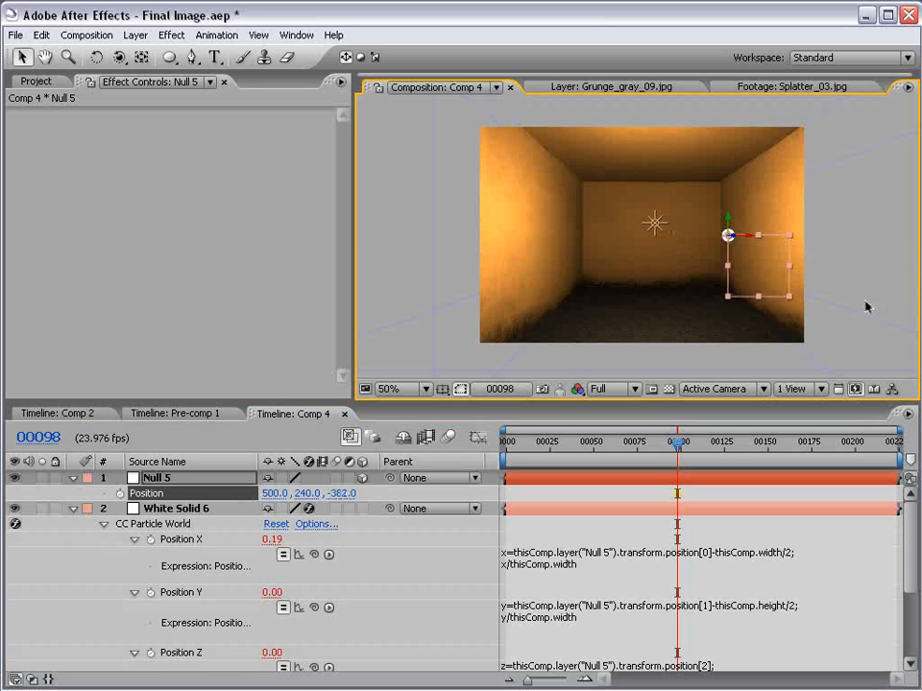
click(559, 480)
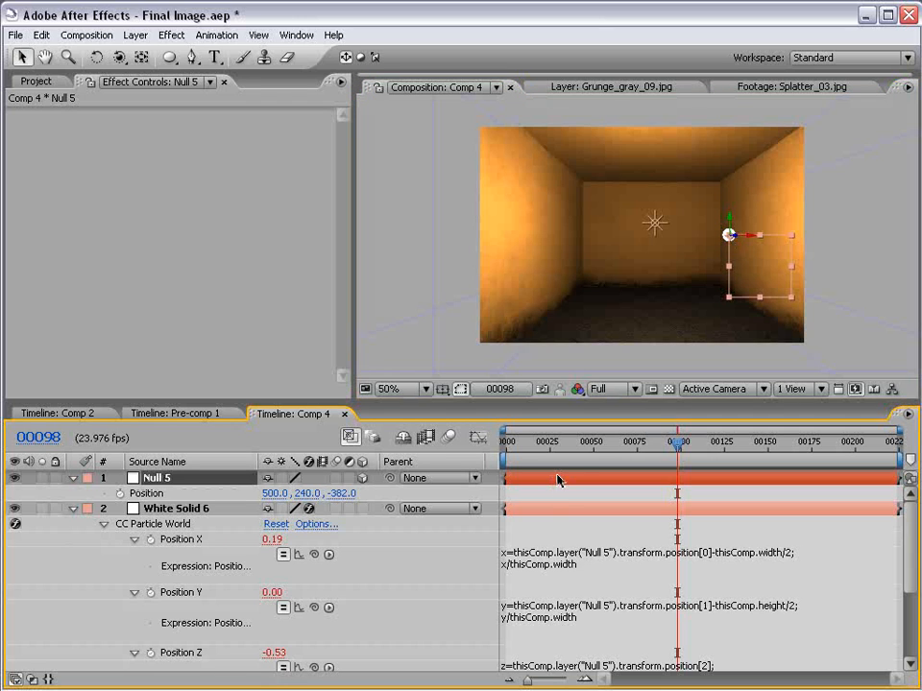
- Add the expression wiggle(3,50) to Null 5's Position and check the particle trail at frame 36
alt+click(120, 493)
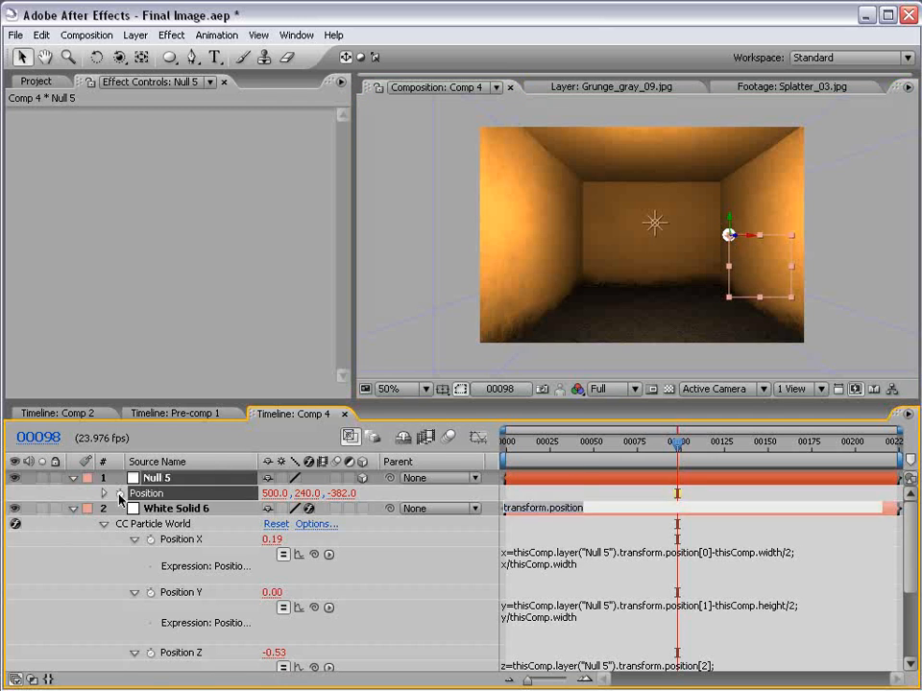
text(wiggle)
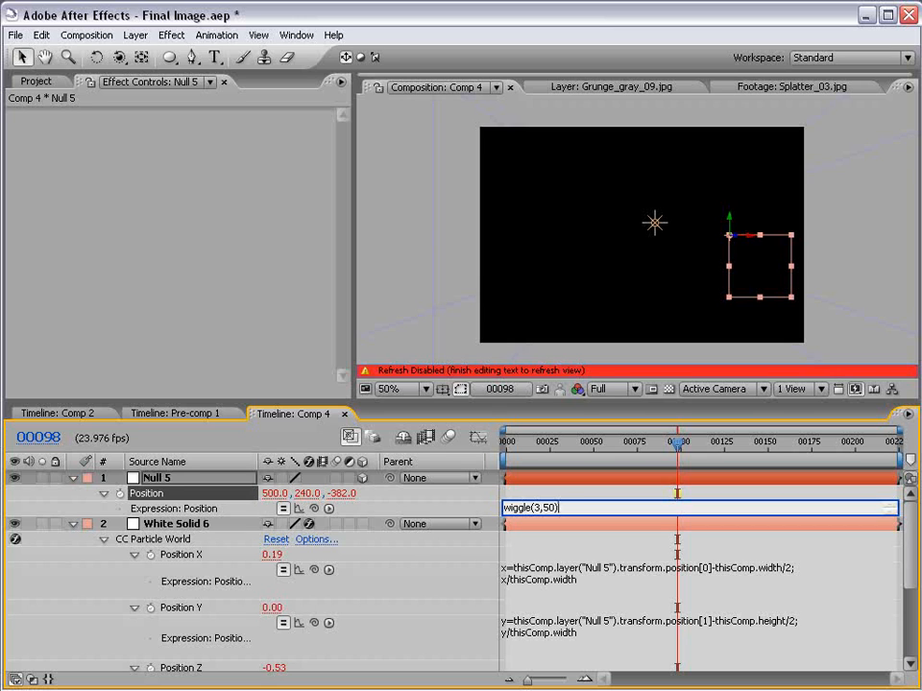
text((3,50))
click(545, 498)
drag(594, 466, 570, 447)
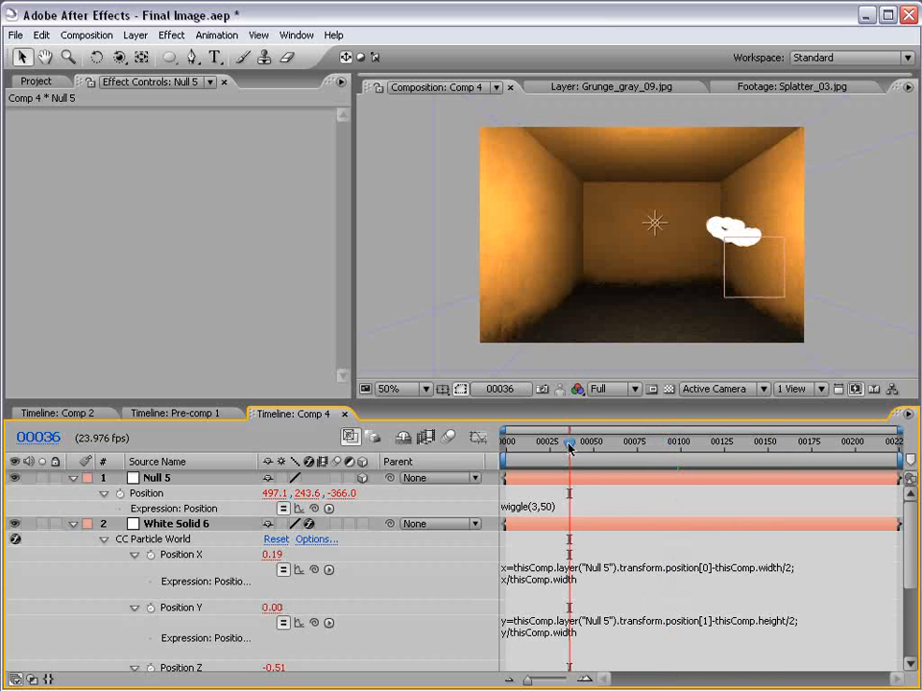
- Change Null 5's Position expression to wiggle(3,100) and preview the particle motion
click(546, 508)
text(100)
click(597, 495)
key(KP_0)
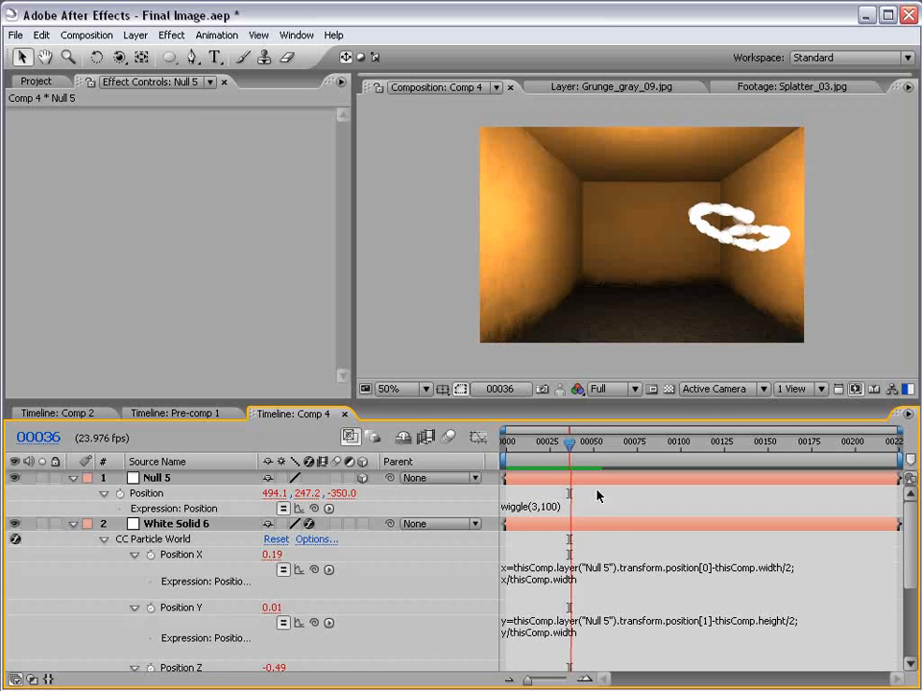
mouse_move(568, 444)
mouse_down()
mouse_move(500, 455)
mouse_move(567, 449)
mouse_up()
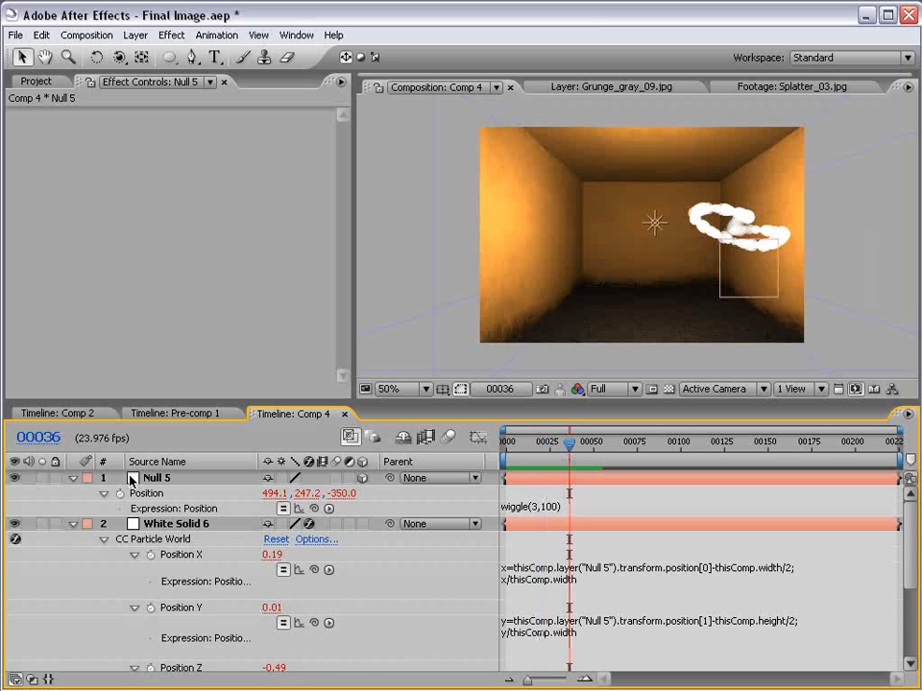
- Collapse Null 5 and White Solid 6, and set the particles' Birth Size to 0.200 and Death Size to 0.000
click(72, 478)
click(153, 477)
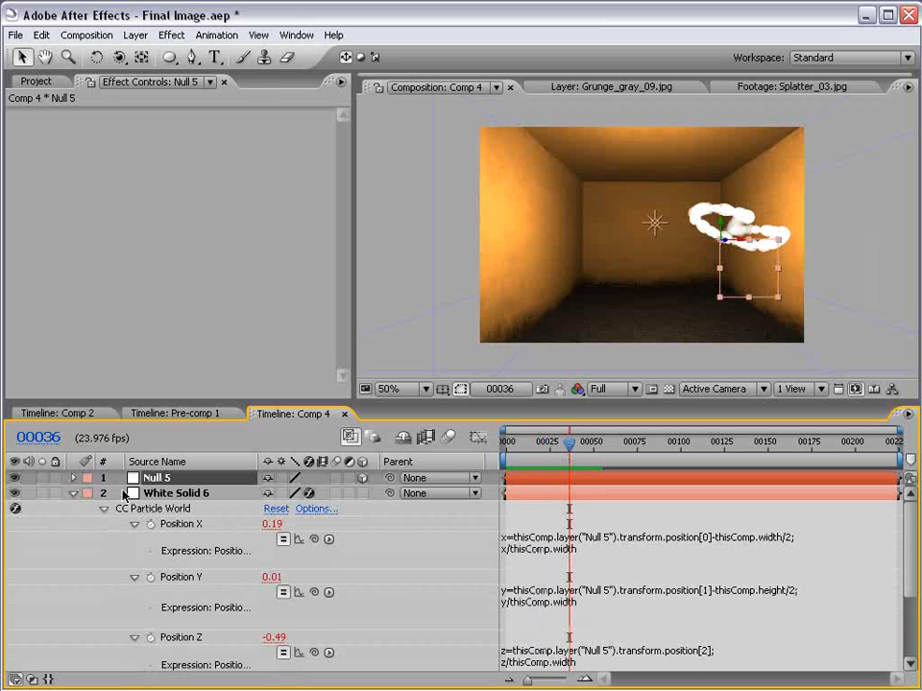
click(124, 495)
click(73, 493)
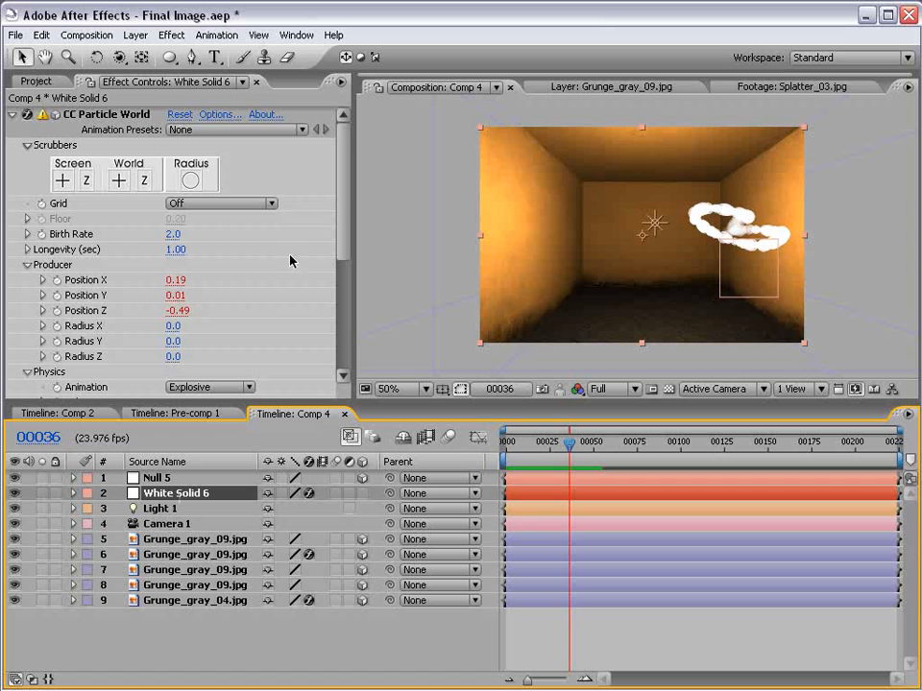
drag(341, 204, 344, 308)
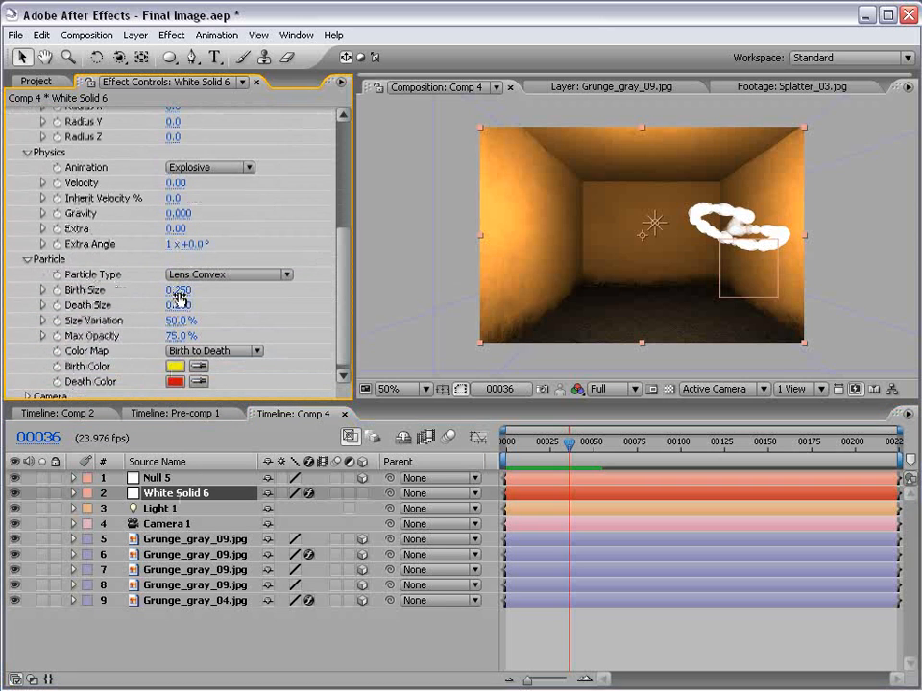
mouse_move(178, 293)
mouse_down()
mouse_move(151, 293)
mouse_move(138, 305)
mouse_move(179, 290)
mouse_up()
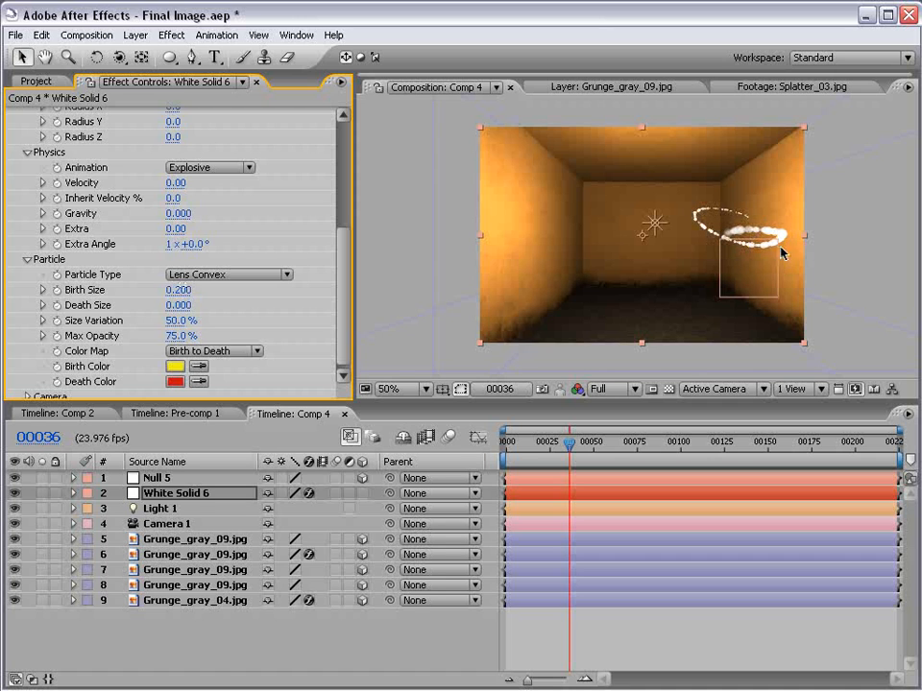
- Set CC Particle World's Birth Rate to 75 and the particle Birth Size to 0.090
drag(350, 273, 343, 169)
drag(175, 233, 428, 198)
click(176, 233)
text(75)
key(Return)
scroll(342, 237, down, 5)
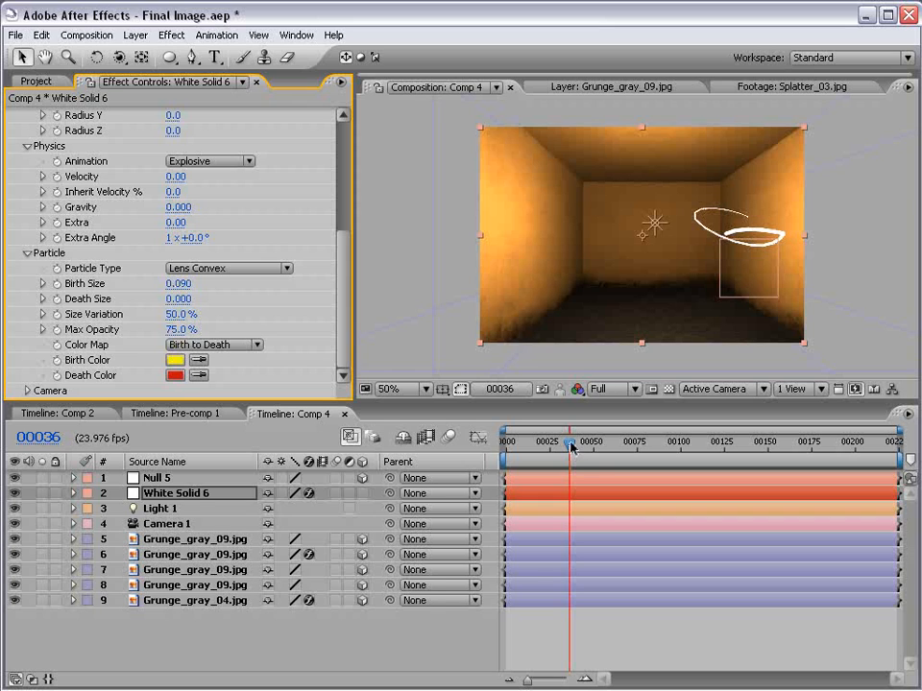
- Start the work area at frame 36, preview the animation and inspect the streak up close at frame 68
key(b)
key(KP_0)
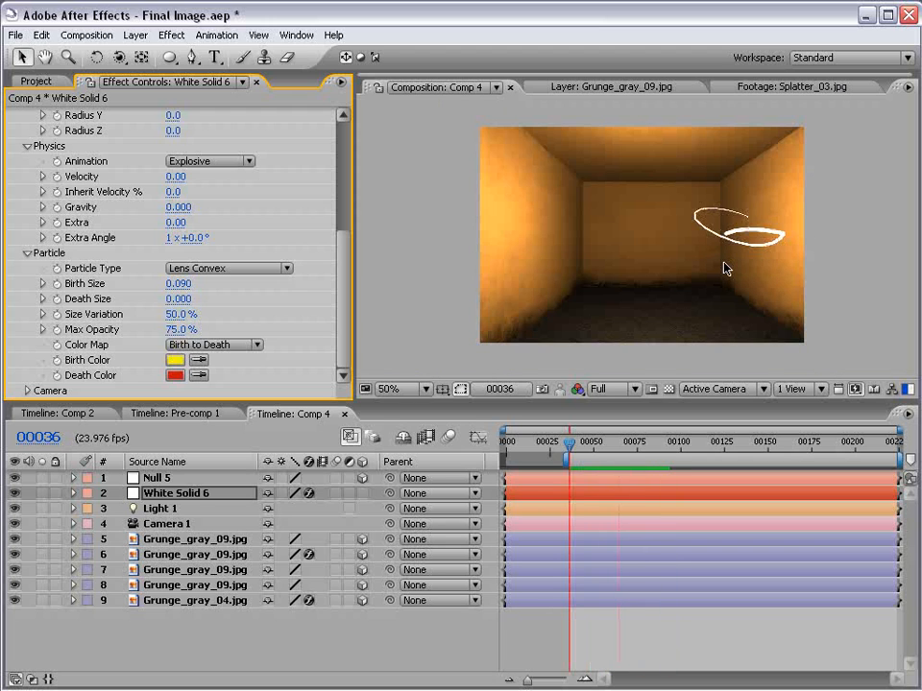
drag(569, 444, 626, 449)
click(628, 624)
scroll(787, 251, up, 1)
key(space)
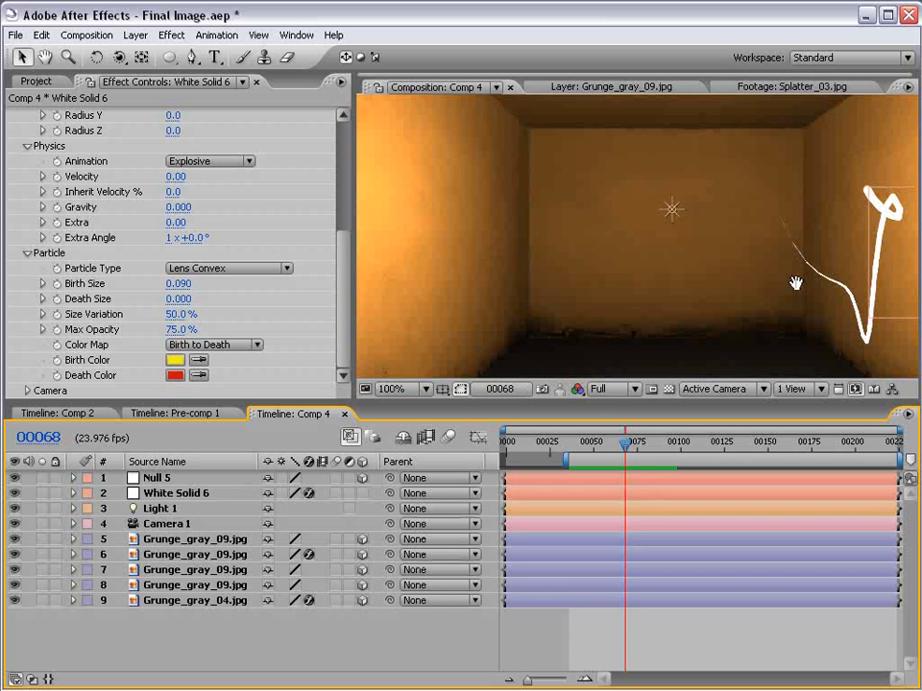
drag(796, 283, 586, 249)
scroll(584, 249, down, 1)
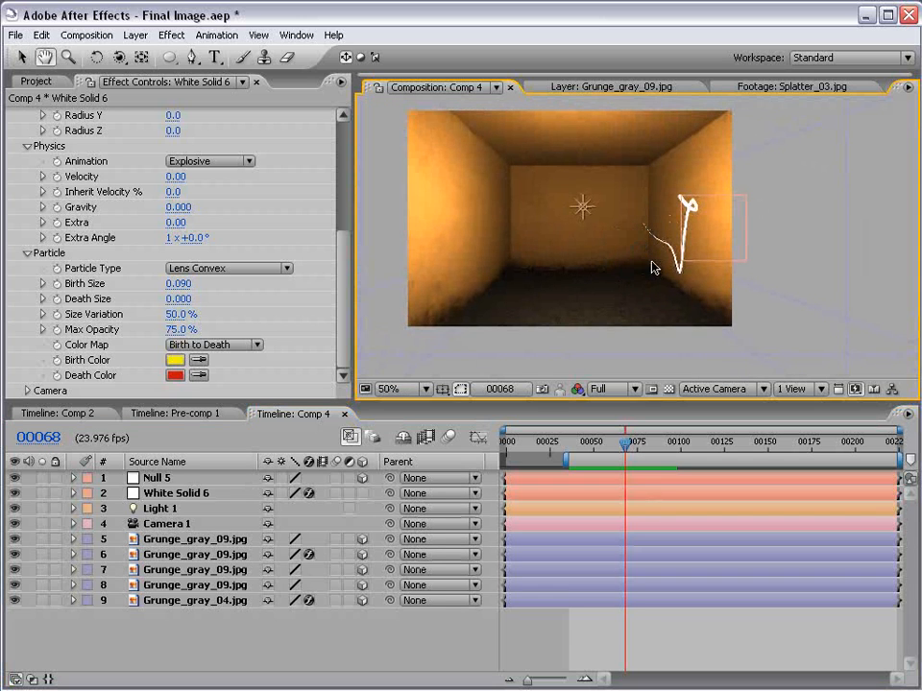
- Set CC Particle World's Opacity Map to the Fade Out Round preset and accept the effect options
drag(350, 286, 341, 189)
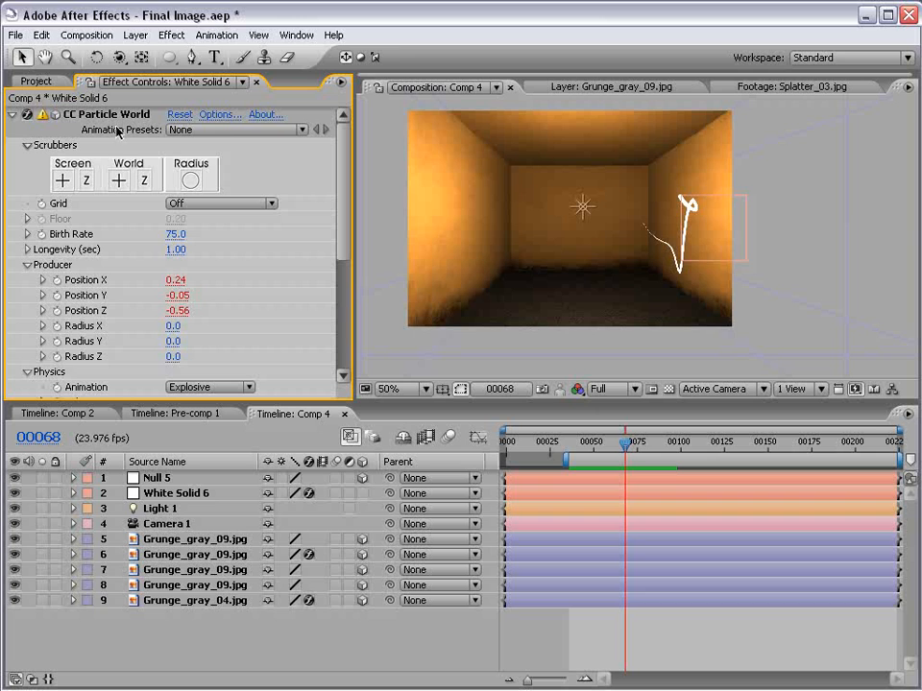
click(222, 117)
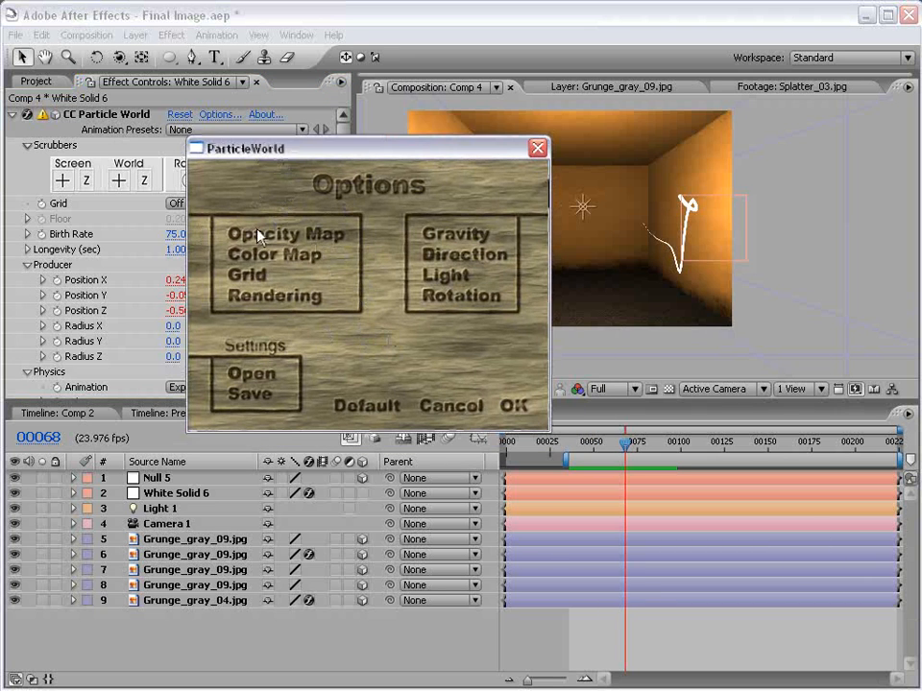
click(259, 240)
drag(278, 214, 397, 214)
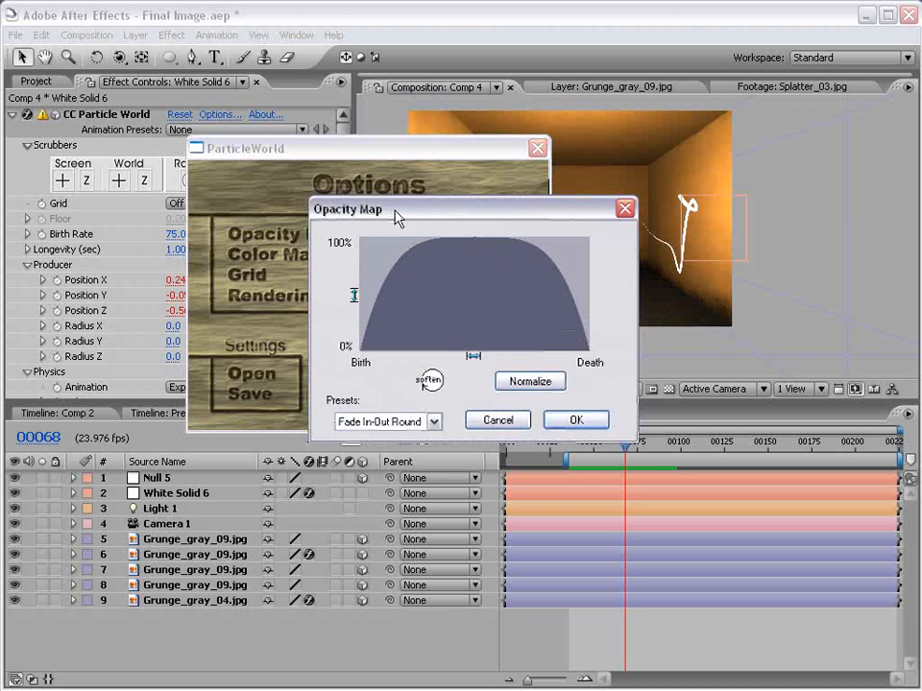
click(391, 426)
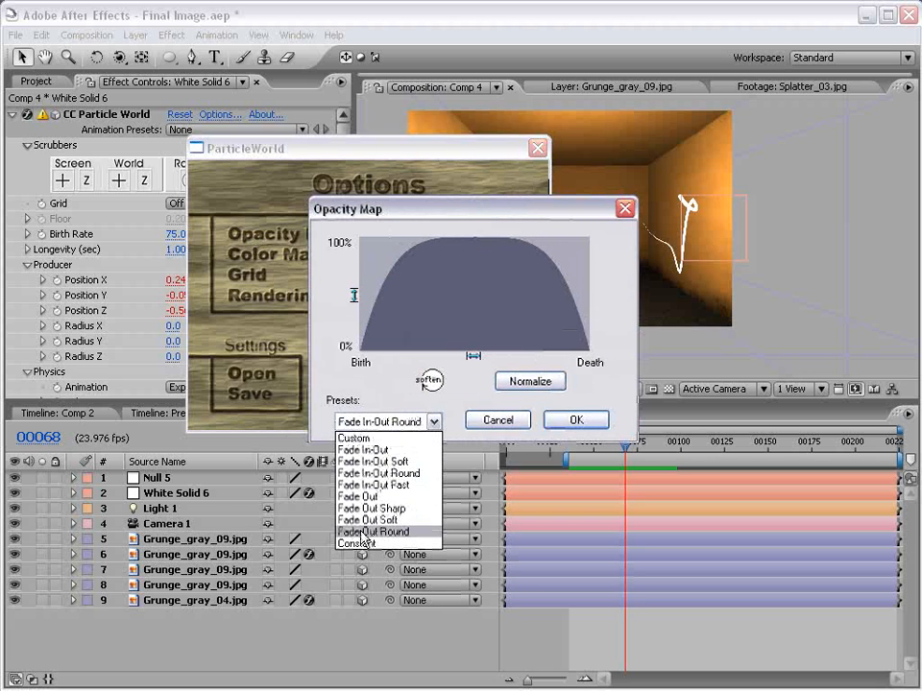
click(370, 531)
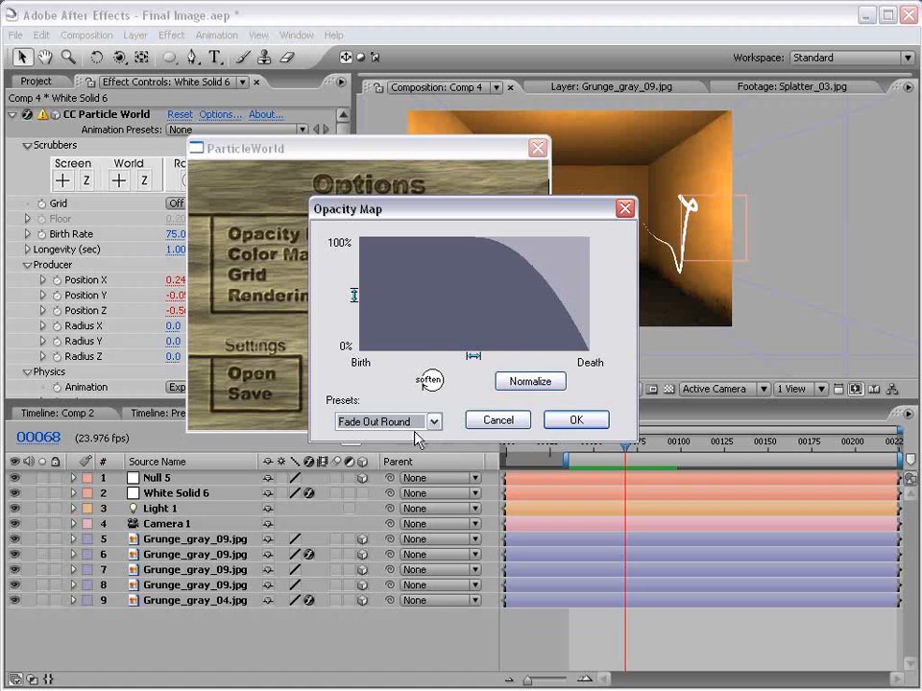
click(518, 422)
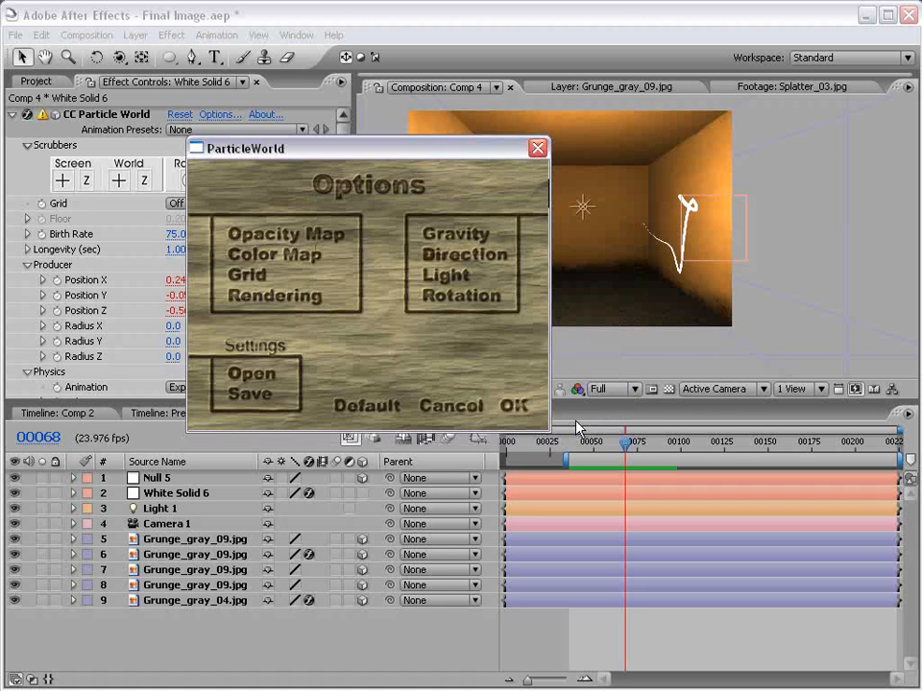
drag(416, 157, 399, 198)
click(496, 450)
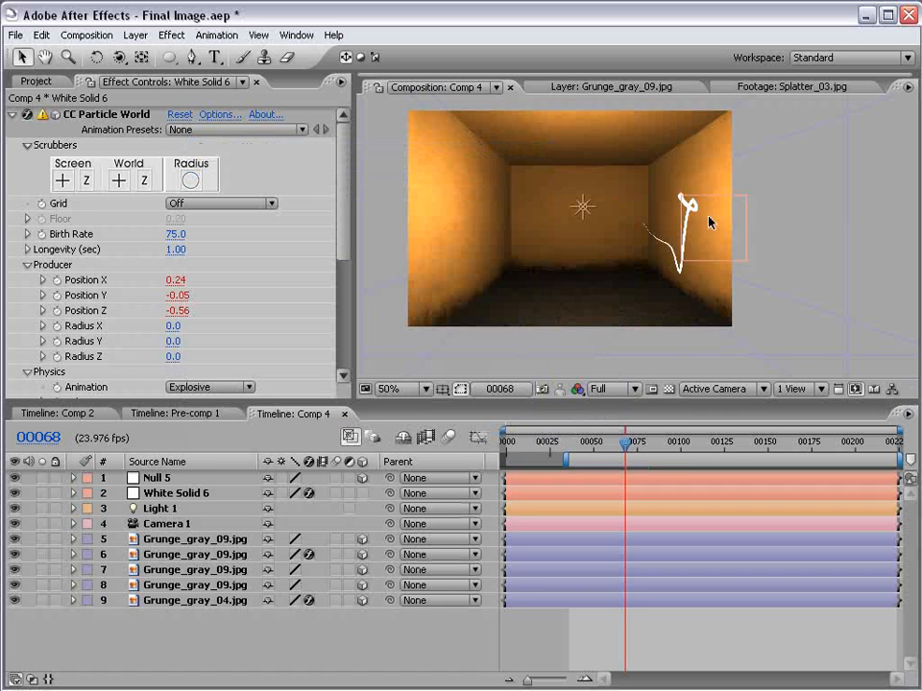
- Inspect the particle streak up close at frames 68 and 104
scroll(686, 207, up, 1)
key(space)
drag(790, 204, 681, 243)
click(692, 244)
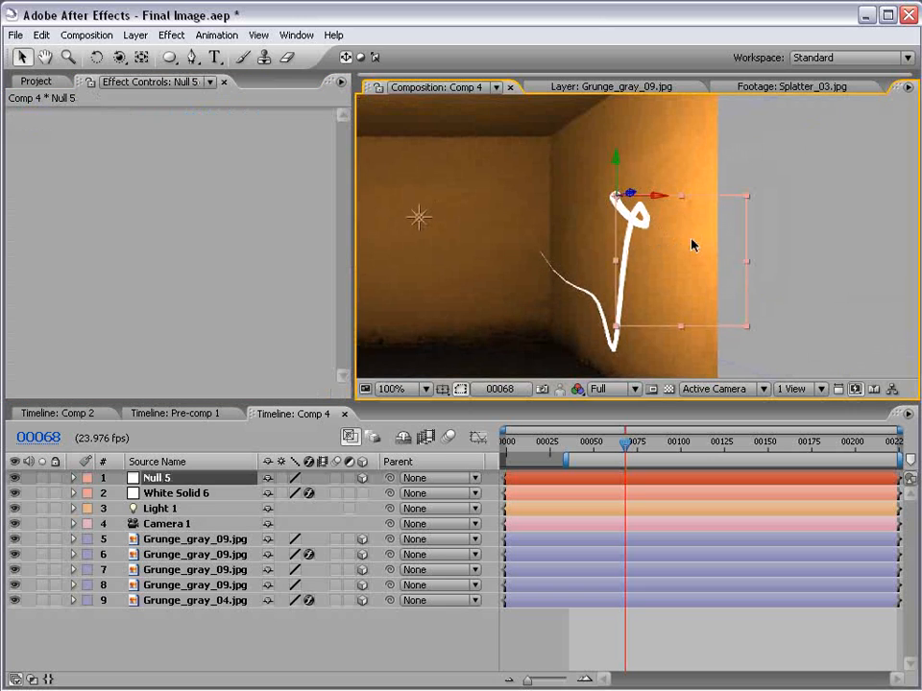
click(291, 655)
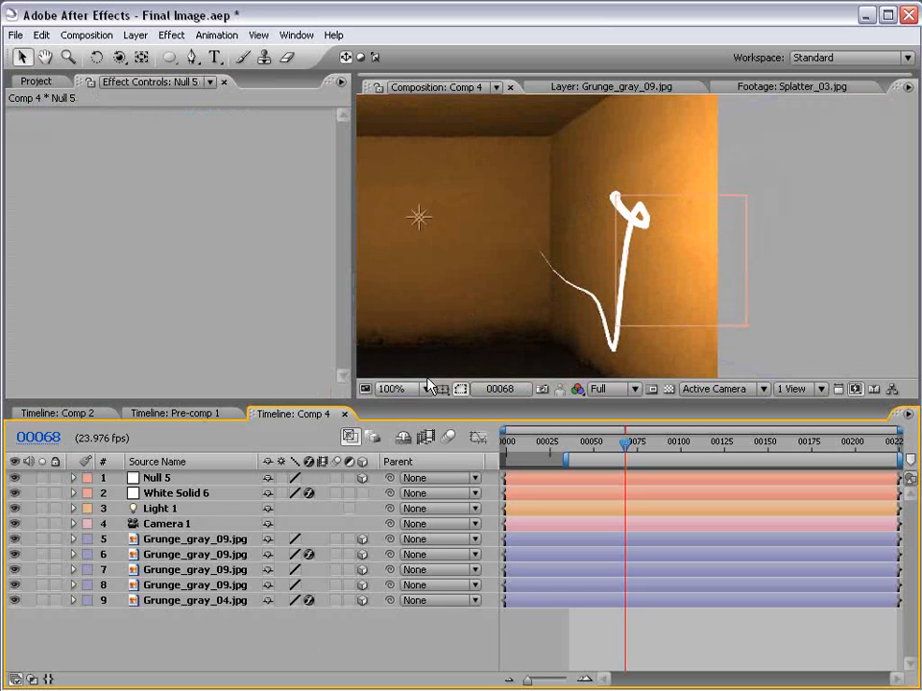
drag(625, 442, 687, 447)
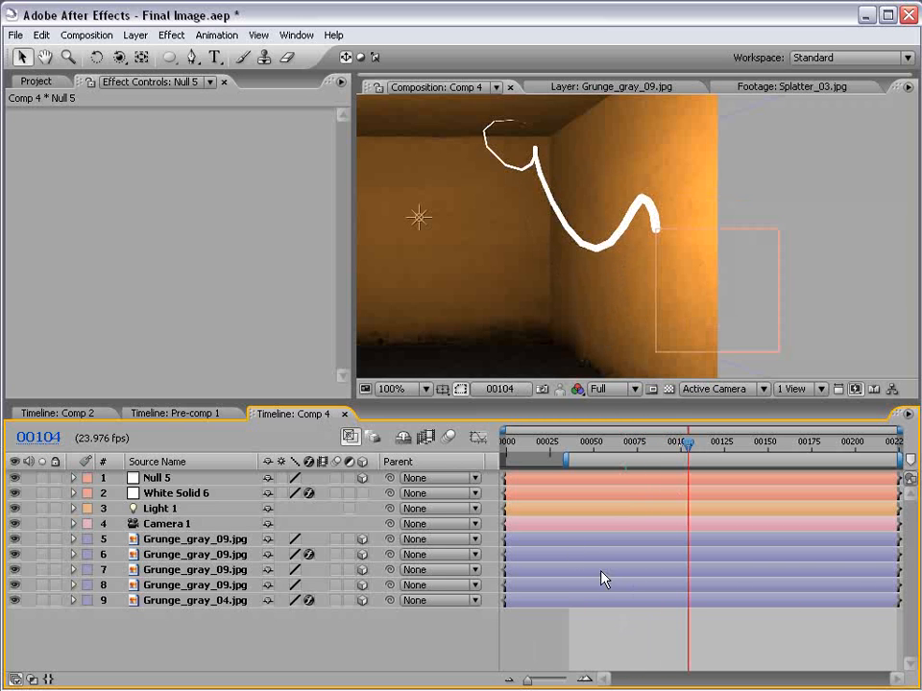
scroll(582, 227, down, 1)
drag(549, 258, 609, 248)
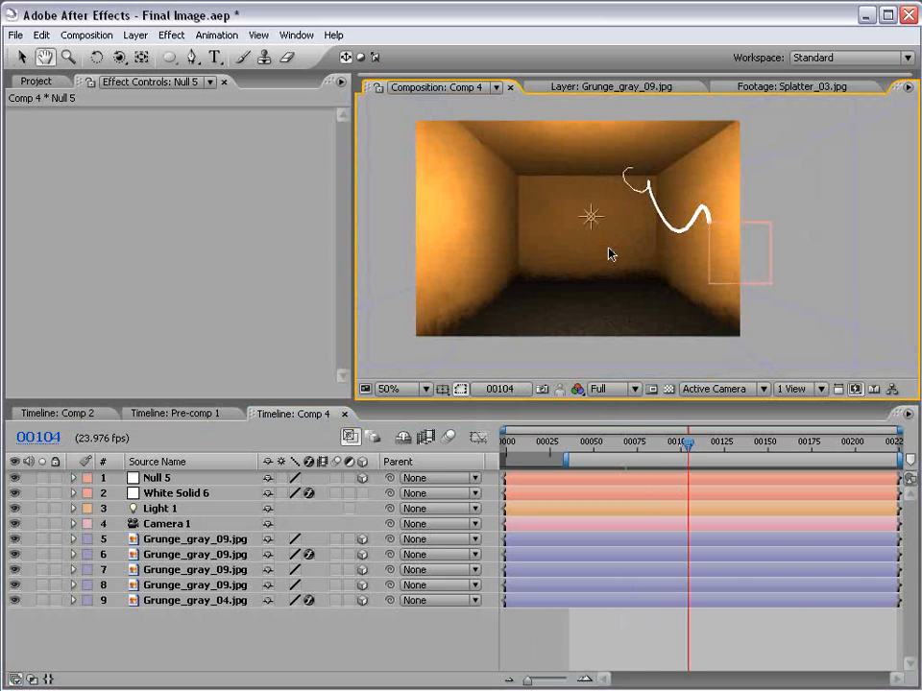
- Rename the White Solid 6 layer as Particles and the Null 5 layer as POINT
click(38, 82)
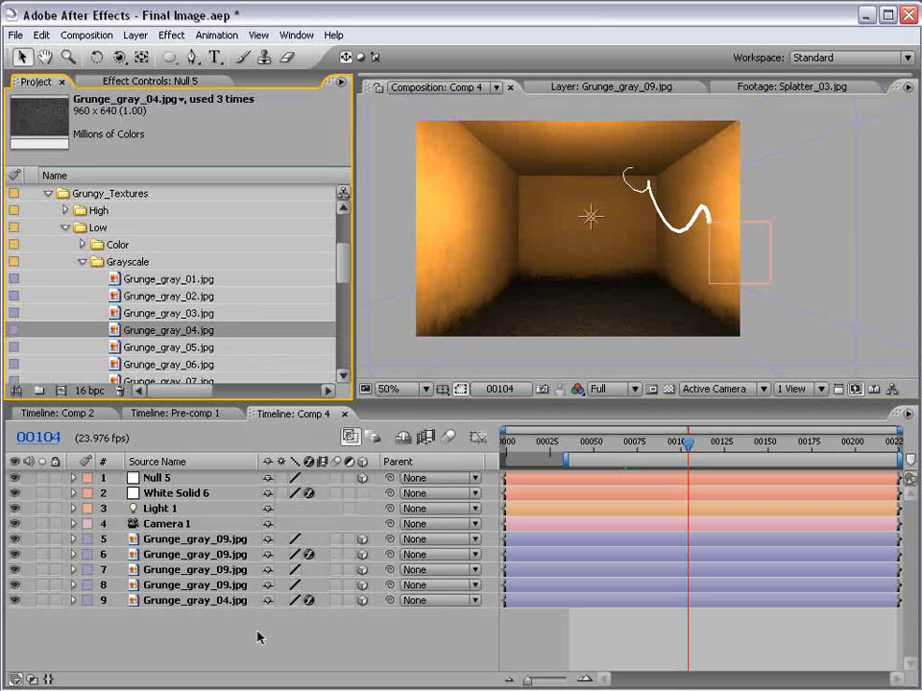
click(171, 494)
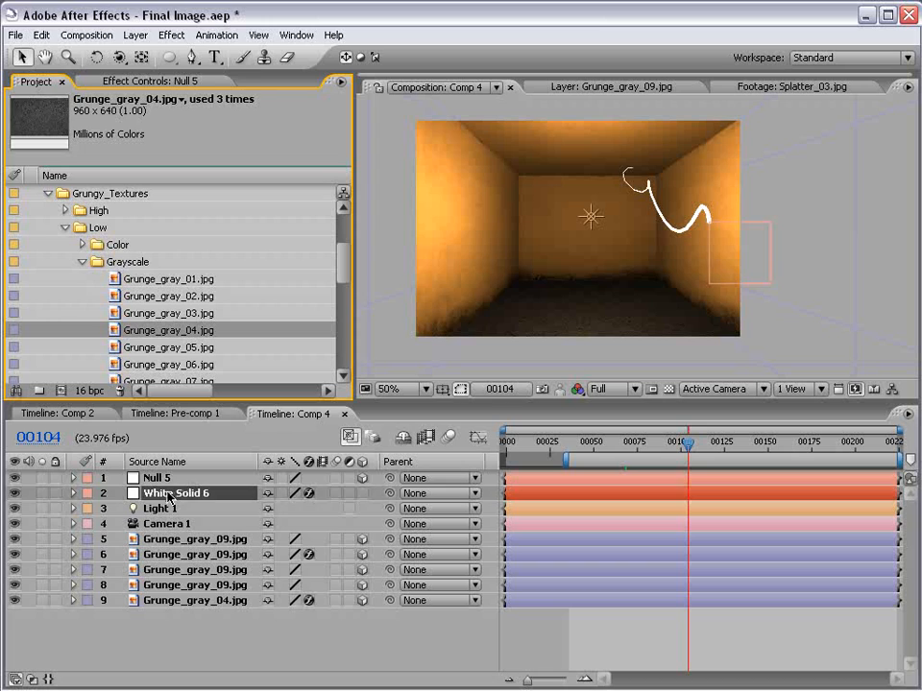
key(Return)
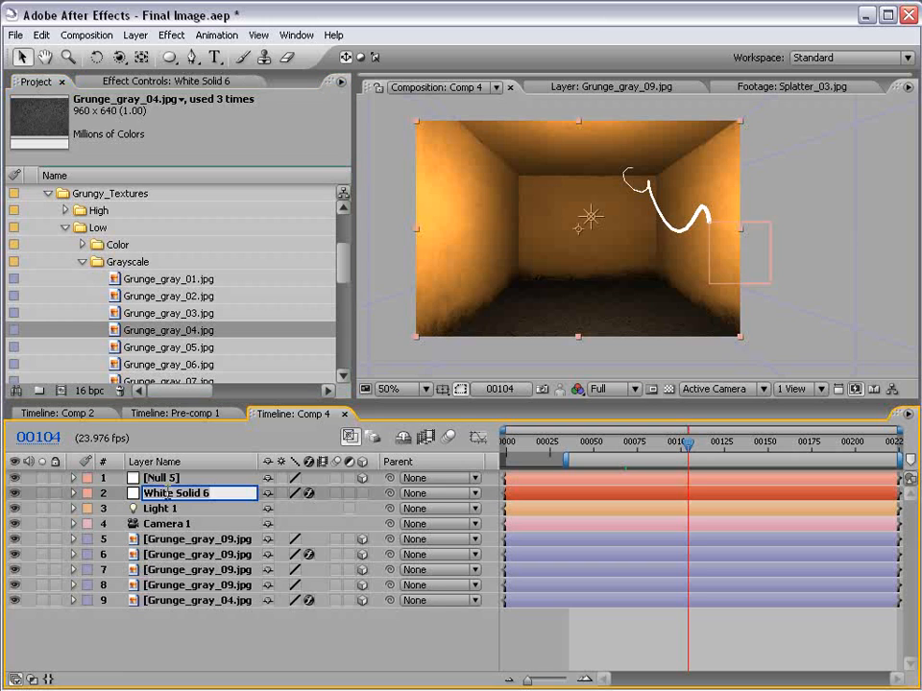
text(Particl)
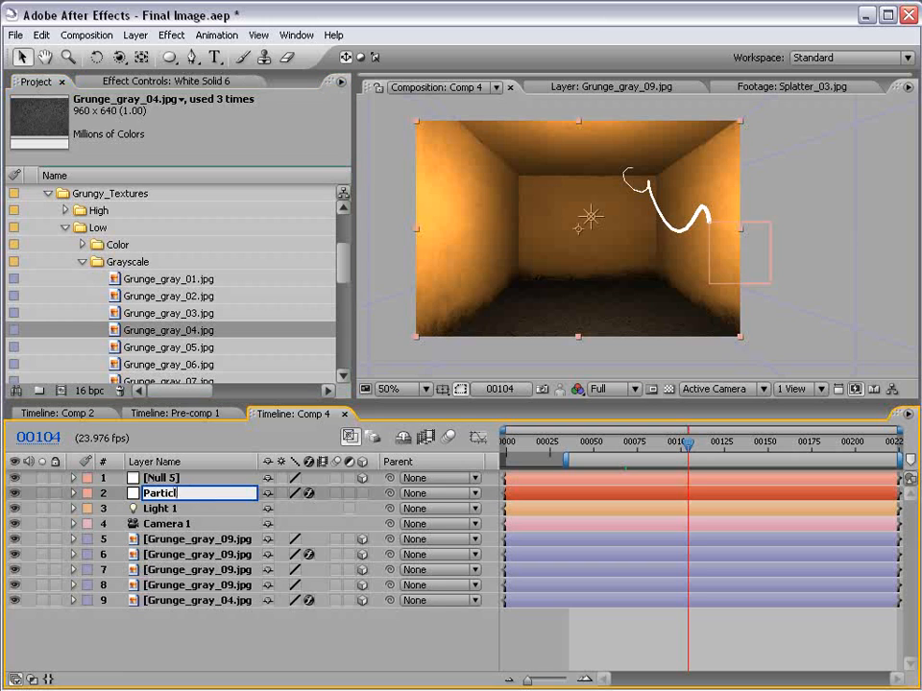
key(Return)
click(164, 477)
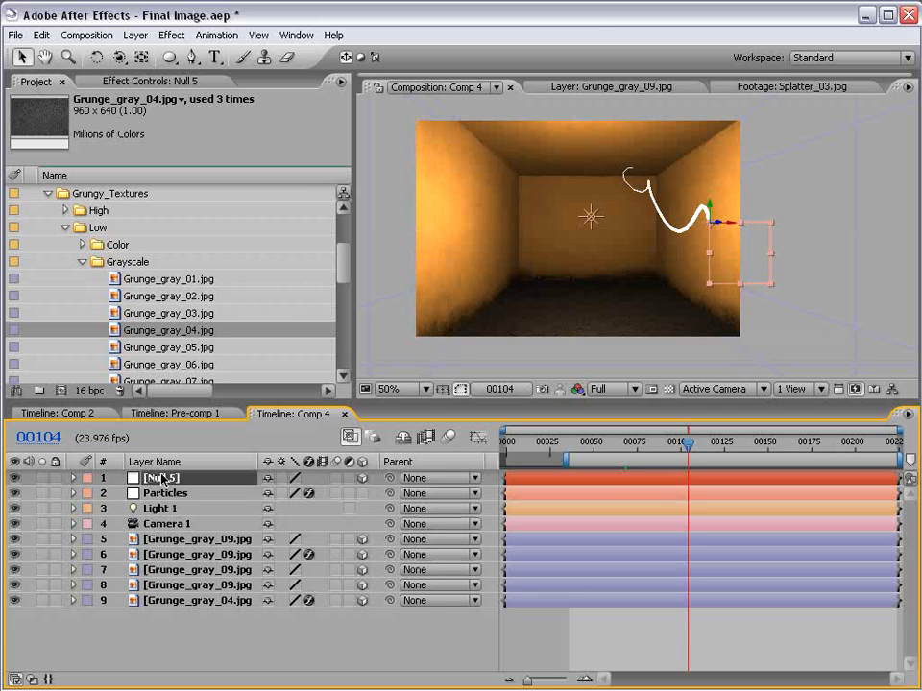
key(Return)
text(POINT)
key(Return)
- Apply the Stylize Glow effect to the Particles layer
click(509, 329)
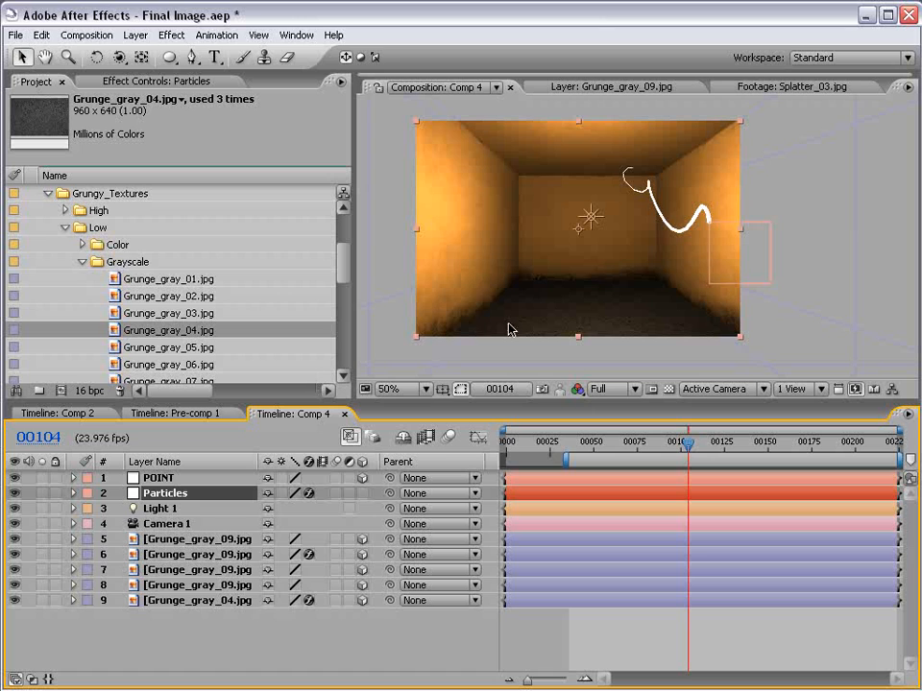
click(168, 34)
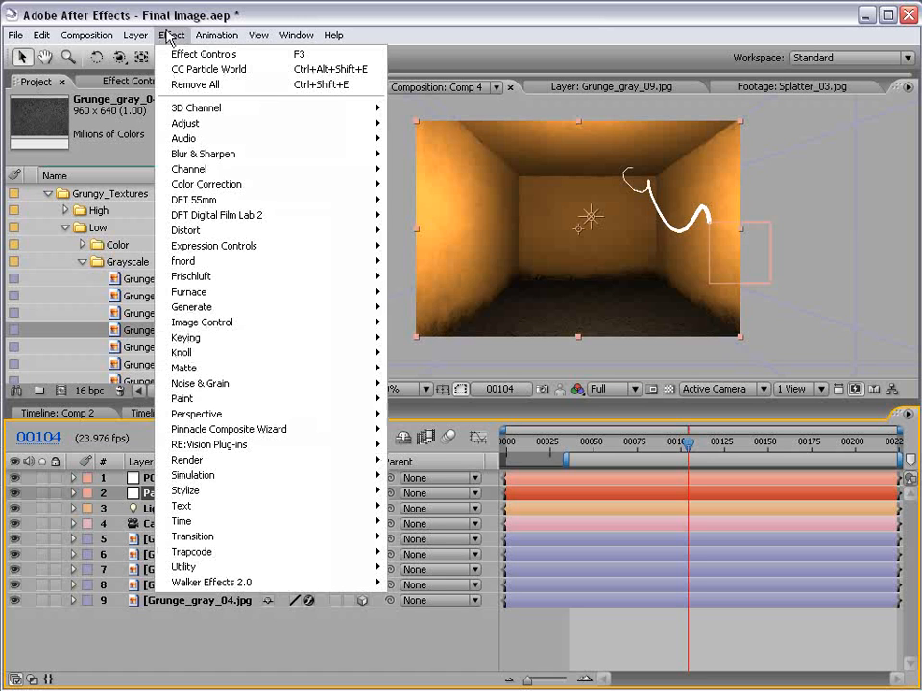
mouse_move(221, 495)
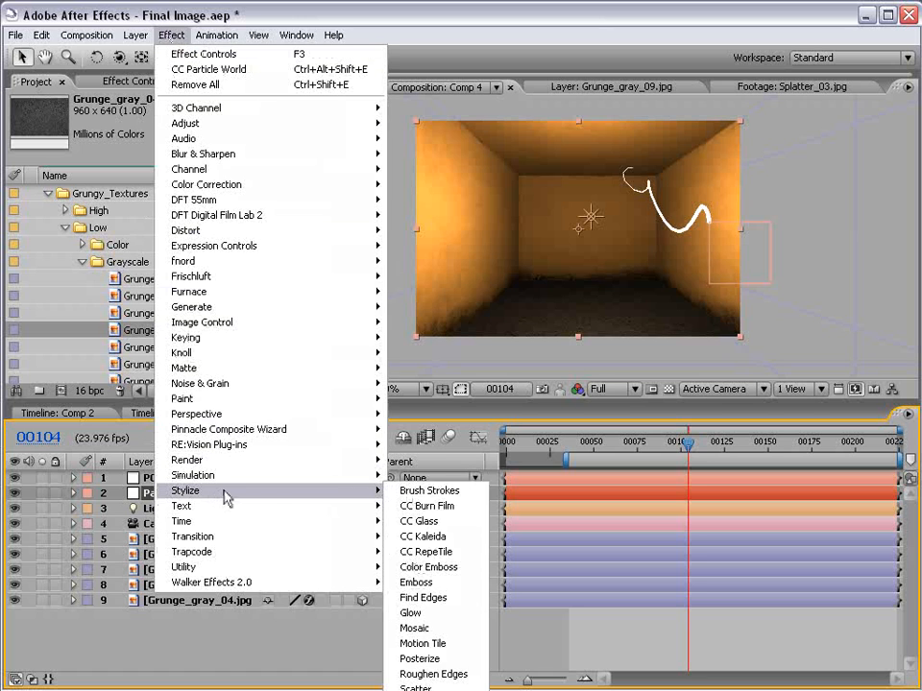
click(423, 613)
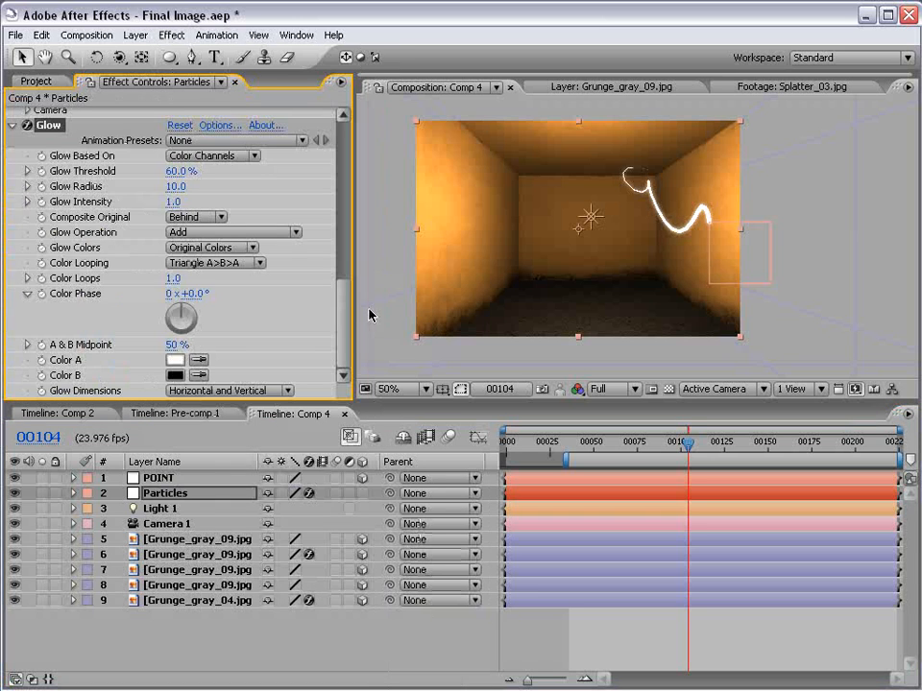
- Set the Glow's Color B to orange and its Glow Colors to A & B Colors
click(175, 376)
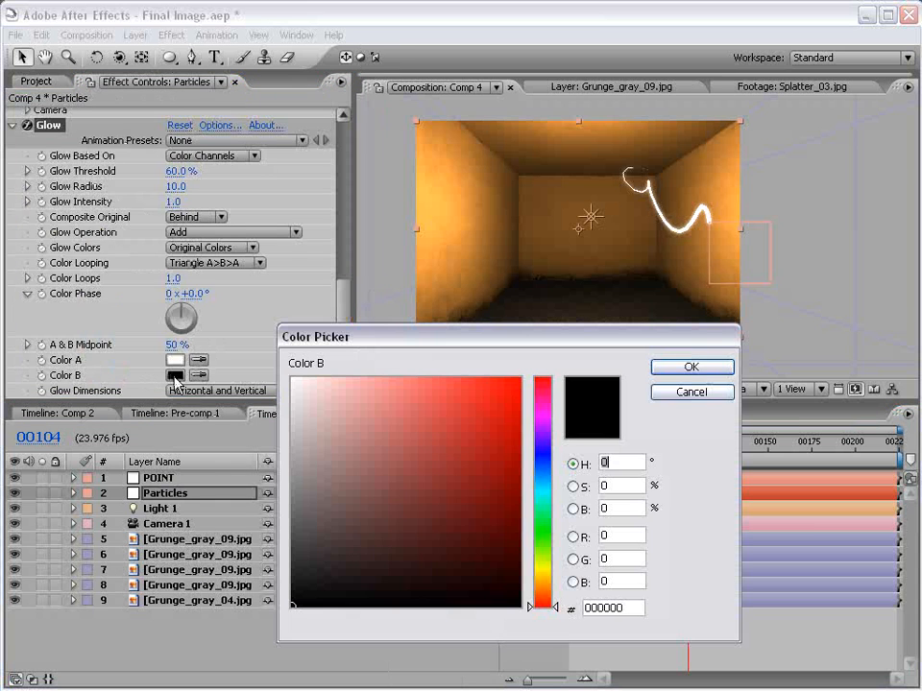
drag(543, 574, 543, 590)
drag(452, 404, 595, 383)
click(686, 373)
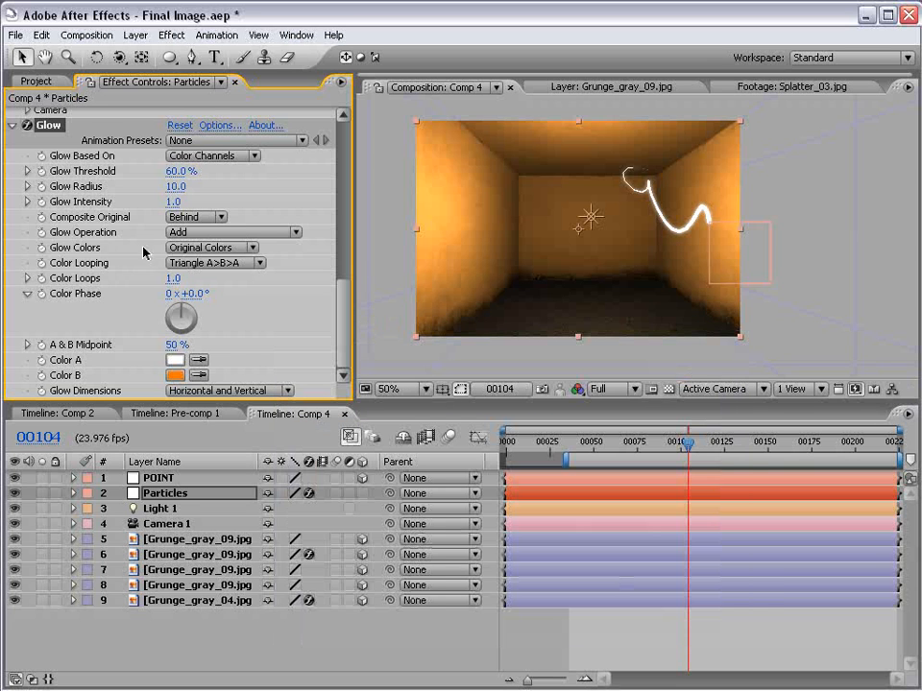
click(209, 248)
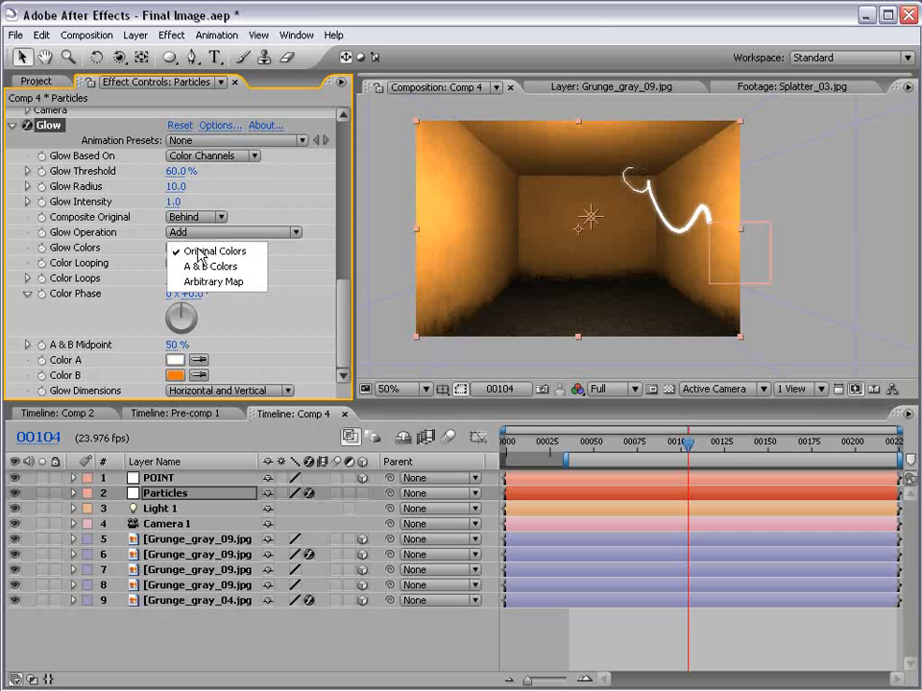
click(255, 269)
- Set the Glow Intensity to 2.3 and the Glow Radius to 17 on the Particles layer
scroll(630, 250, up, 1)
key(space)
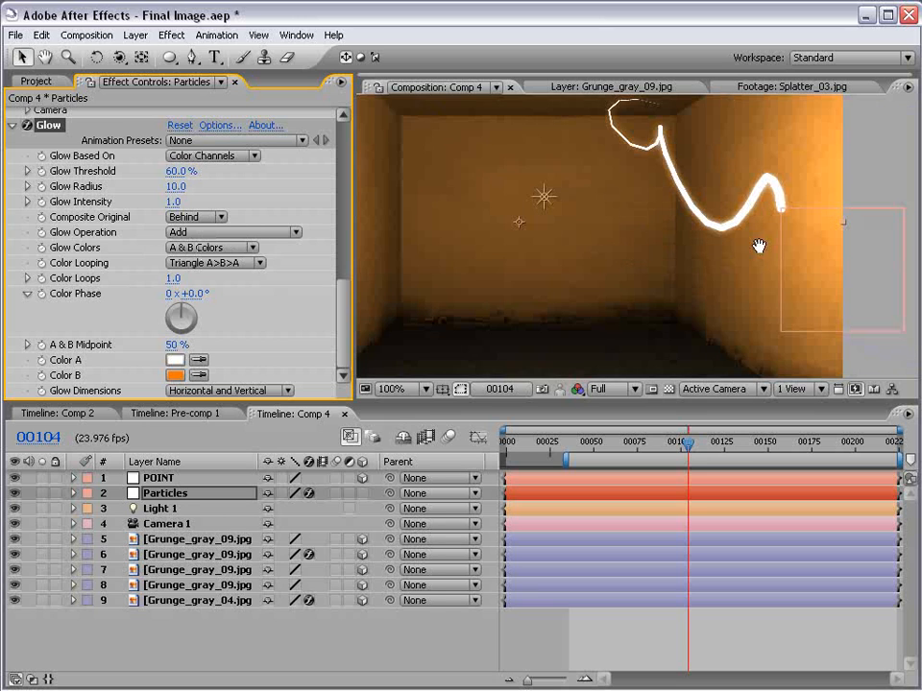
drag(758, 245, 711, 256)
drag(173, 201, 301, 203)
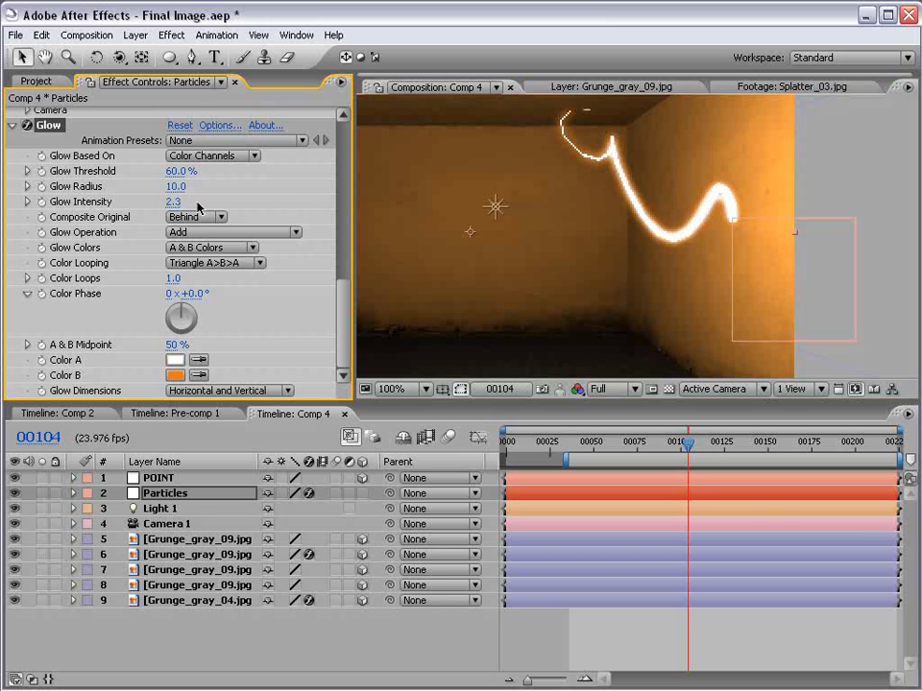
drag(173, 190, 181, 184)
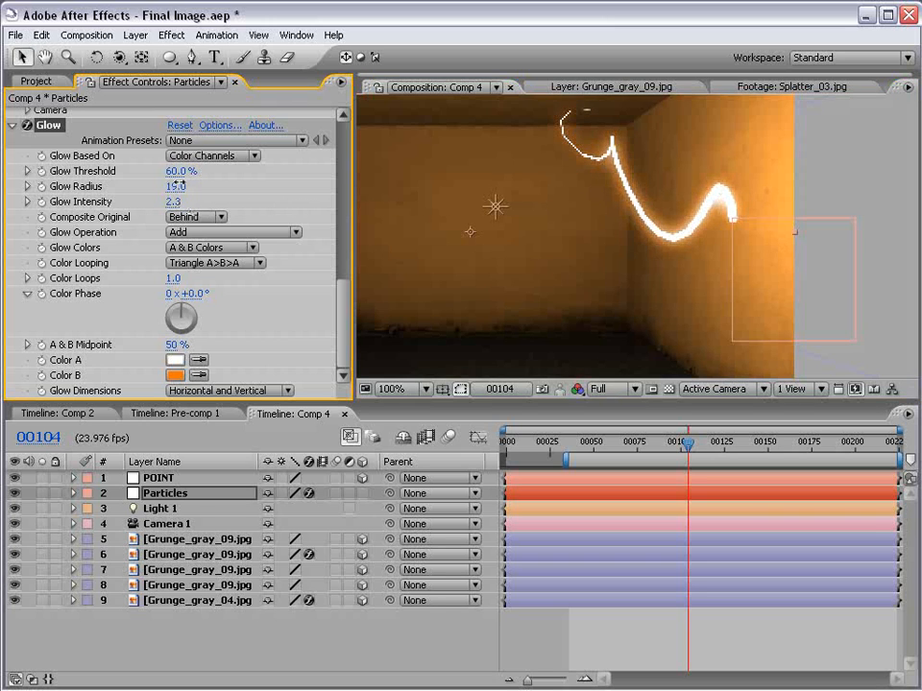
- Preview the glowing streak animation with the composition view maximized, then restore the standard layout
key(grave)
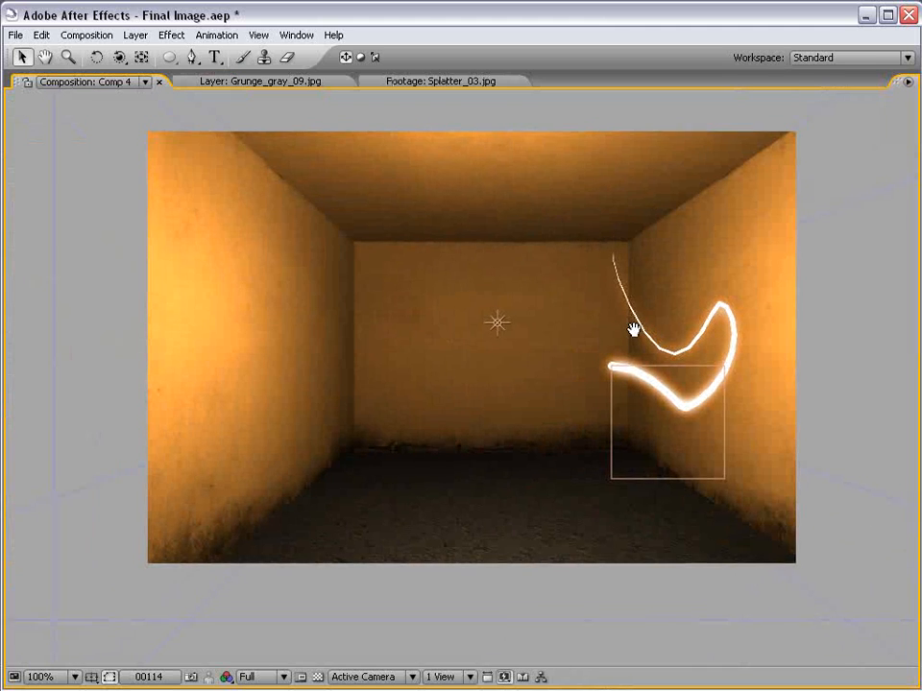
drag(634, 330, 614, 342)
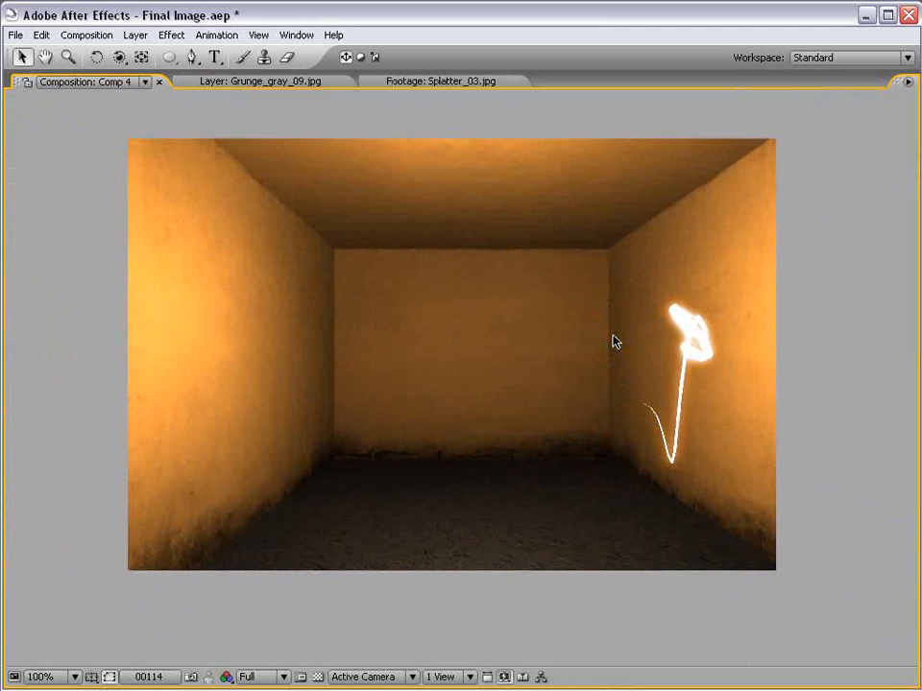
key(space)
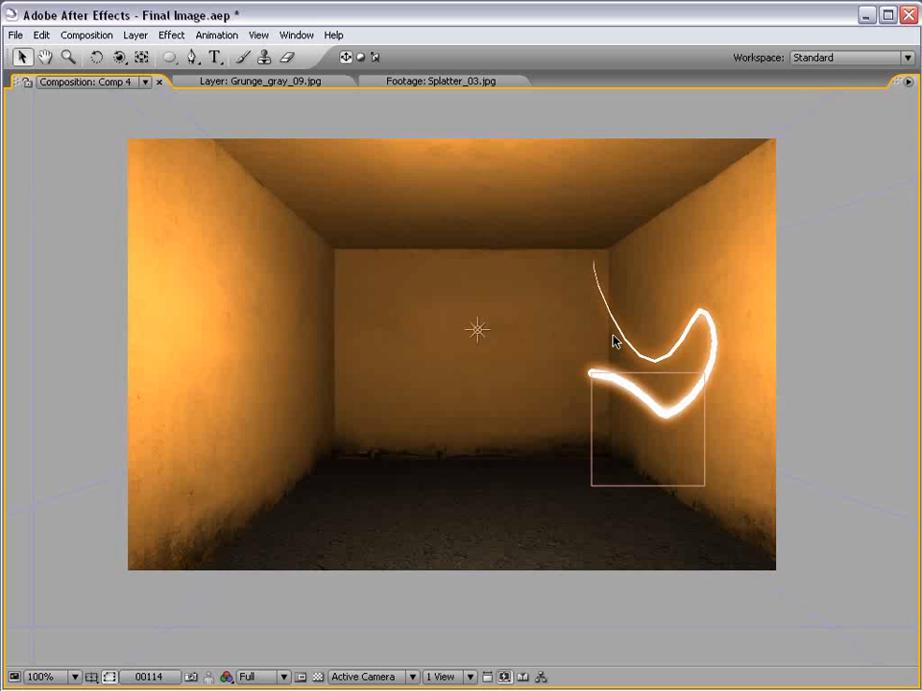
key(space)
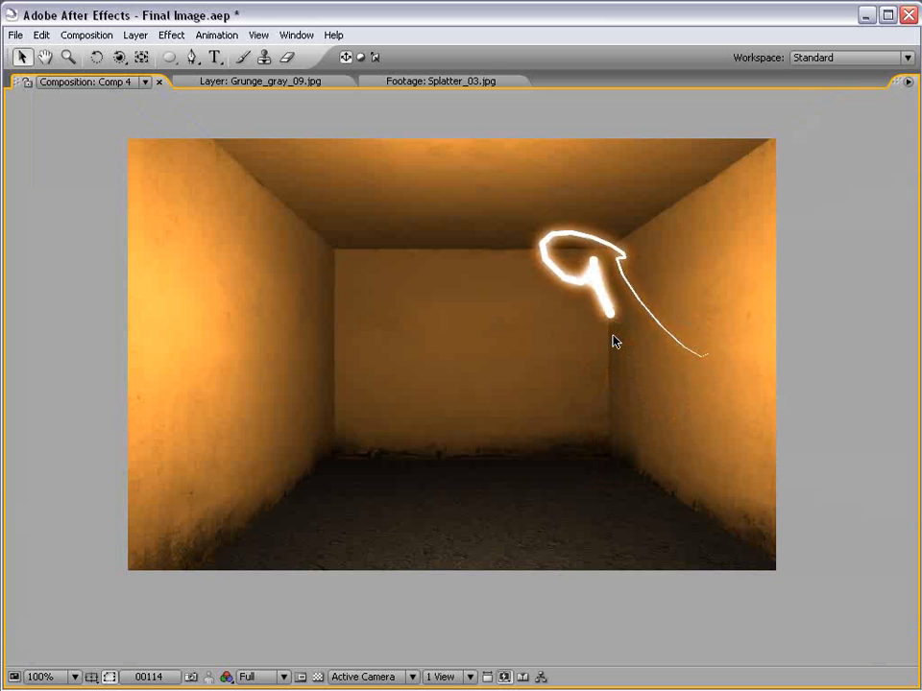
key(space)
key(grave)
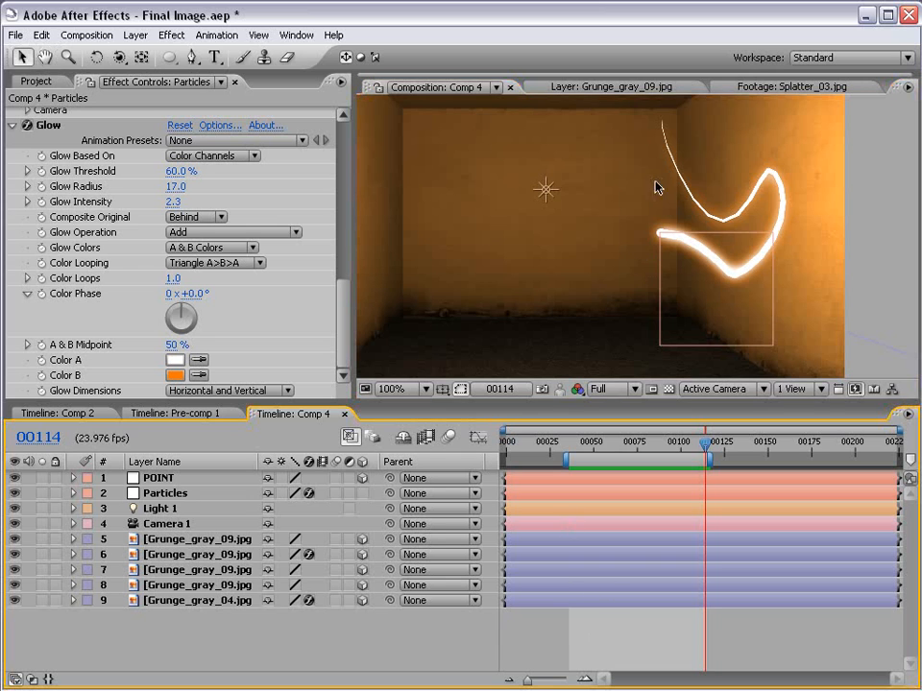
- Delete all of POINT's Position keyframes and change its Position expression to wiggle(3,120)
key(comma)
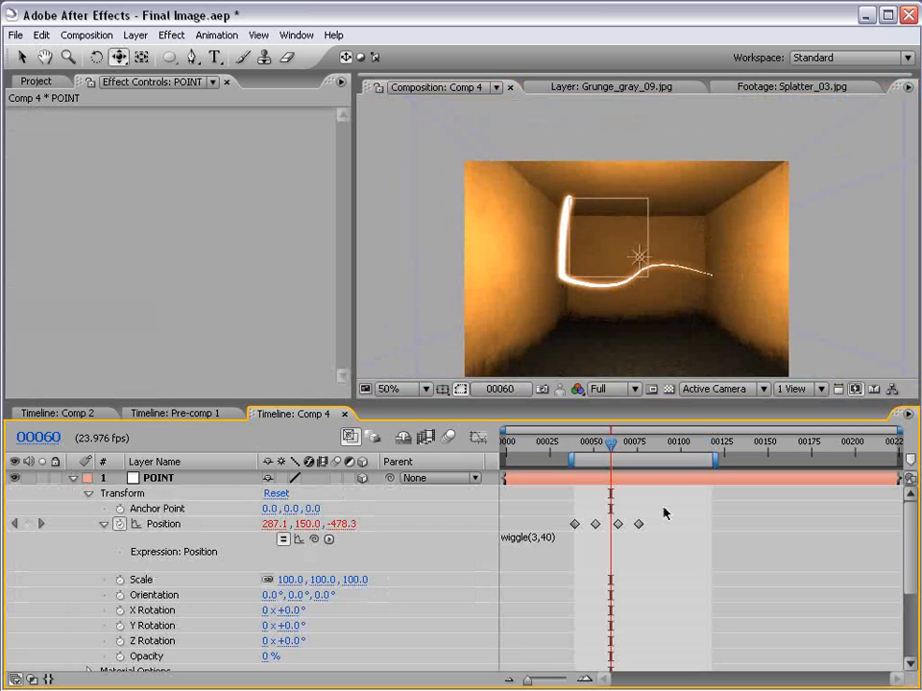
drag(683, 512, 560, 525)
key(Delete)
click(557, 539)
click(580, 539)
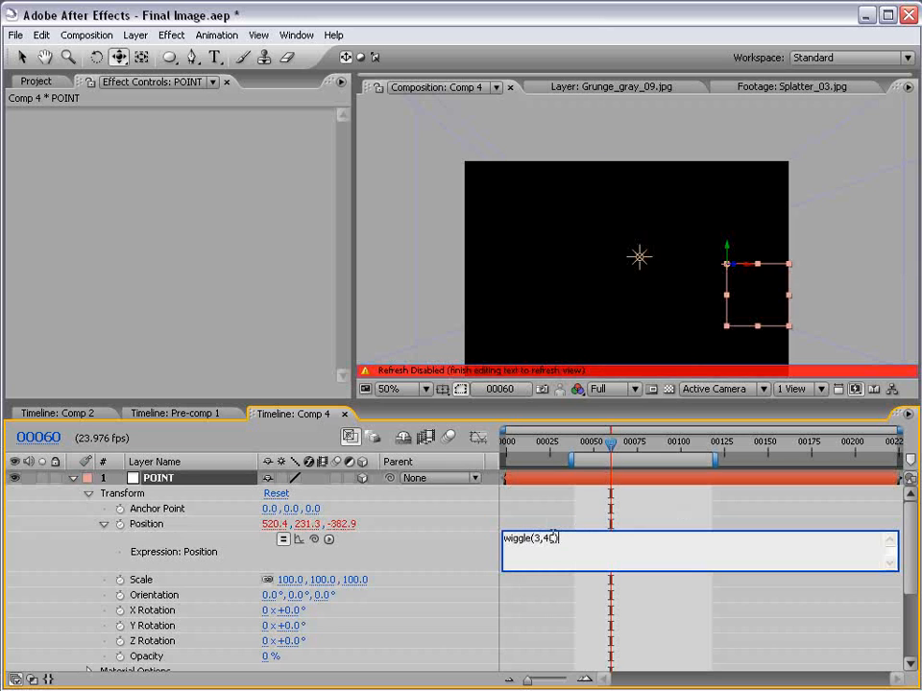
double_click(547, 539)
text(12)
click(554, 523)
- At frame 111, move the POINT null to about 368, 289, -190, near the middle of the room
drag(611, 444, 705, 445)
key(v)
click(639, 479)
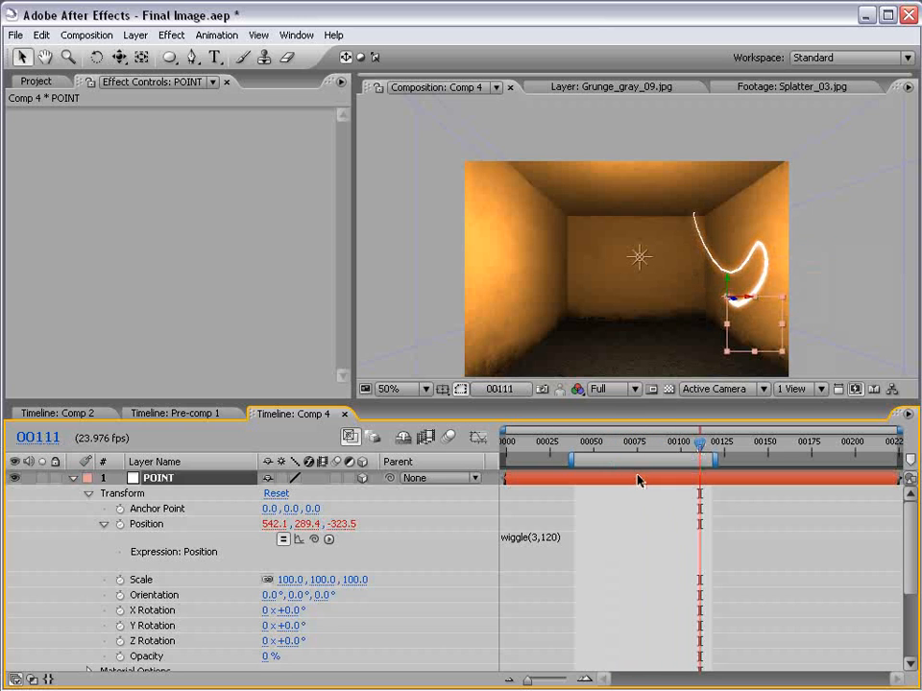
mouse_move(746, 303)
mouse_down()
mouse_move(634, 302)
mouse_move(596, 315)
mouse_move(574, 292)
mouse_move(628, 249)
mouse_move(626, 261)
mouse_up()
click(618, 492)
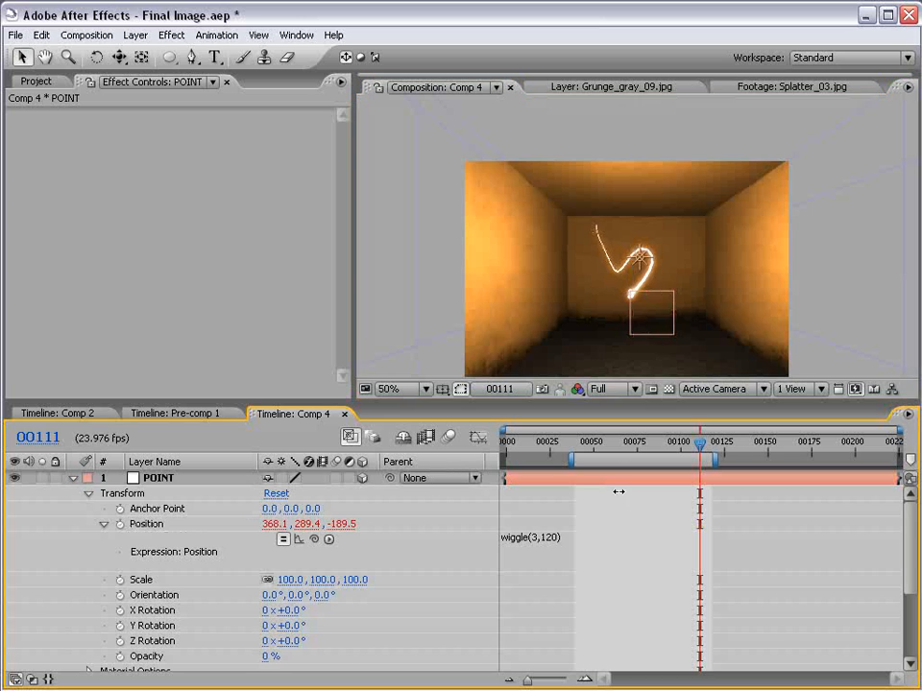
- Orbit Comp 4's camera with the Orbit Camera tool to see the light streak in the room from an angle
scroll(641, 279, up, 1)
key(space)
drag(646, 326, 646, 237)
scroll(648, 259, down, 1)
drag(118, 57, 182, 58)
drag(682, 278, 615, 288)
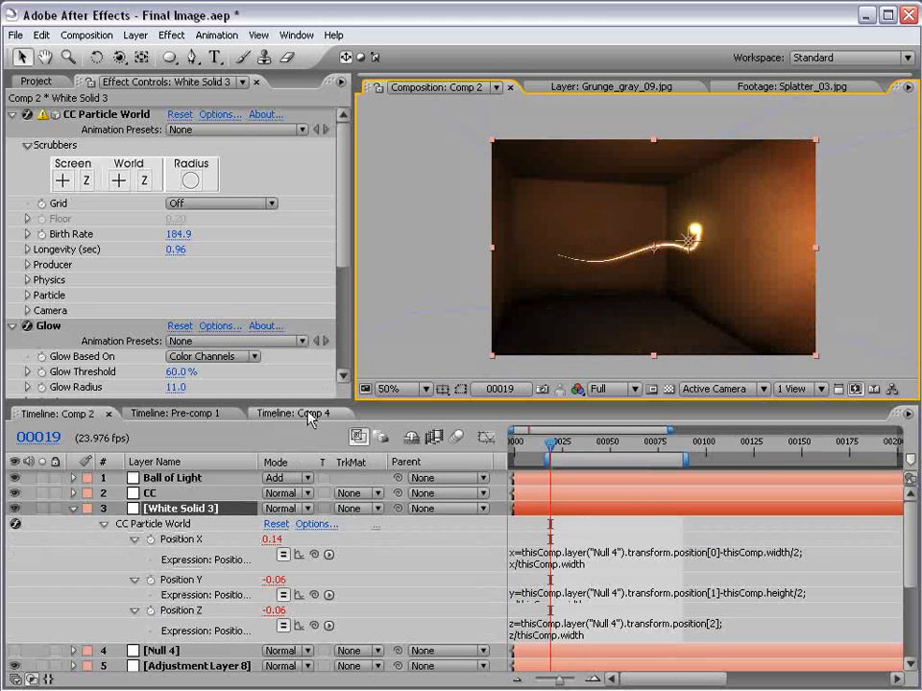
- Examine the light streak up close in Comp 2 and the FINAL IMAGE PRESENTS frame in Pre-comp 1 with its view maximized
scroll(634, 306, up, 2)
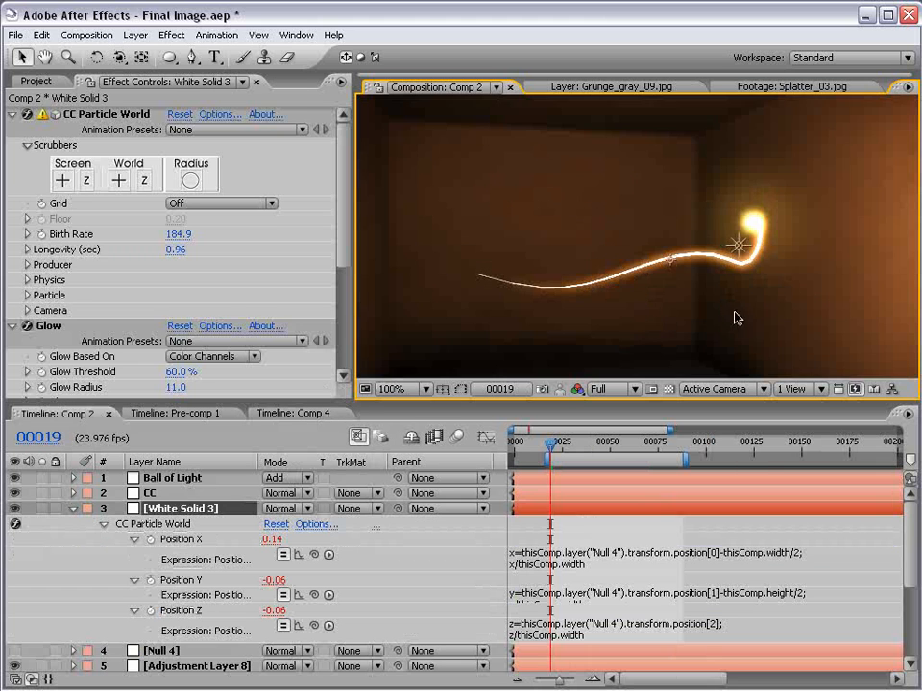
scroll(753, 268, down, 2)
click(175, 414)
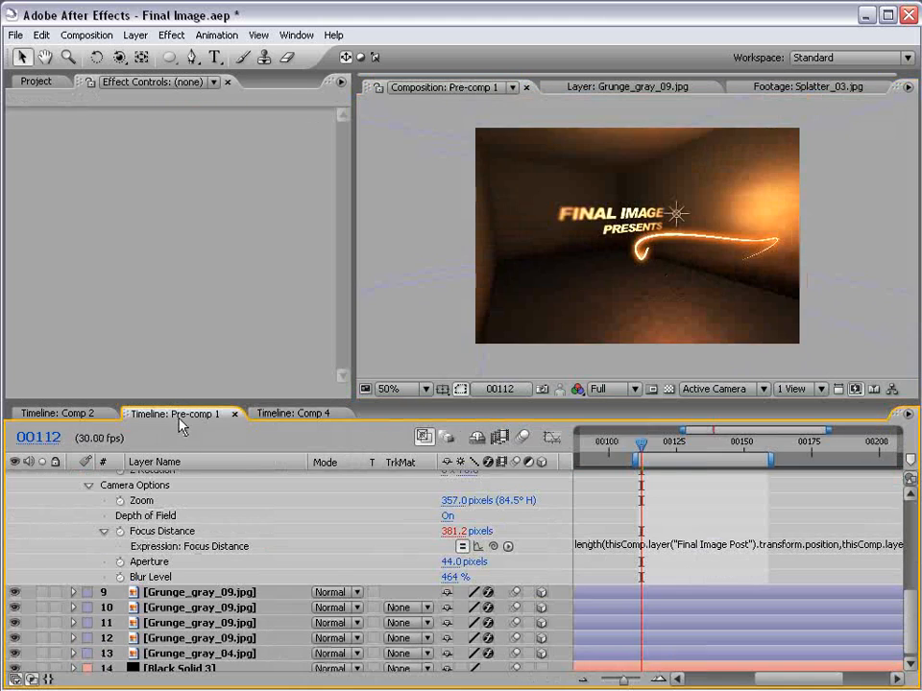
key(grave)
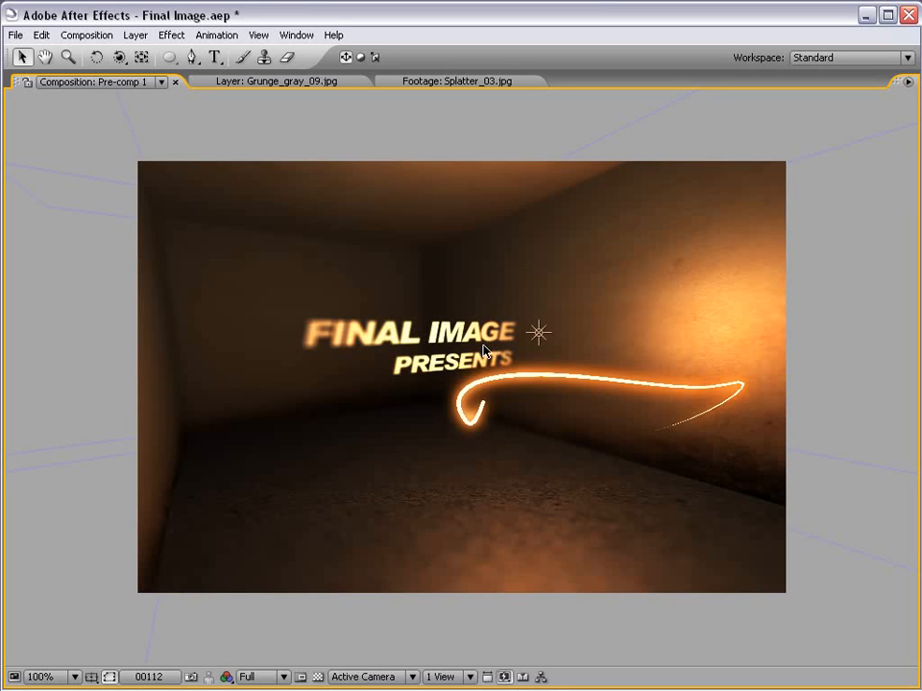
key(grave)
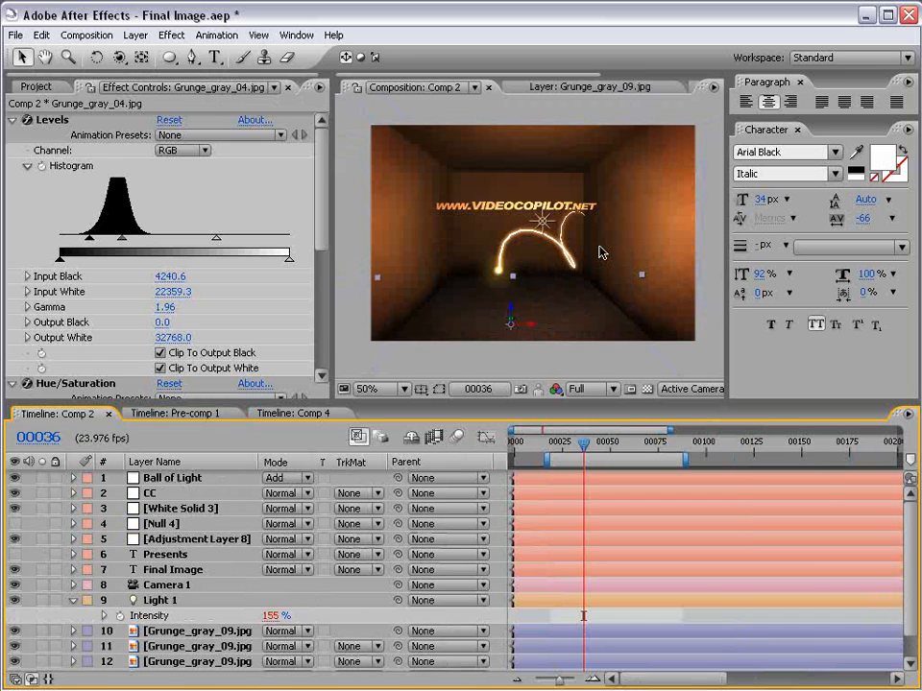
- Inspect the light streak and website title at frame 36 of Comp 2 in a maximized composition view at 100% magnification
key(grave)
key(period)
drag(407, 390, 410, 388)
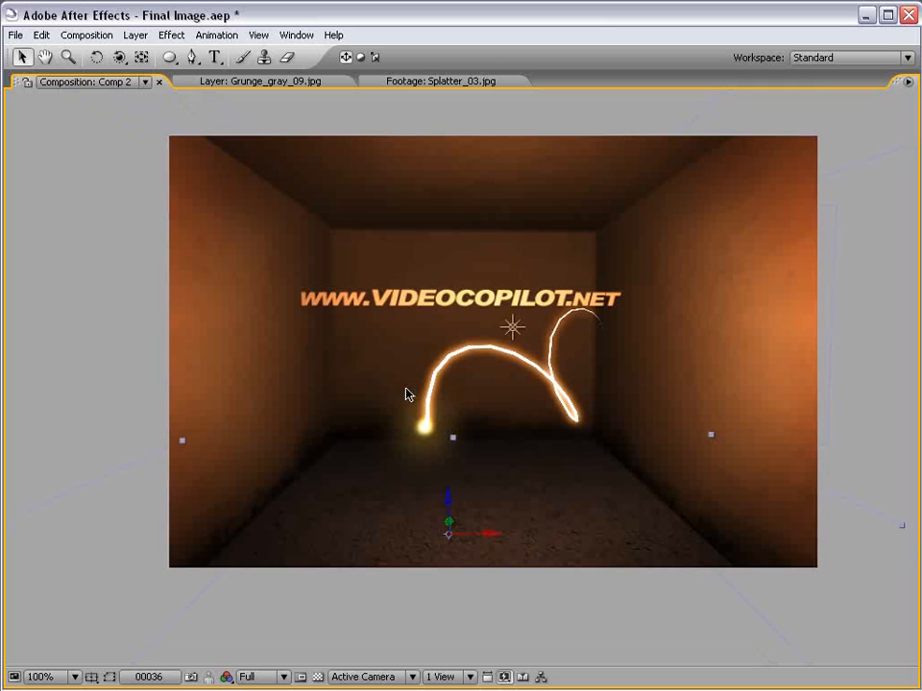